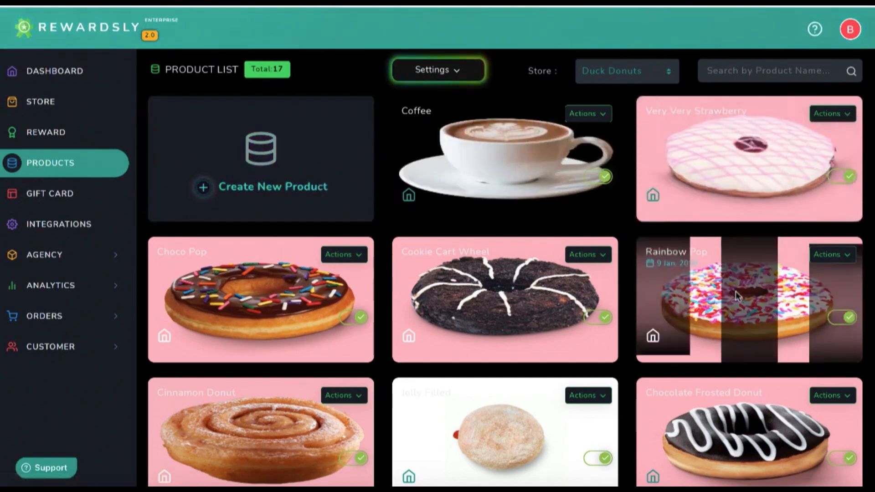
Keep Duck Donuts as the selected store in the product list
scroll(736, 291, down, 9)
scroll(735, 291, up, 7)
scroll(736, 291, up, 2)
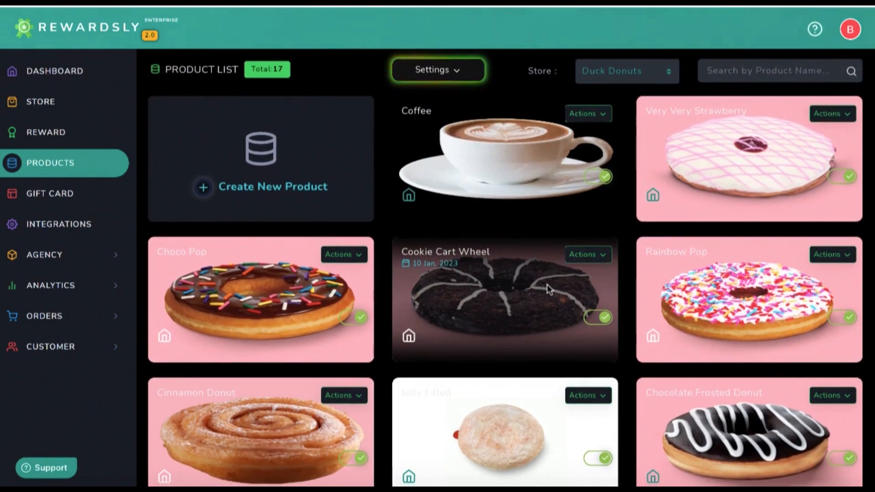
click(608, 73)
click(610, 71)
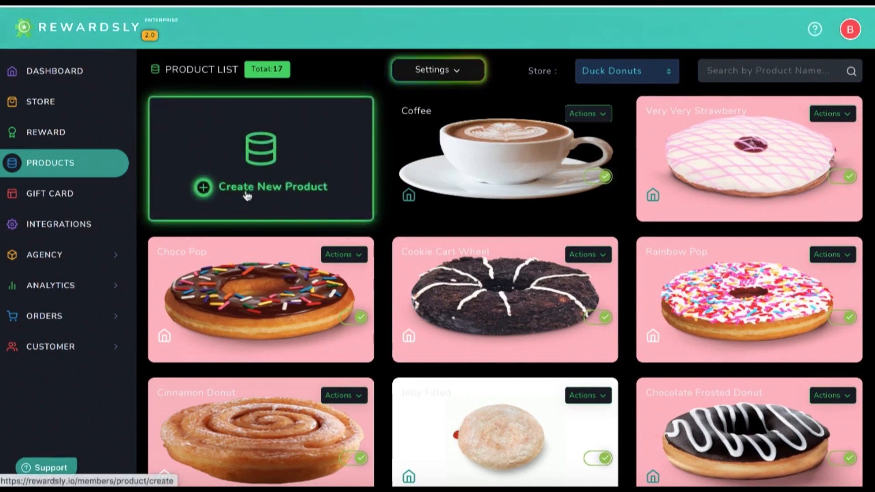
Open the Coffee product's edit form from its Actions menu
click(583, 113)
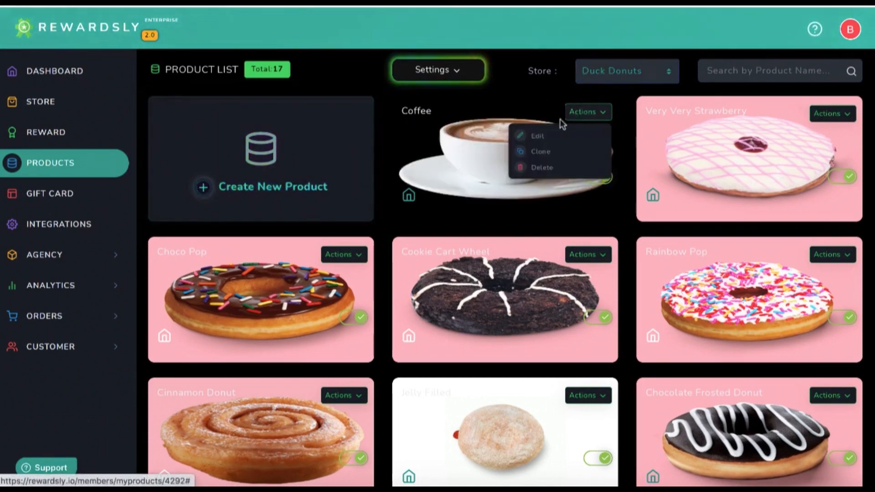
click(533, 137)
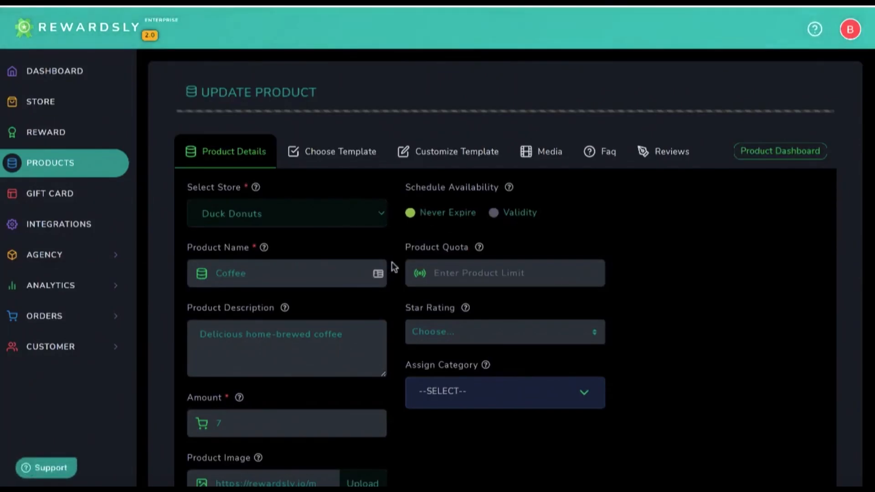
scroll(391, 268, down, 1)
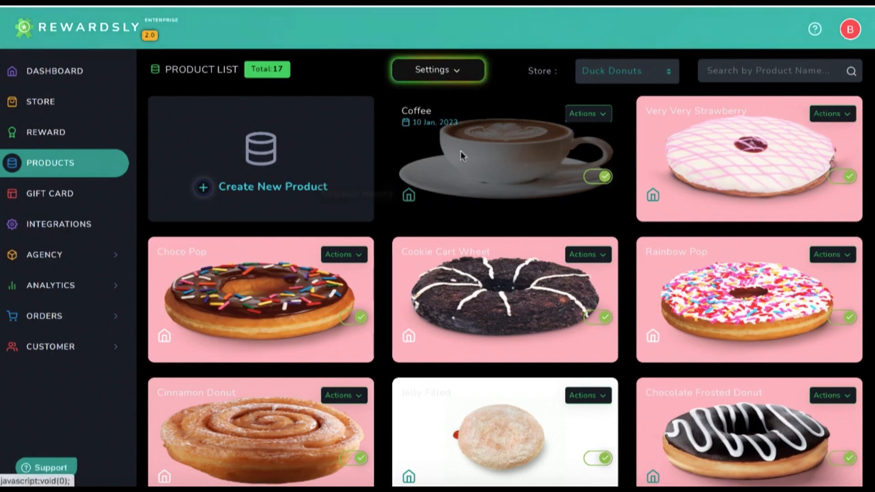
scroll(475, 166, down, 2)
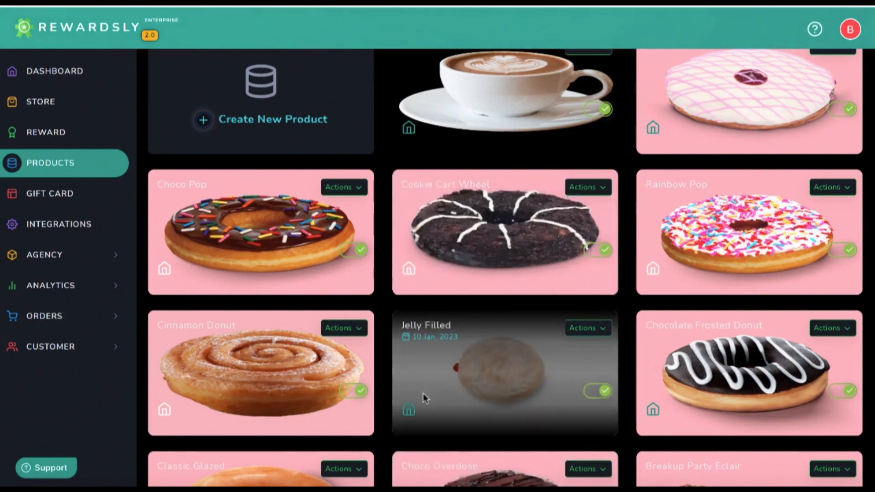
scroll(439, 226, up, 2)
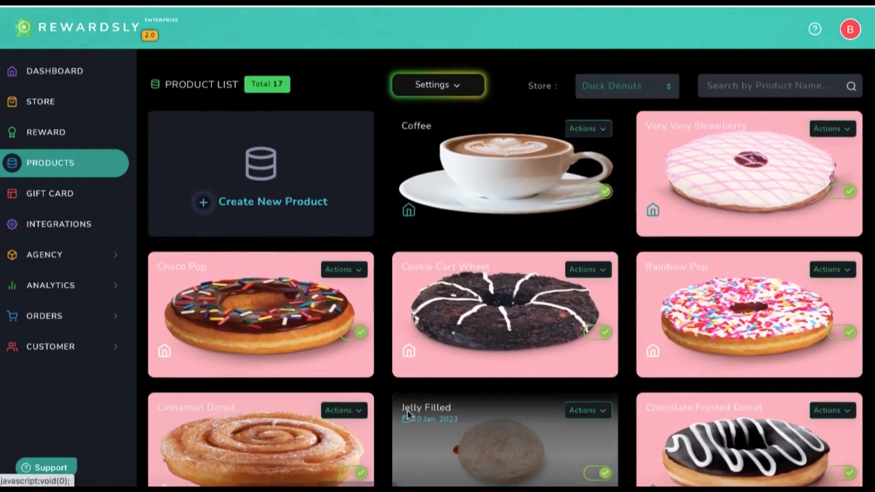
click(588, 114)
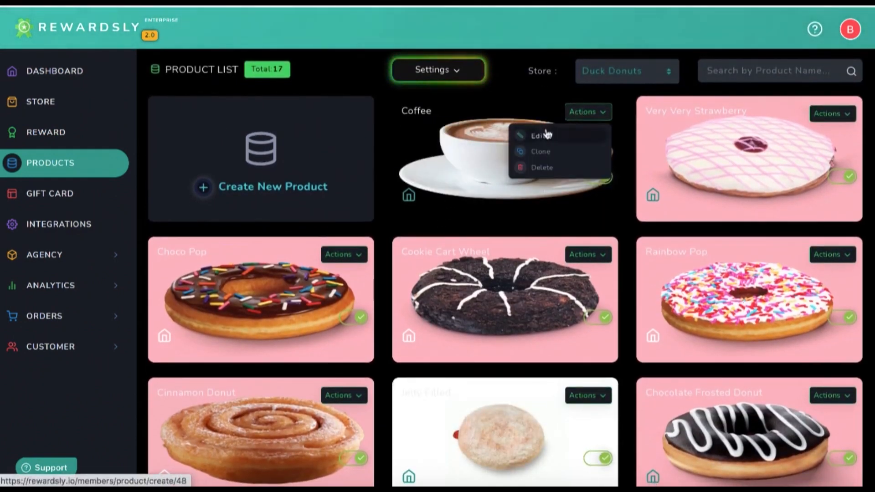
click(545, 127)
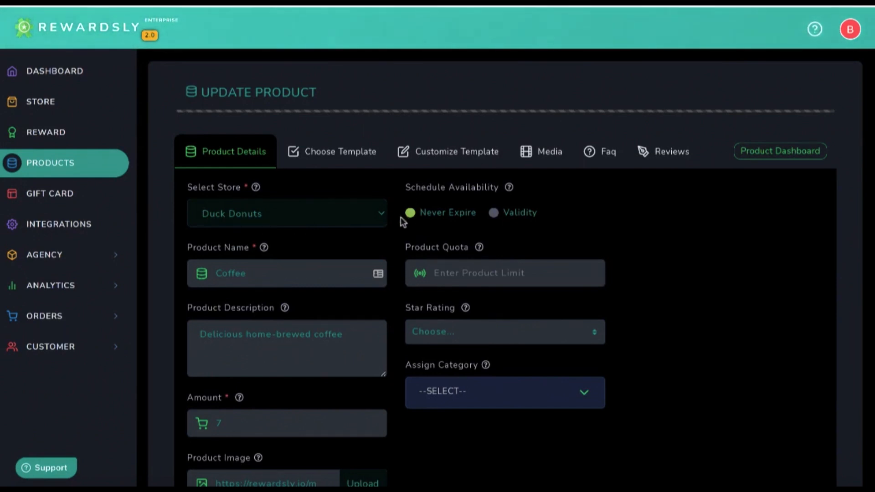
Set Coffee's earn points to 1 and clear the Product Quota
scroll(397, 232, down, 1)
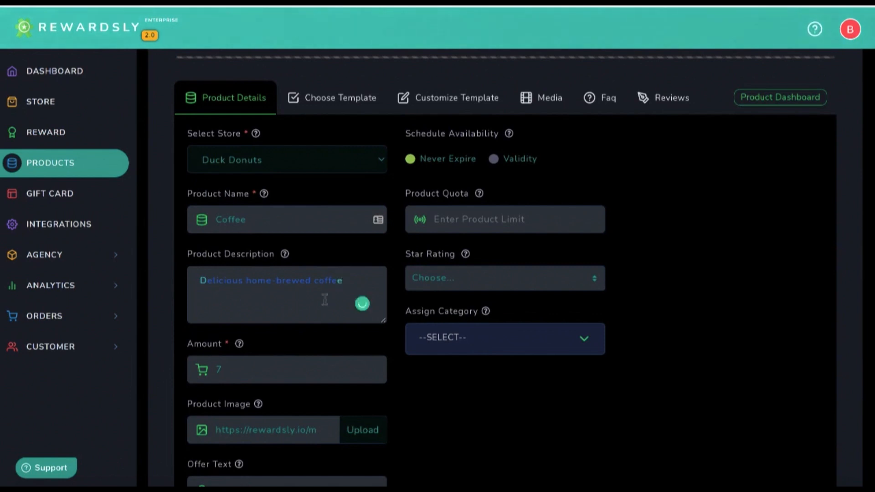
scroll(325, 300, down, 1)
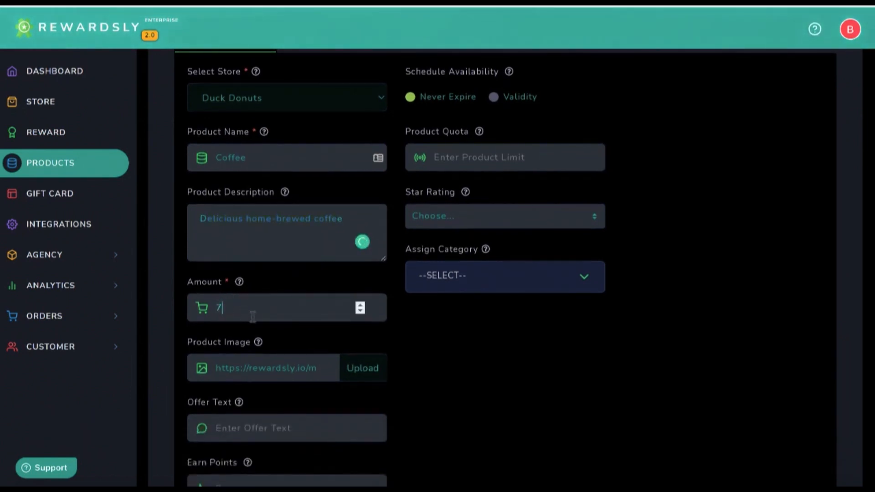
scroll(266, 356, down, 2)
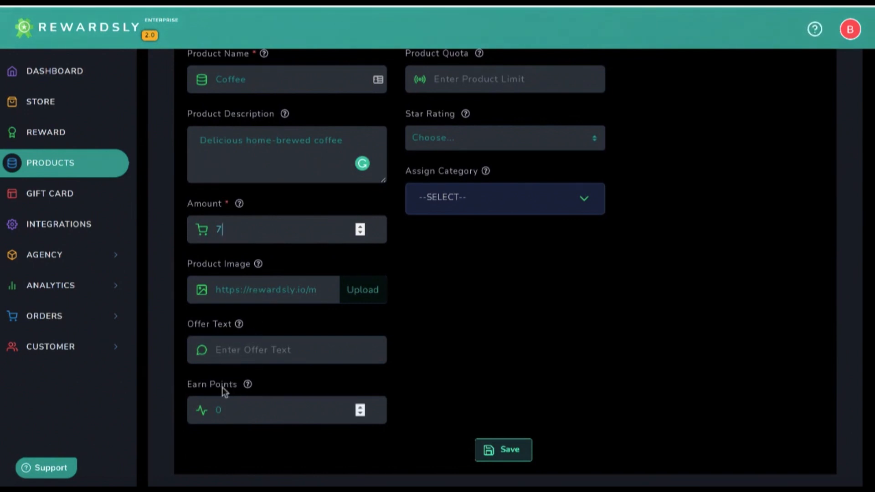
click(360, 407)
scroll(283, 230, up, 4)
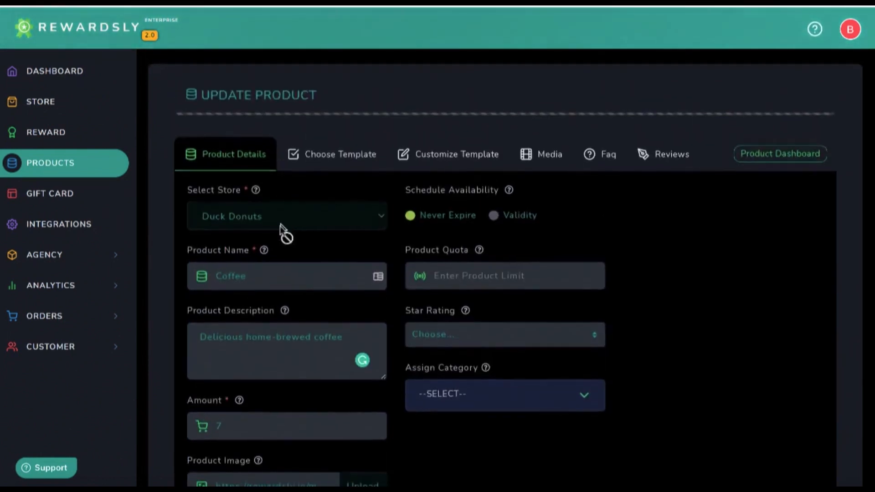
scroll(261, 269, down, 6)
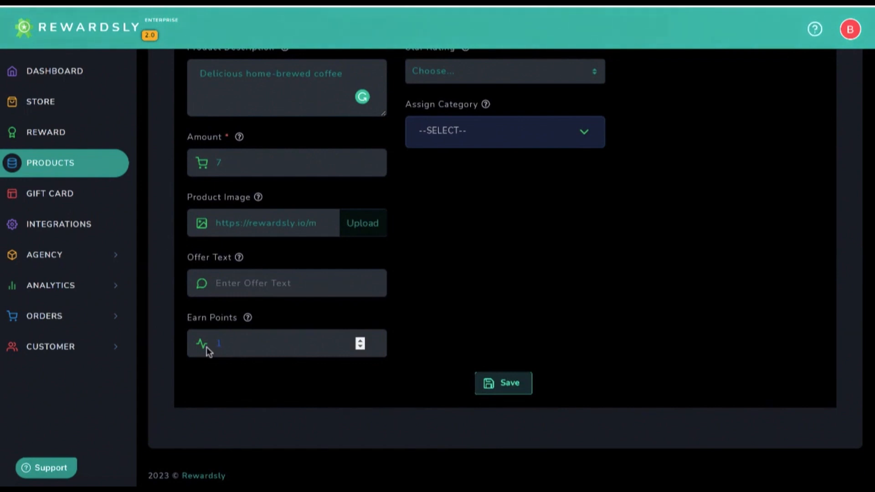
scroll(437, 283, up, 4)
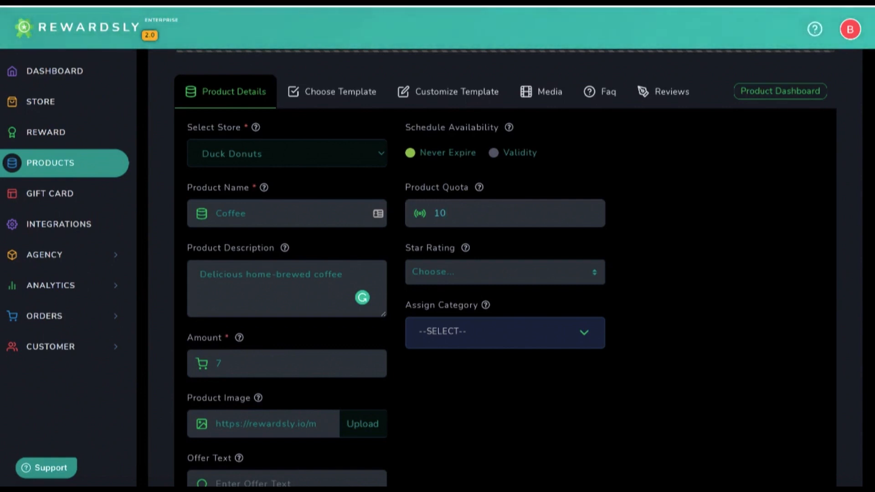
key(BackSpace)
key(BackSpace)
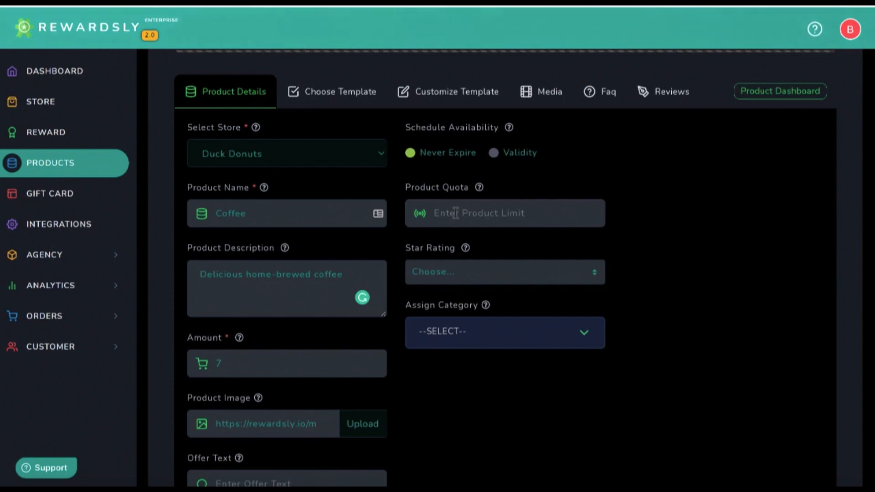
Leave availability at Never Expire and the star rating unchanged
click(494, 153)
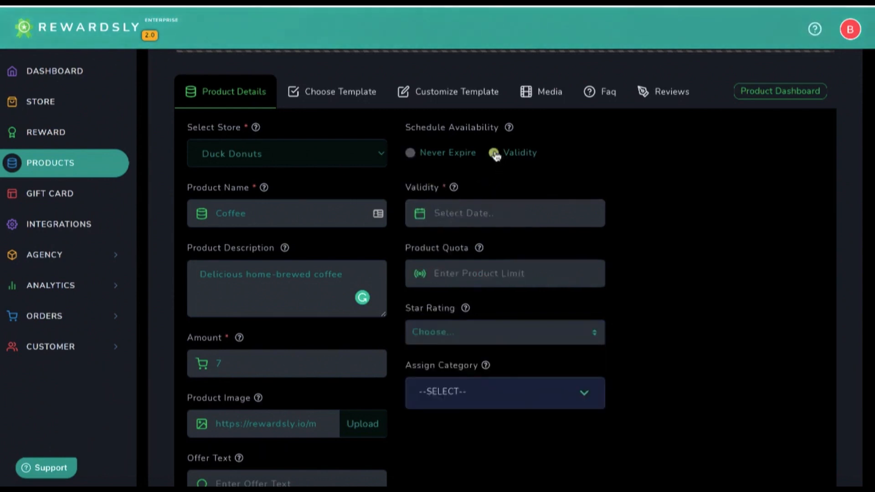
click(411, 153)
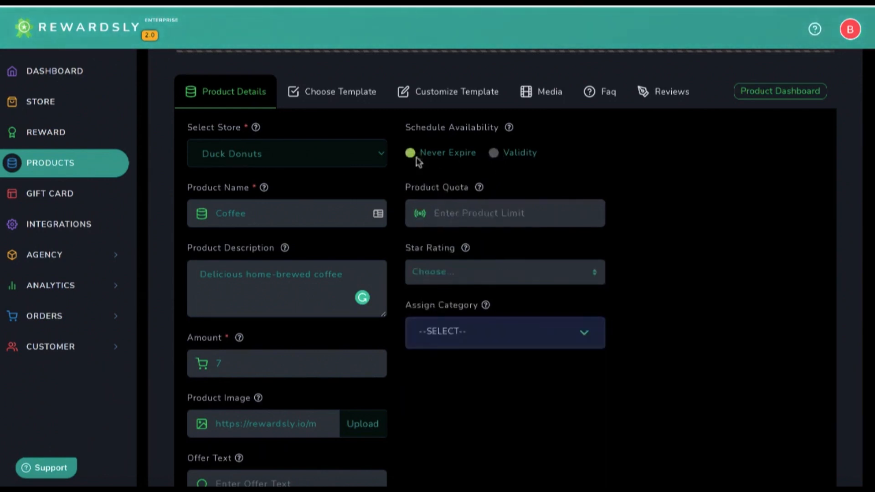
click(443, 268)
click(697, 227)
Assign Coffee to the Signature Donuts category
click(514, 336)
scroll(577, 343, down, 3)
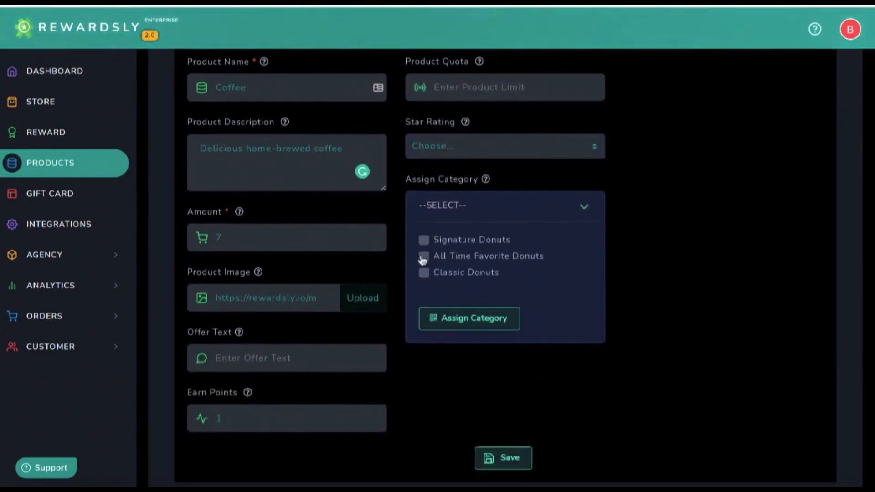
click(424, 241)
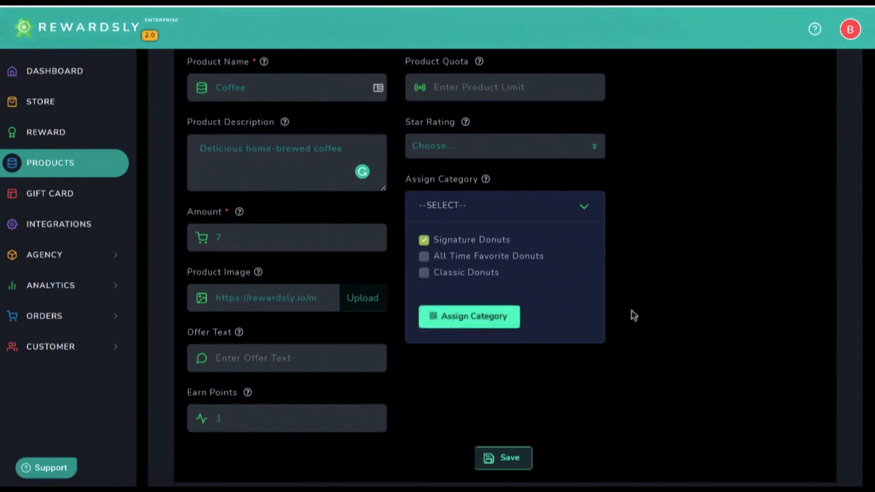
scroll(662, 308, up, 5)
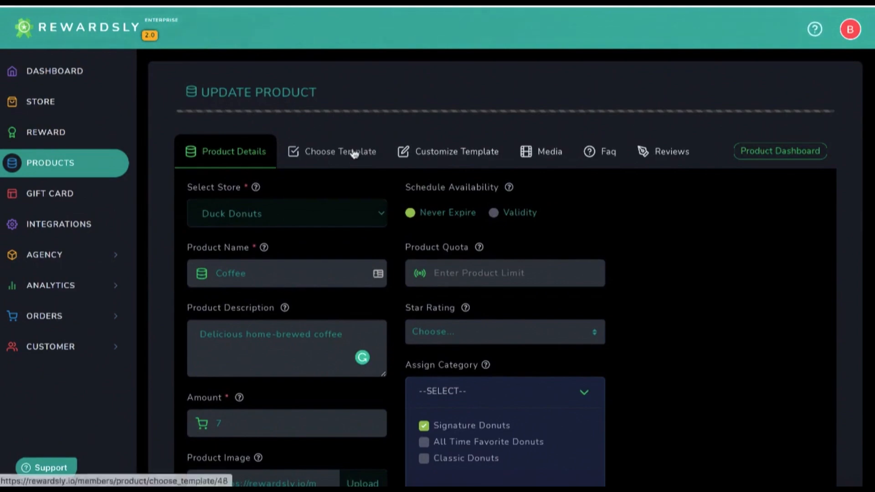
View Coffee's Choose Template, Customize Template, Media, FAQ and Reviews sections, ending on Reviews
click(354, 154)
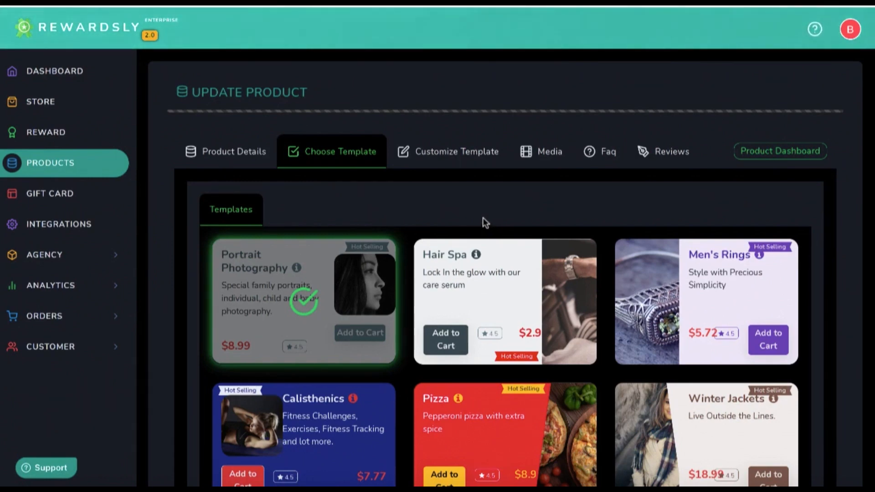
click(452, 152)
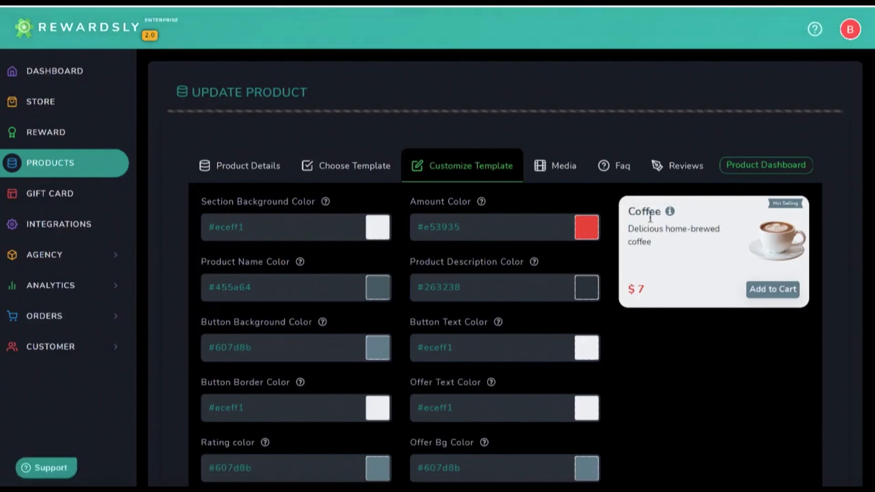
click(563, 173)
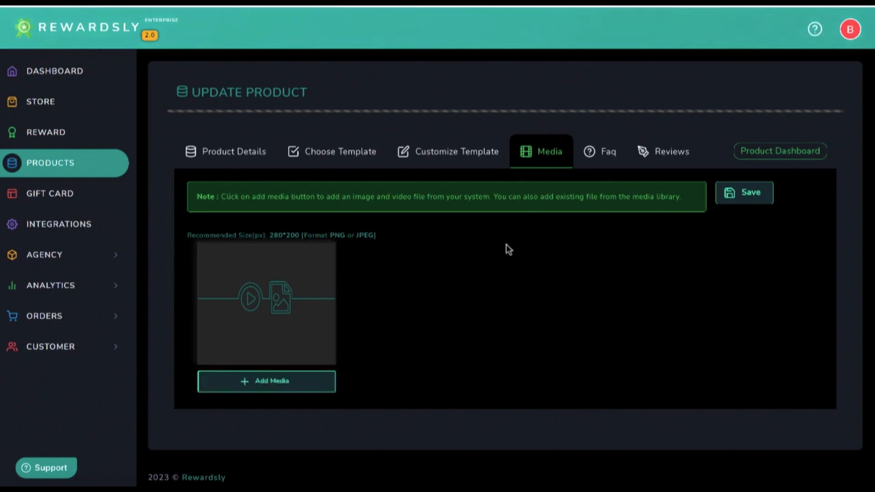
click(603, 163)
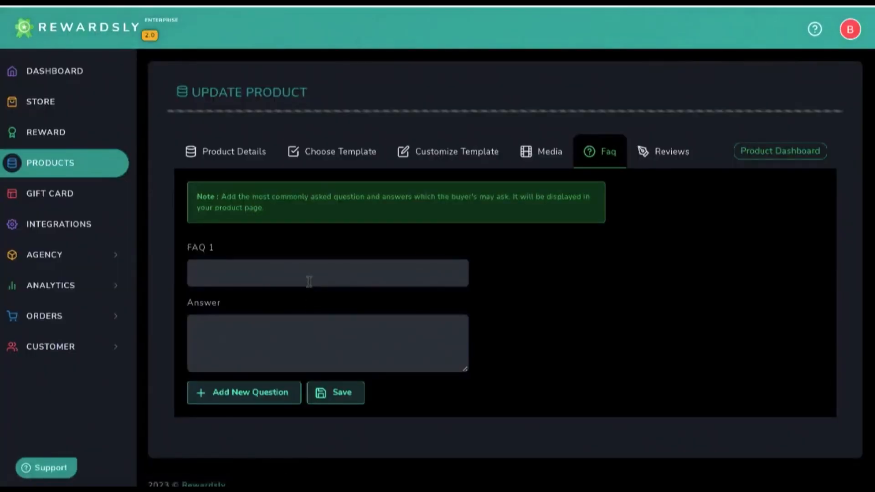
click(660, 162)
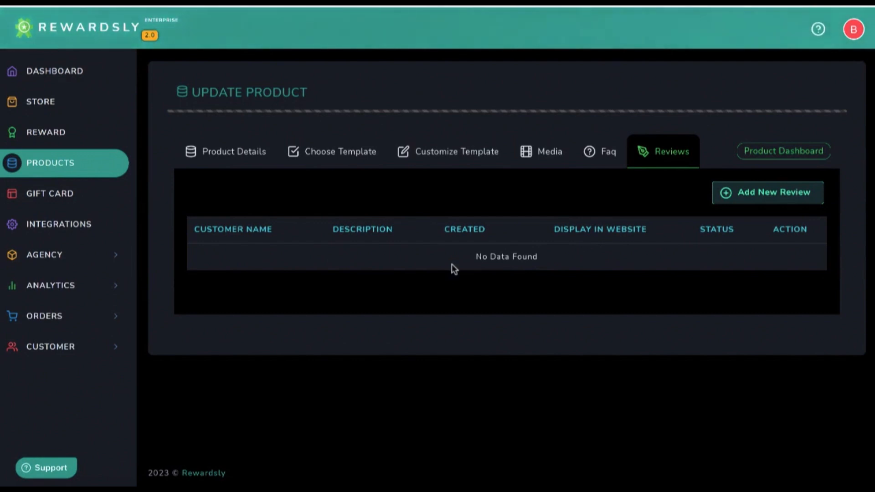
From the product list, check the points value (100 points = 5 USD), close it, and open Settings
click(73, 164)
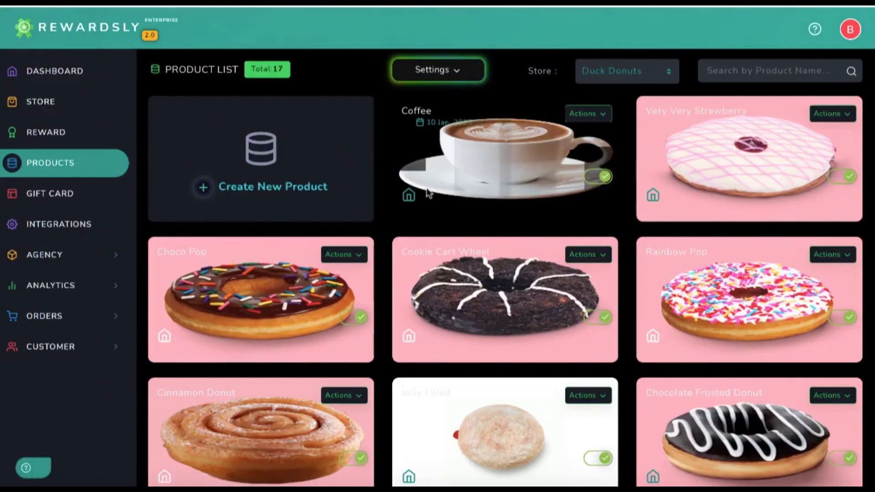
click(441, 71)
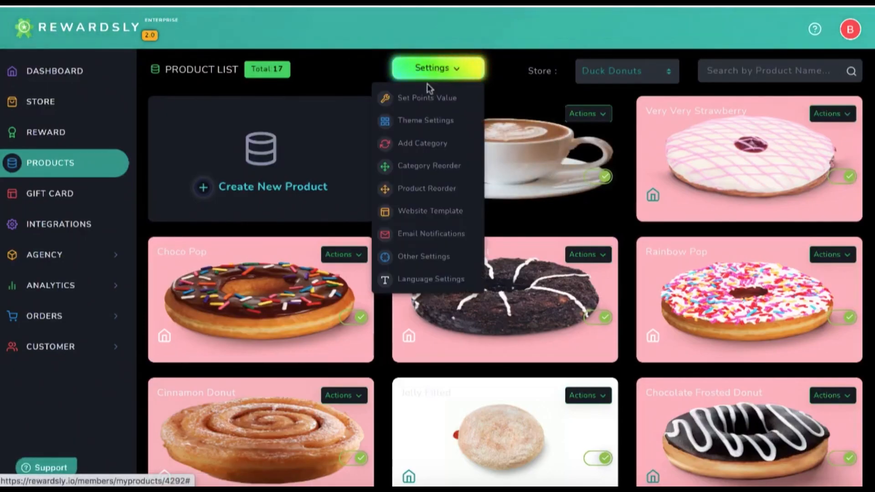
click(418, 98)
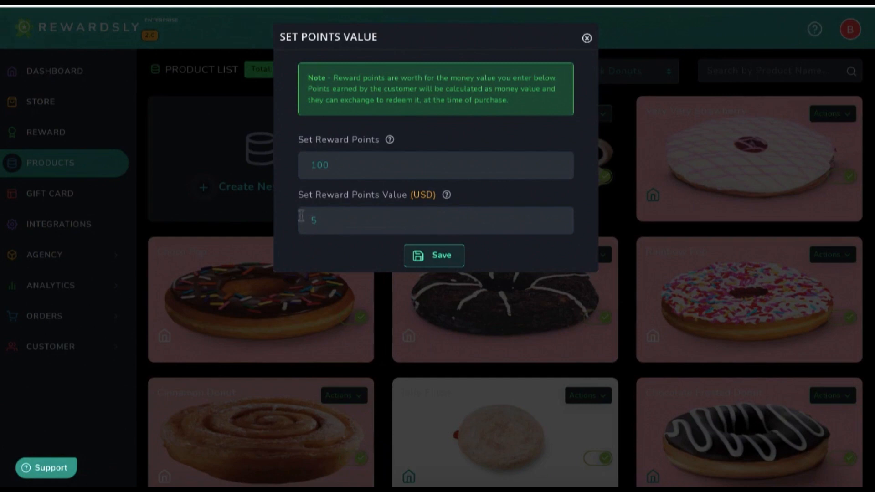
click(587, 39)
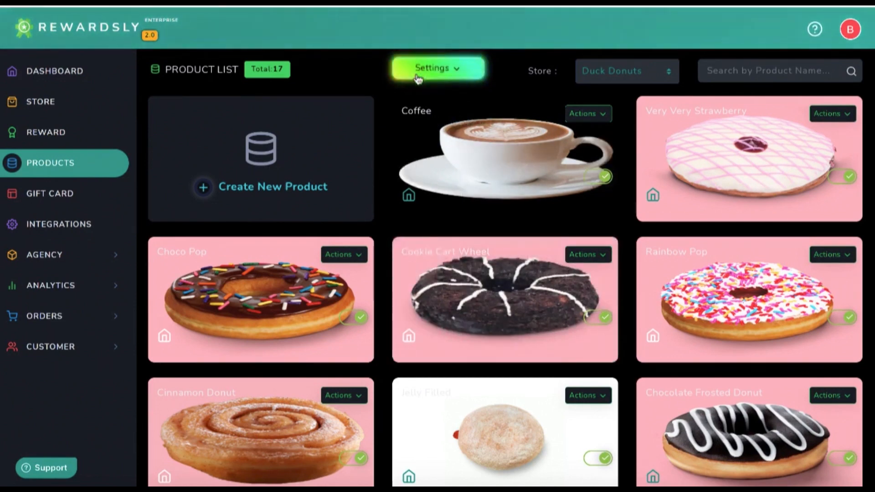
click(417, 75)
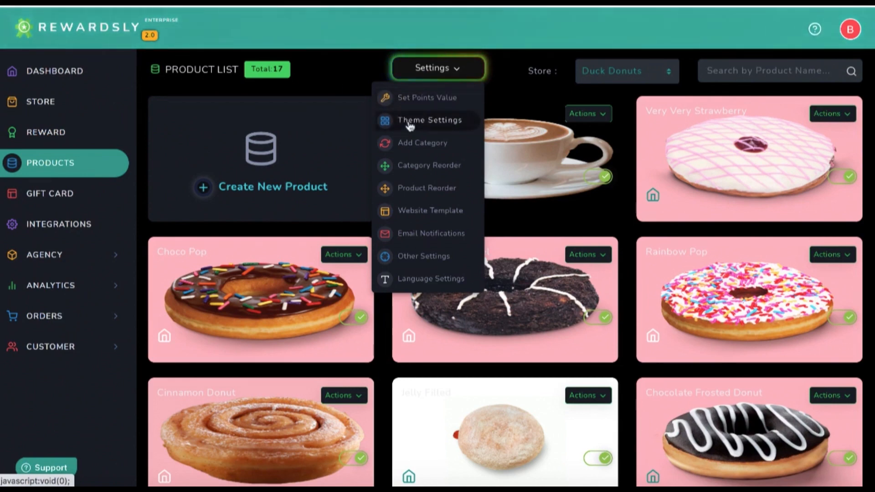
click(410, 122)
scroll(439, 336, down, 2)
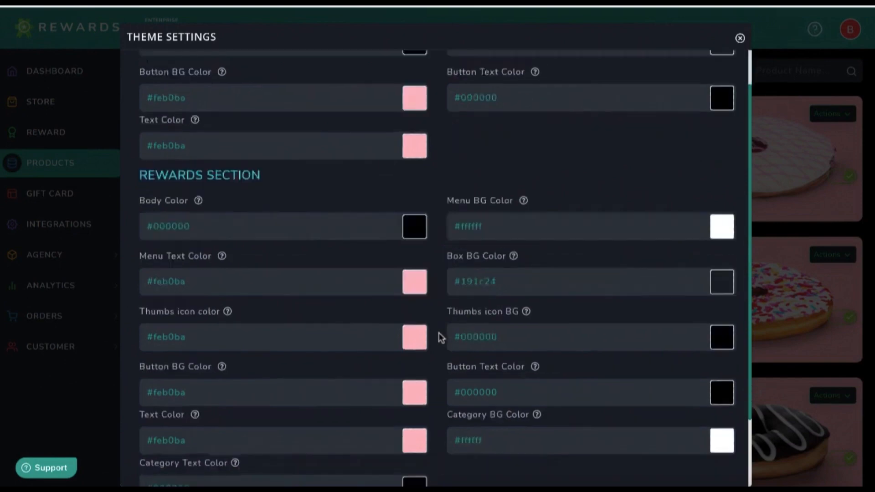
scroll(439, 337, down, 2)
click(740, 38)
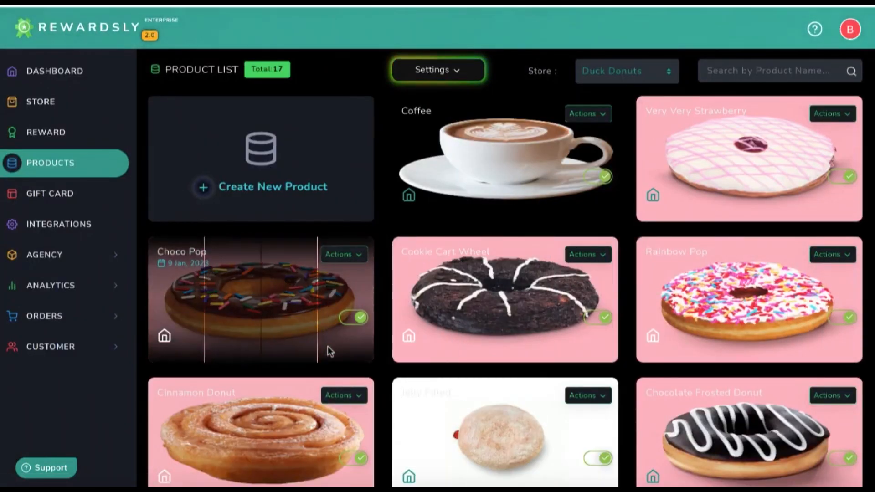
click(436, 78)
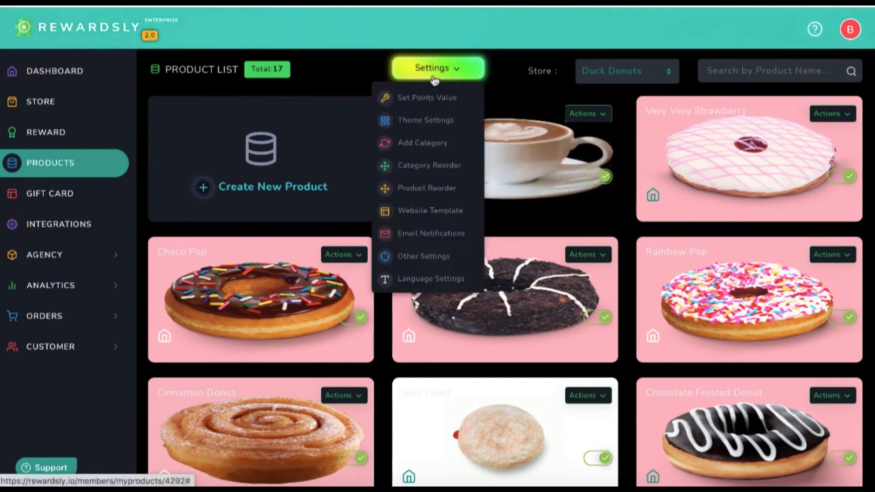
Expand Signature Donuts and Classic Donuts, confirm there are no sub-categories, and close the category list
click(419, 144)
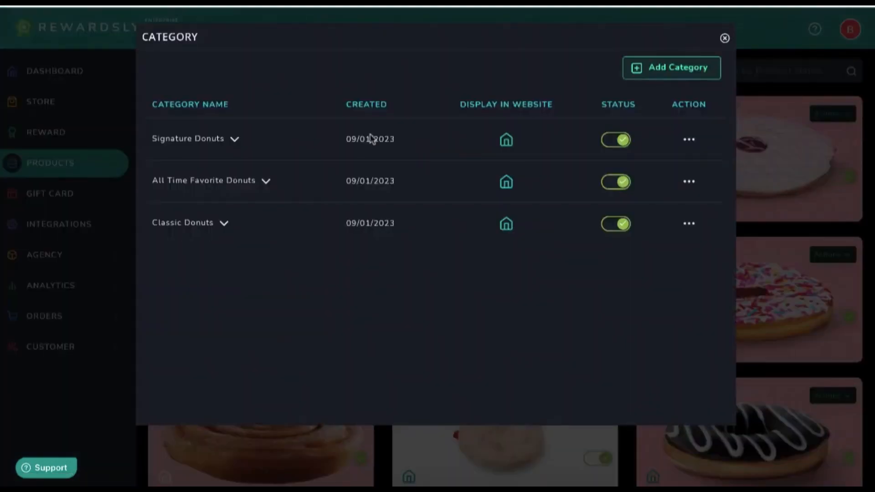
click(222, 138)
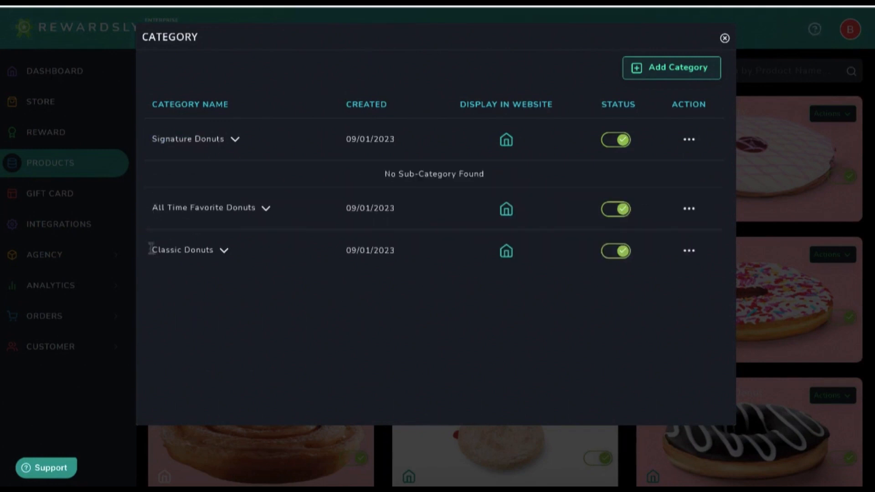
click(198, 249)
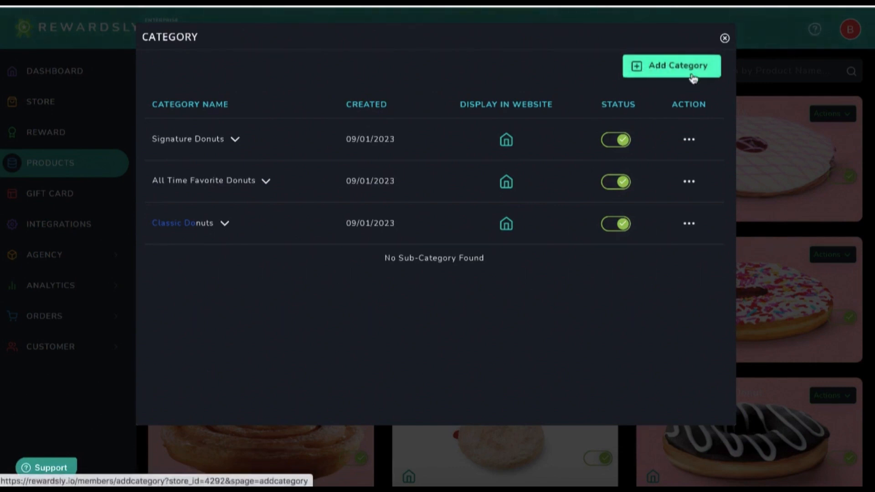
click(724, 38)
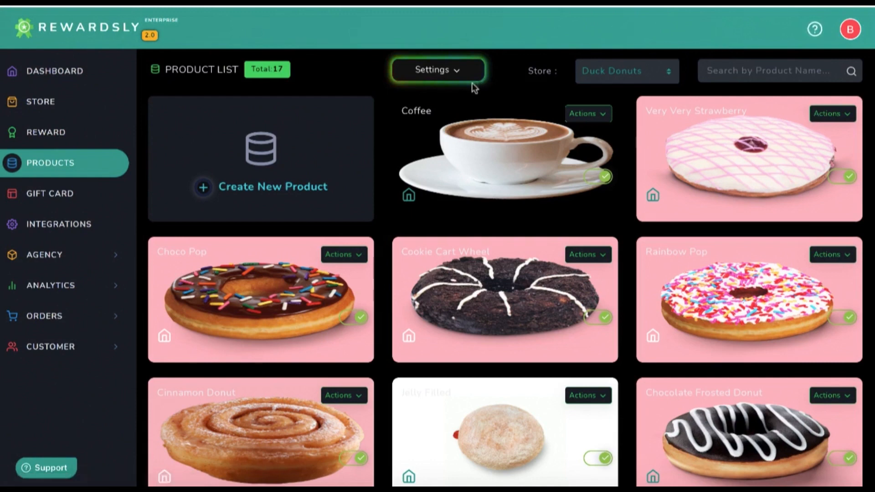
click(429, 76)
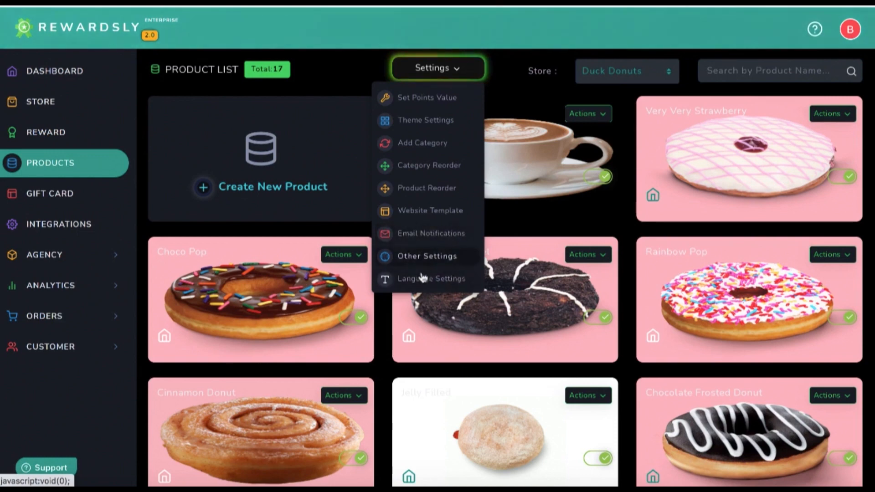
click(420, 258)
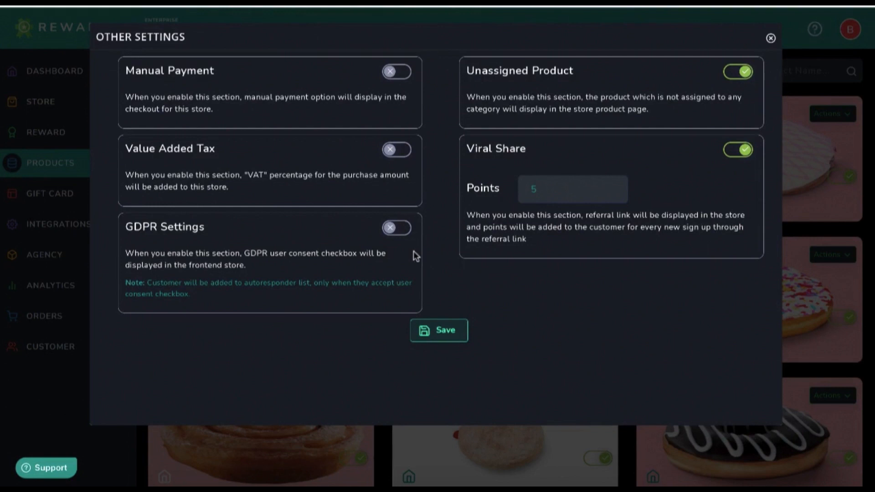
drag(152, 145, 232, 148)
click(171, 87)
drag(145, 70, 246, 80)
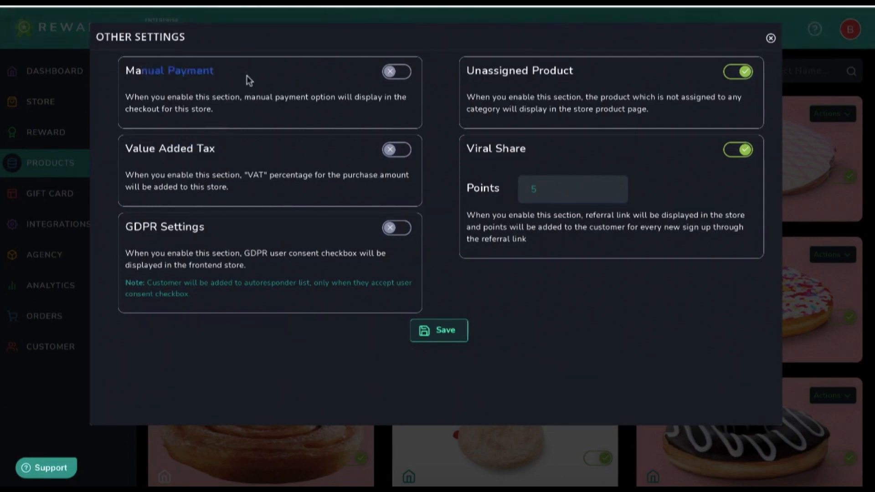
click(503, 79)
drag(463, 145, 543, 148)
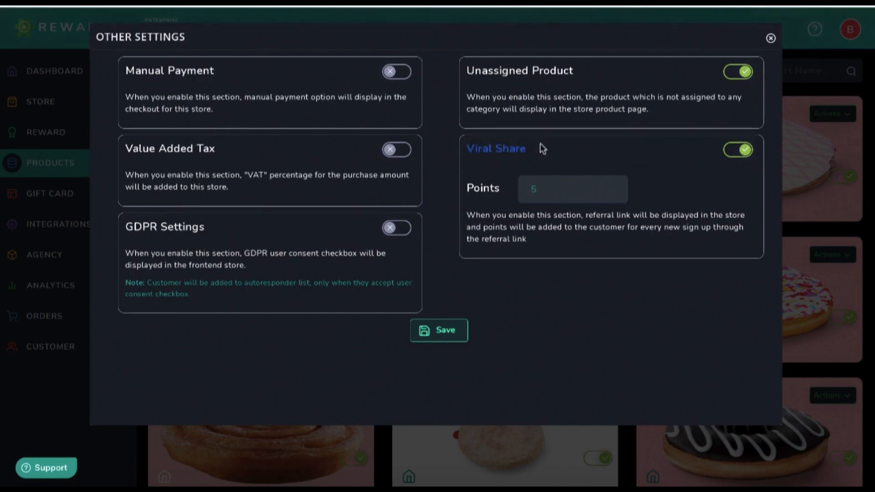
click(683, 183)
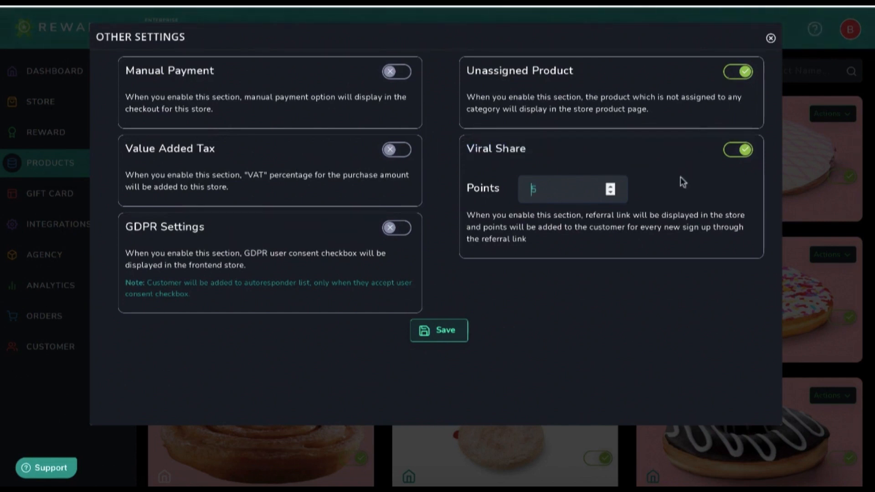
click(771, 39)
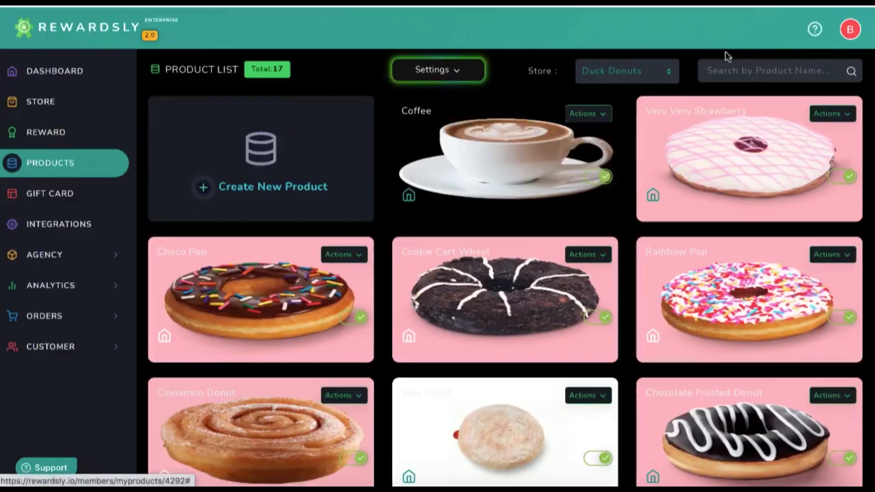
Choose Website Template from the Duck Donuts Settings menu
click(441, 71)
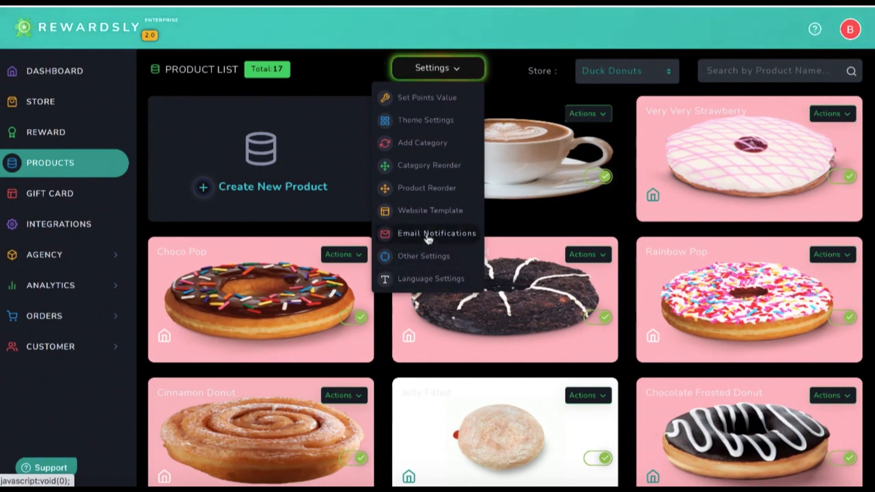
click(426, 211)
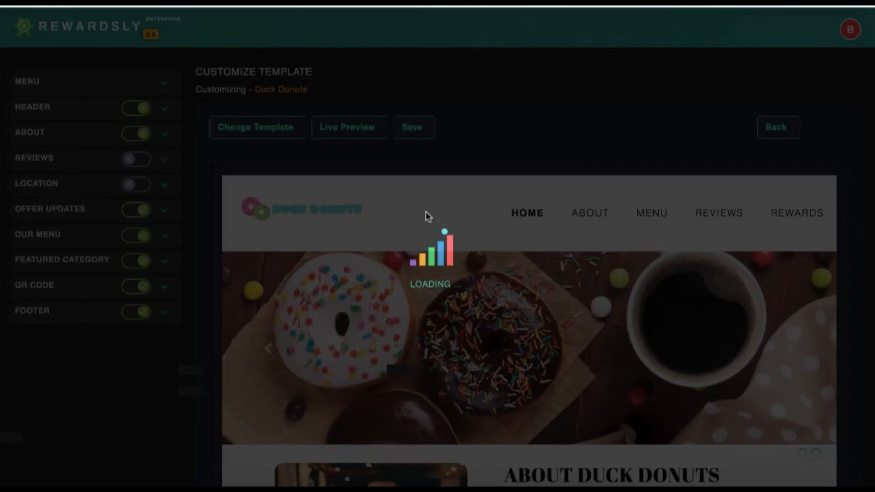
Scroll through the Duck Donuts template preview and launch Live Preview
scroll(580, 348, down, 10)
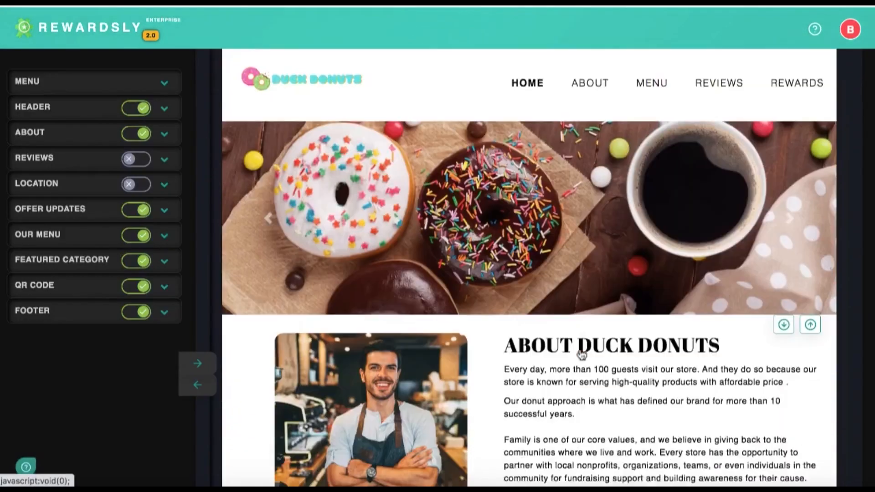
scroll(580, 349, down, 3)
scroll(580, 351, up, 20)
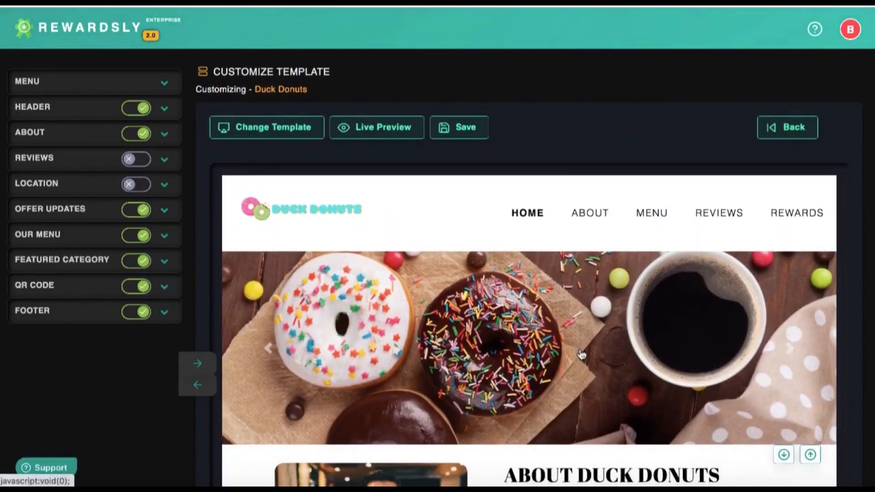
click(374, 127)
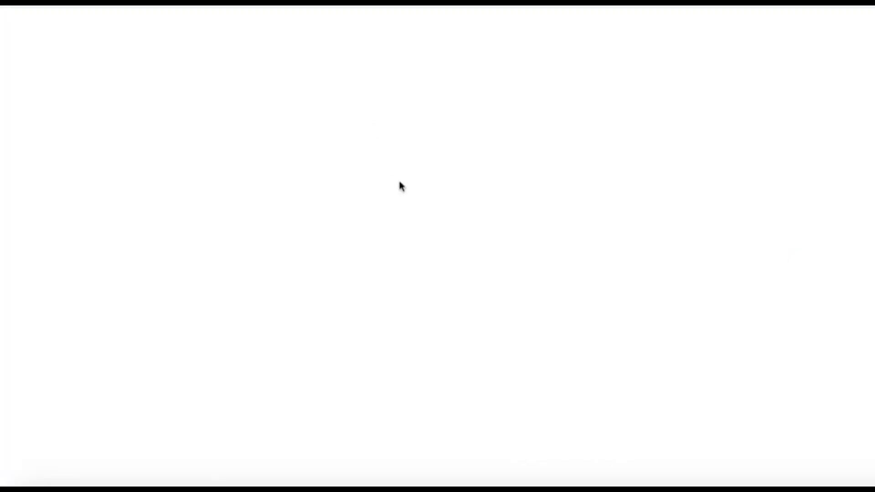
Scroll the live site's menu cards and go to the customer Sign In page
scroll(474, 262, down, 3)
scroll(475, 263, up, 3)
scroll(475, 263, down, 12)
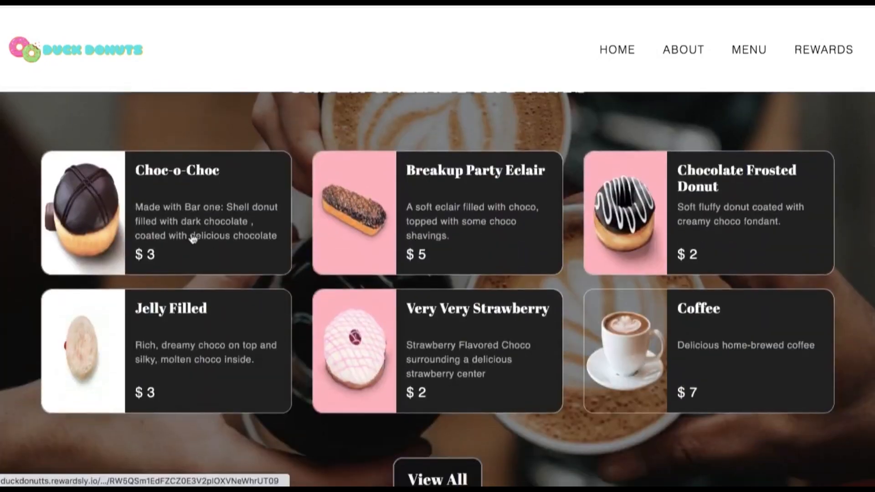
click(449, 221)
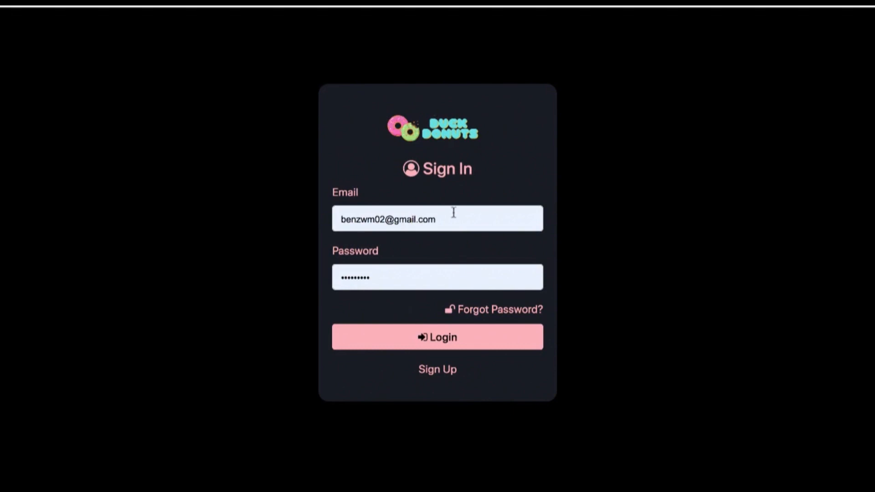
Look over the Sign Up form, dismiss saved-login suggestions, and return to Customize Template
click(449, 372)
scroll(448, 375, down, 2)
scroll(447, 374, up, 2)
scroll(447, 376, down, 2)
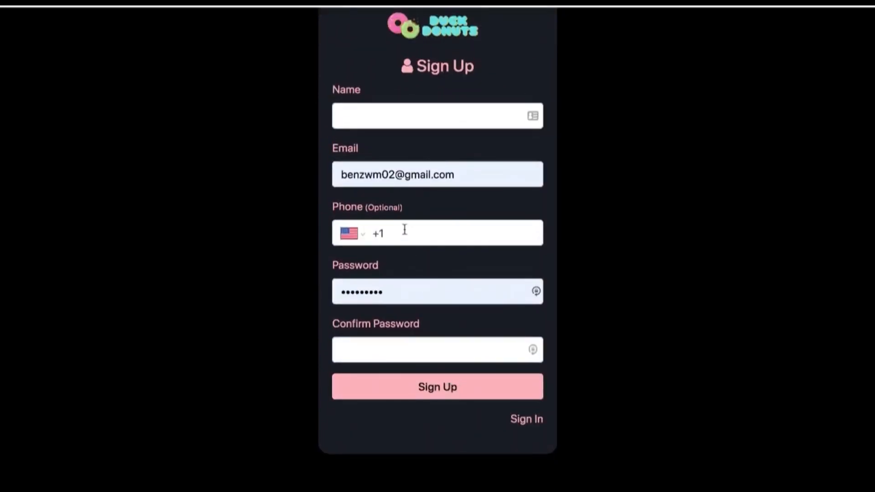
drag(340, 175, 451, 174)
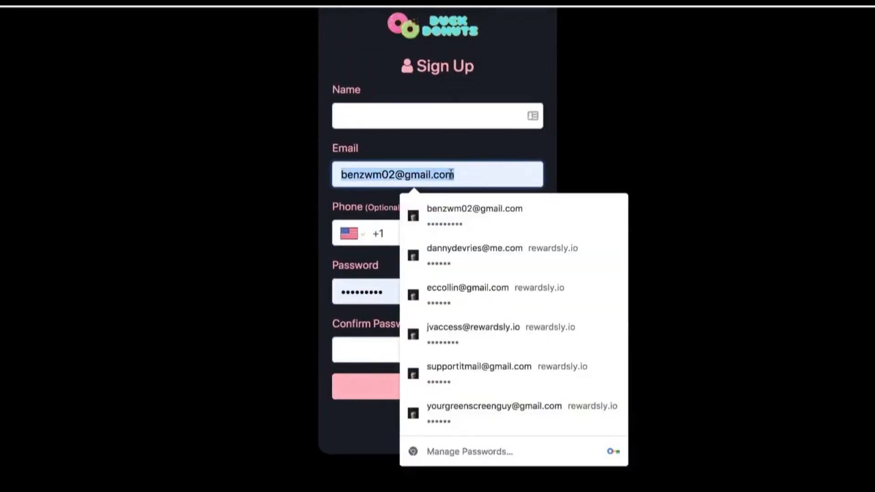
click(370, 184)
click(395, 233)
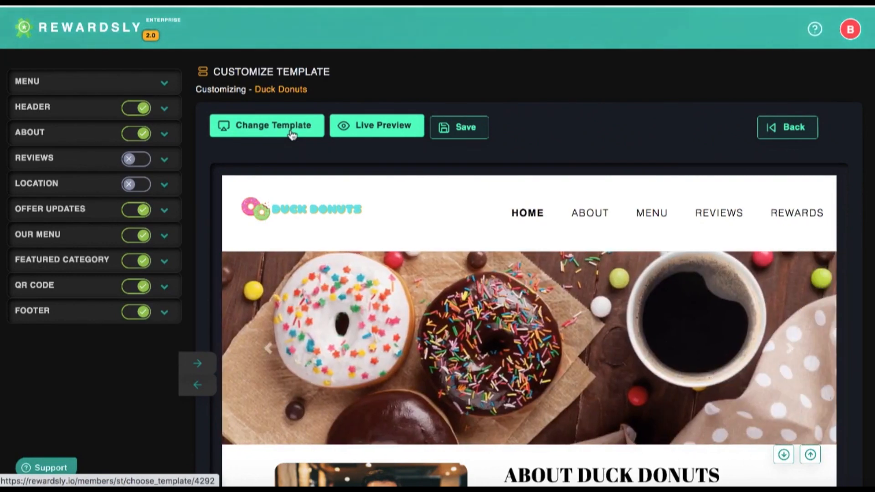
Move Order Online for Points below About Duck Donuts and expand the About section's settings
click(249, 132)
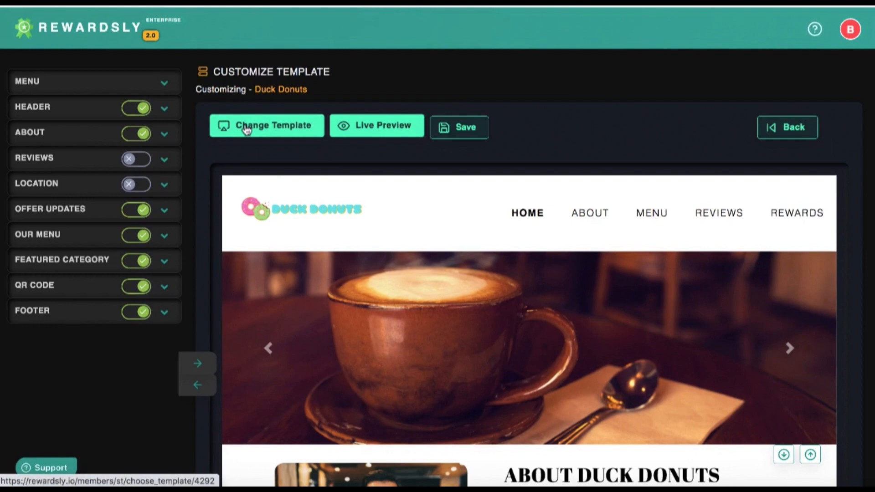
scroll(332, 203, down, 10)
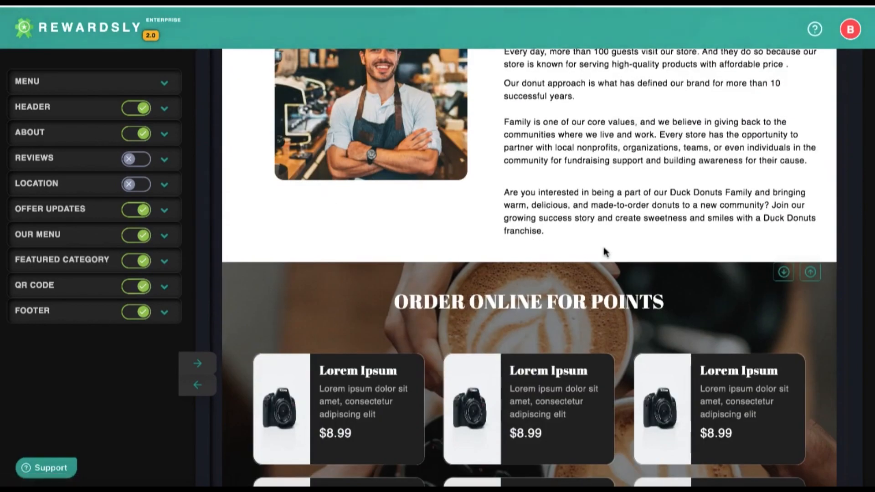
scroll(605, 252, down, 1)
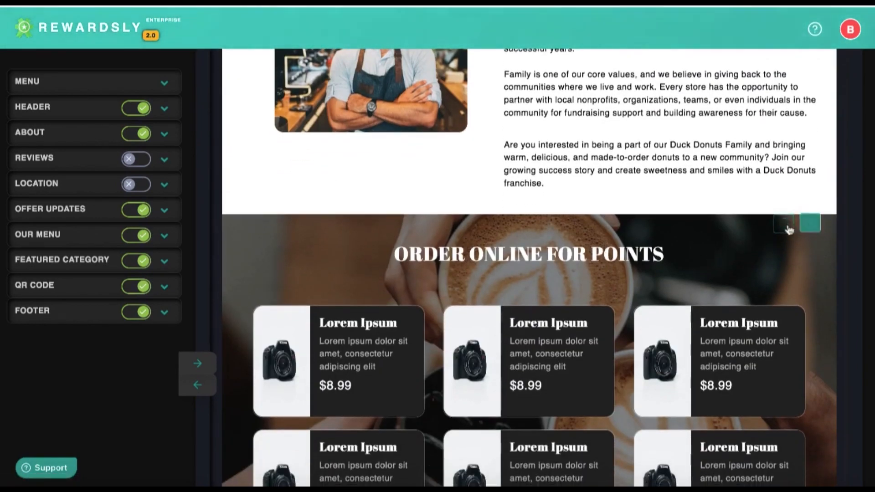
click(812, 225)
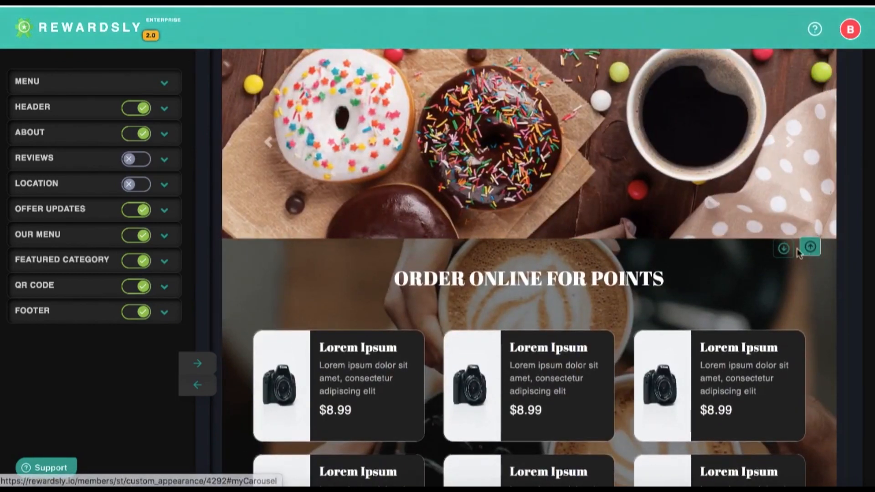
click(784, 248)
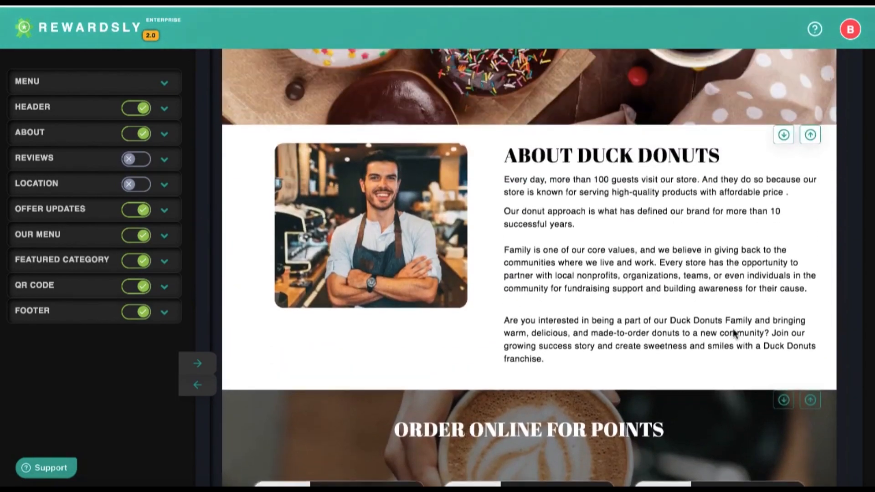
click(78, 136)
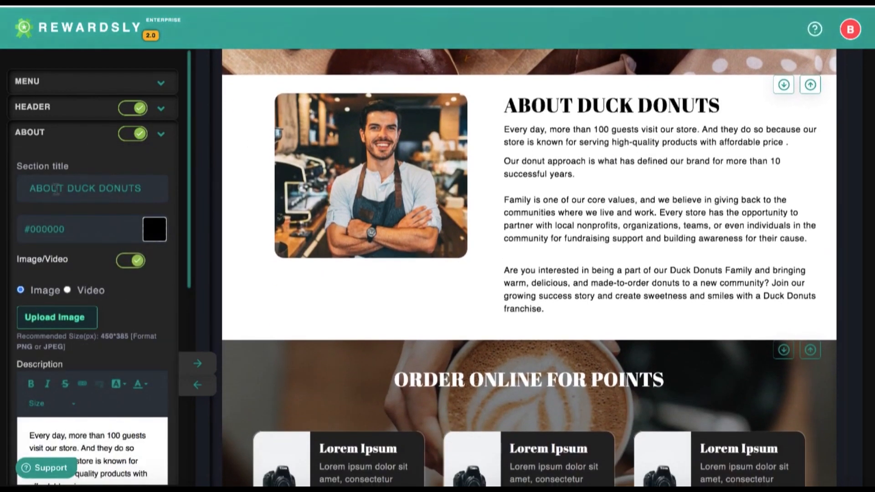
click(155, 229)
click(85, 267)
mouse_move(115, 256)
mouse_down()
mouse_move(123, 269)
mouse_move(46, 356)
mouse_up()
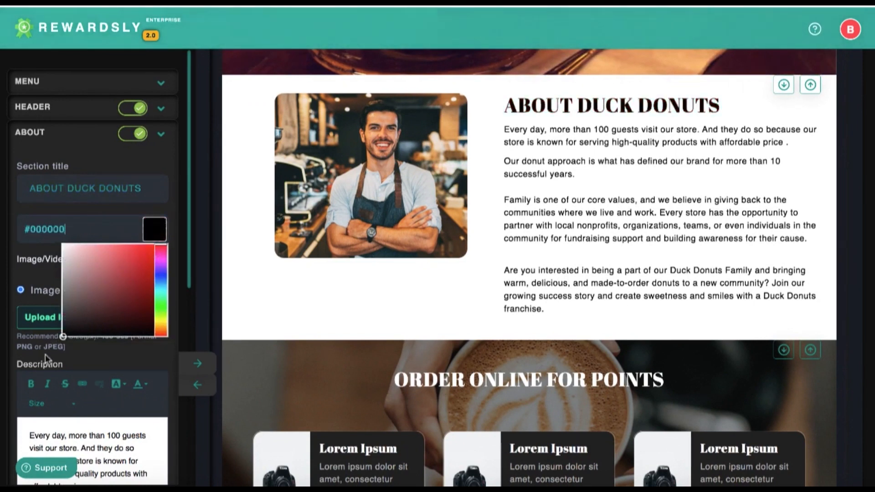
click(42, 276)
scroll(43, 279, down, 2)
scroll(86, 248, down, 5)
scroll(89, 245, down, 3)
scroll(93, 361, down, 4)
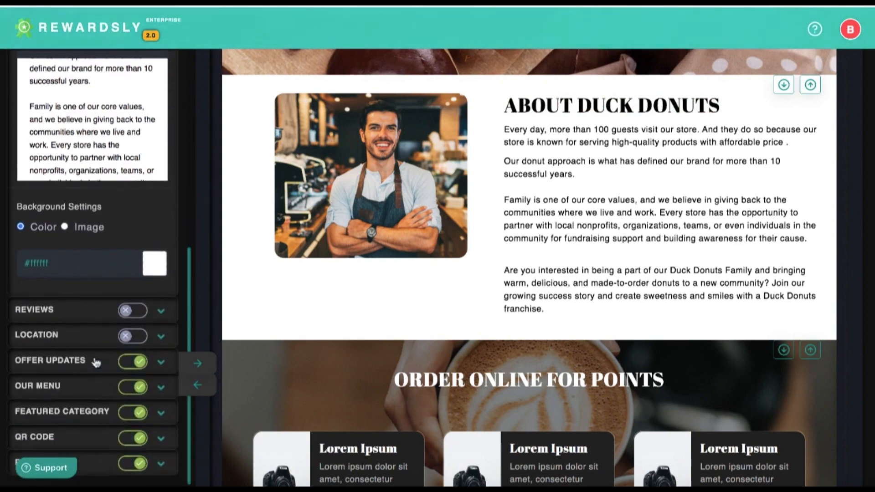
scroll(95, 362, up, 6)
scroll(100, 315, up, 1)
scroll(133, 319, down, 4)
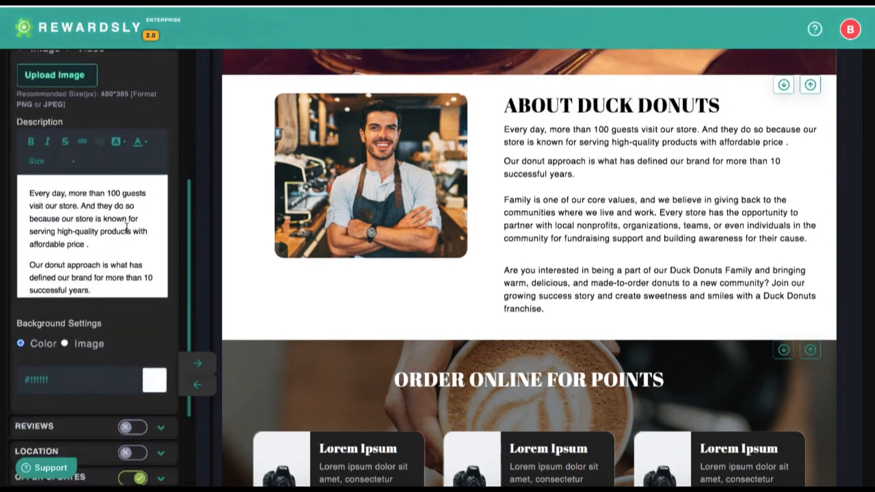
scroll(402, 307, down, 10)
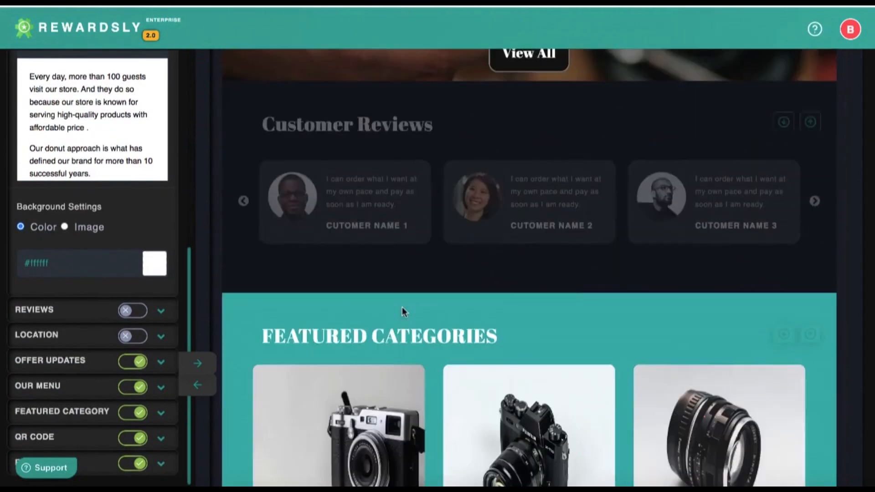
scroll(389, 173, up, 2)
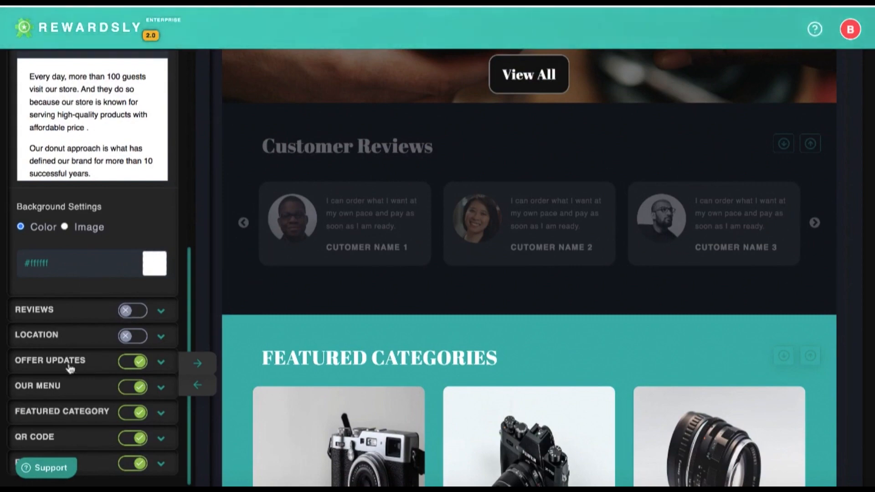
scroll(70, 367, up, 8)
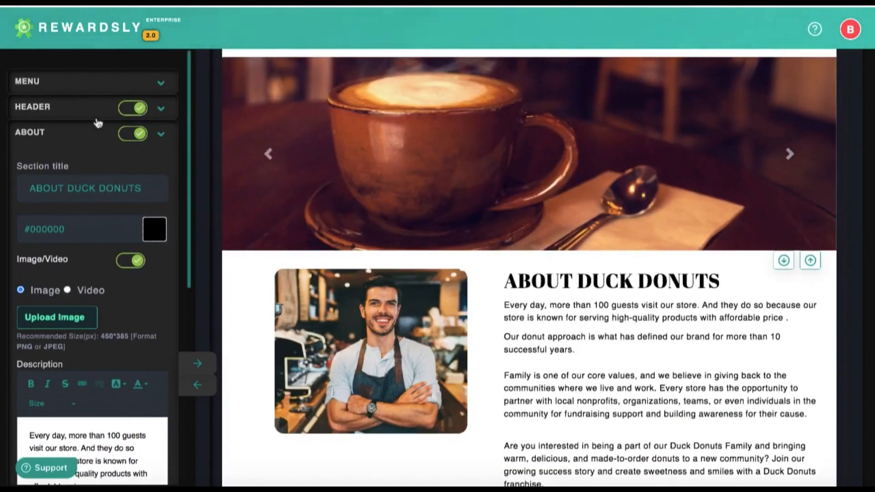
Check the Header's Play Button colour, then open Menu settings (#000000 text, #ffffff background)
click(96, 111)
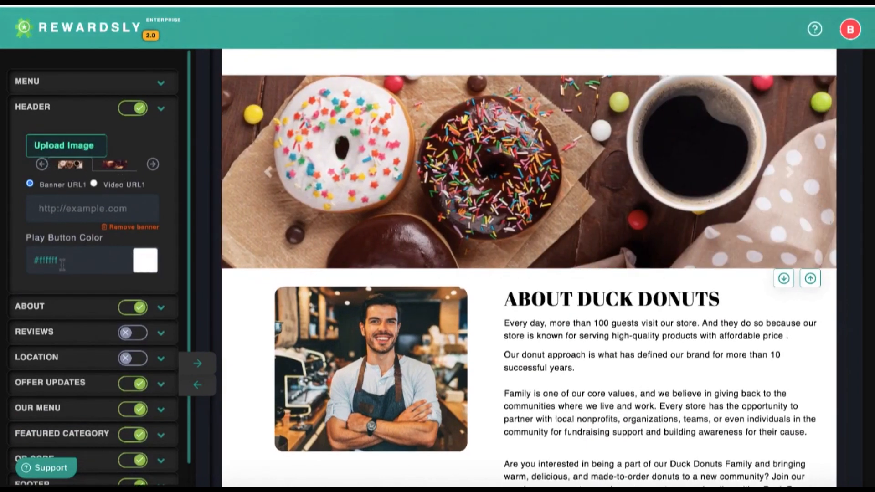
click(64, 263)
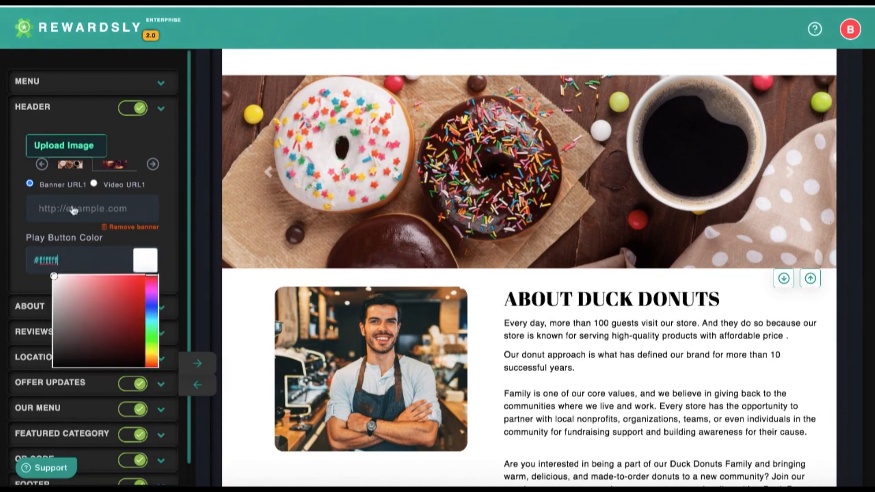
click(73, 83)
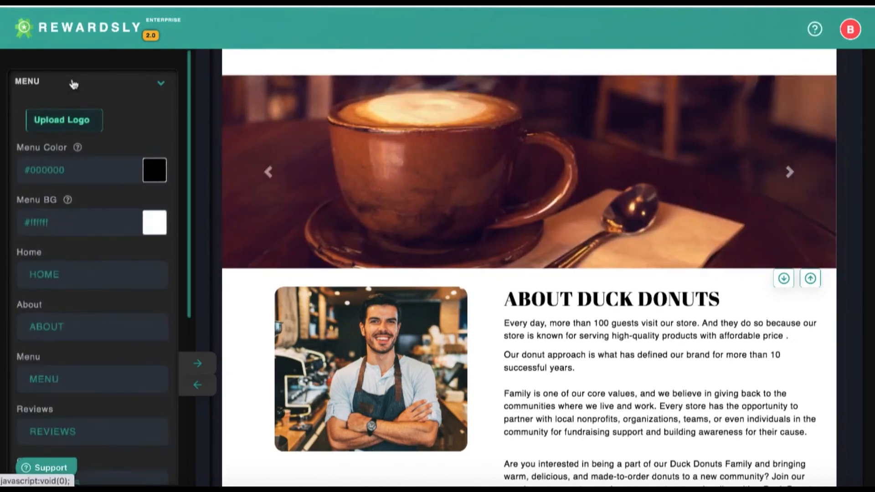
scroll(78, 232, down, 5)
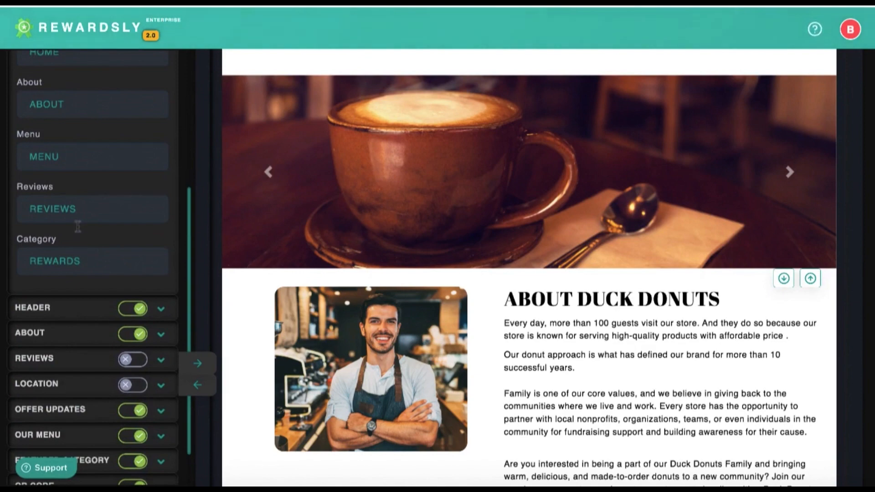
scroll(77, 231, up, 5)
scroll(547, 228, up, 4)
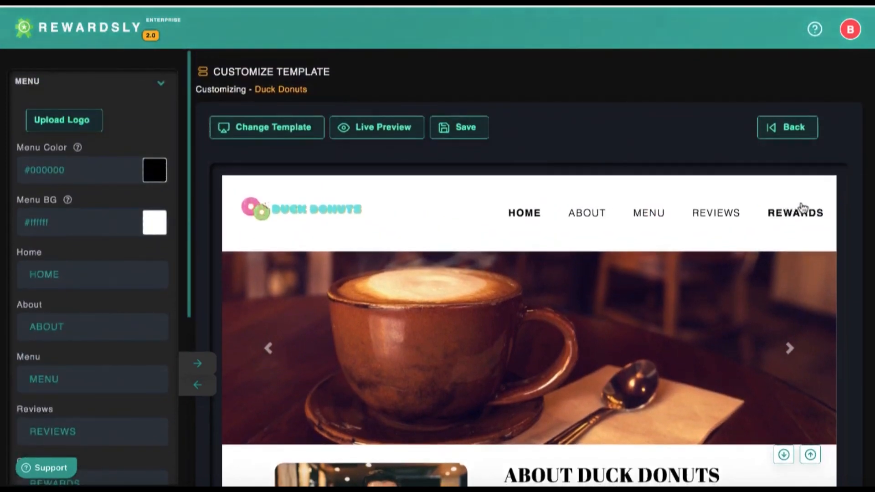
Scroll to the QR code section and DuckDonuts 2023 footer, collapse Menu settings, and return to top
scroll(677, 349, down, 15)
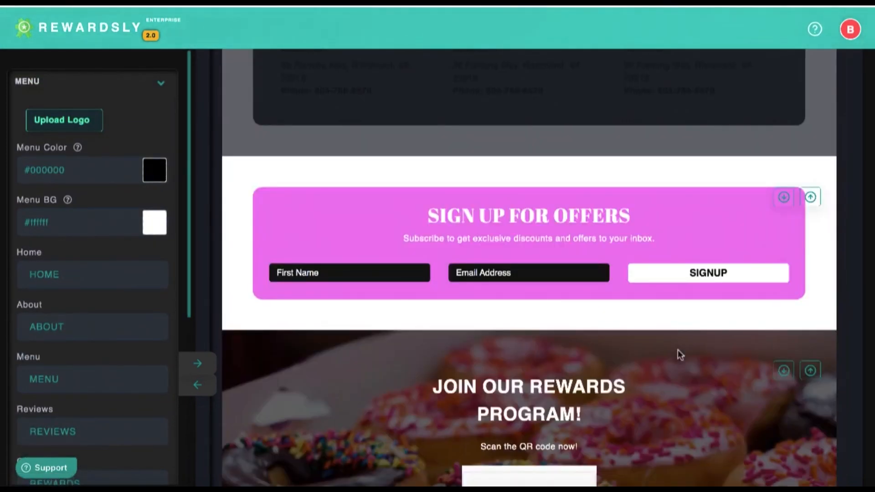
scroll(677, 349, down, 6)
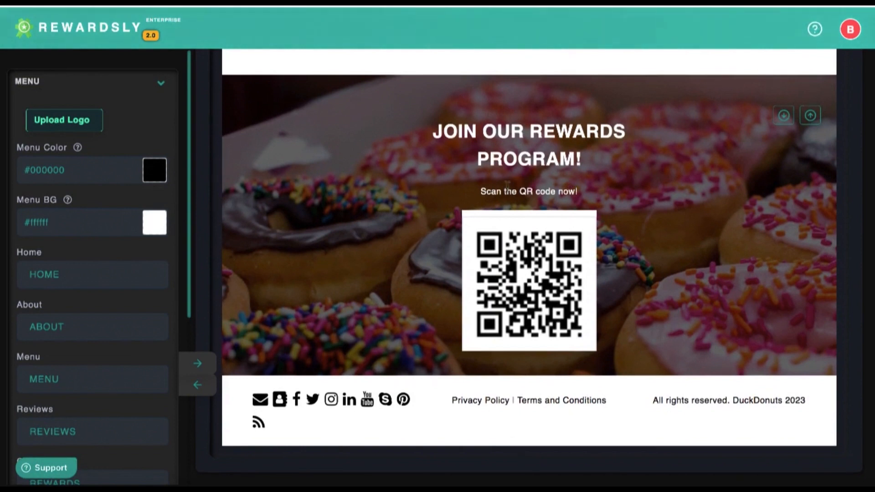
click(161, 85)
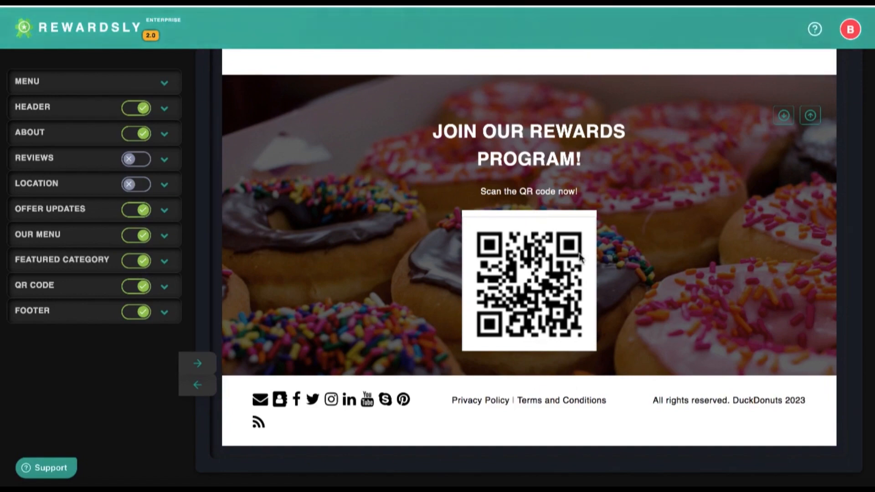
scroll(580, 257, up, 15)
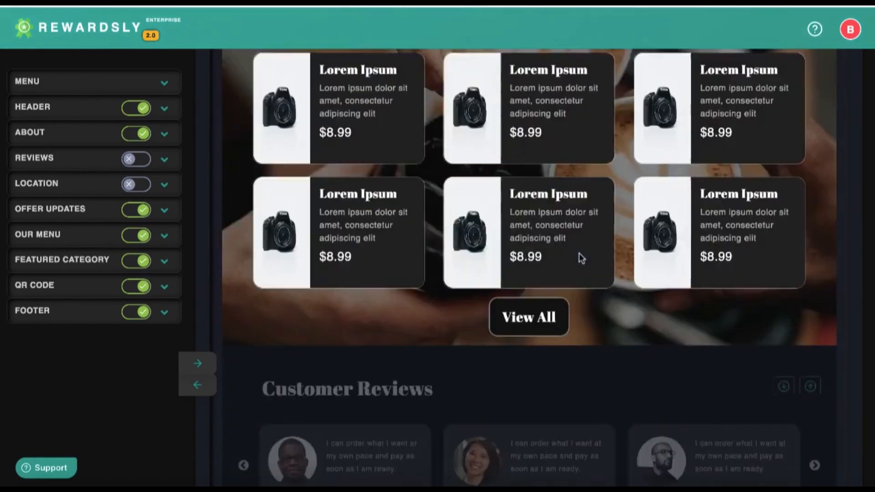
scroll(580, 257, up, 10)
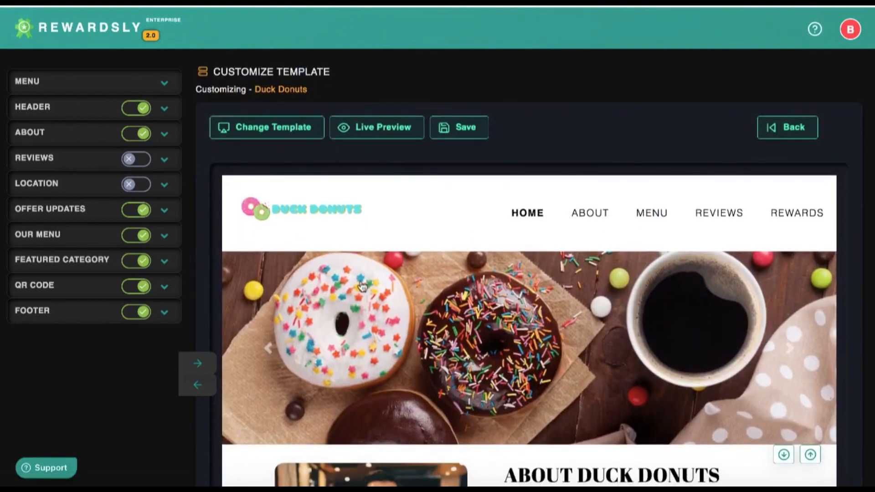
Browse the live Duck Donuts site's product cards, such as Choc-o-Choc ($3) and Coffee ($7)
scroll(363, 287, down, 10)
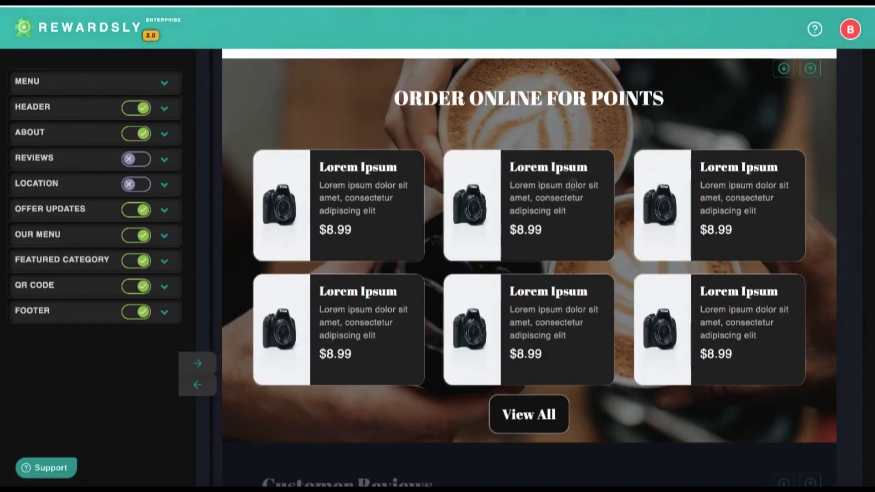
drag(329, 186, 361, 210)
click(362, 208)
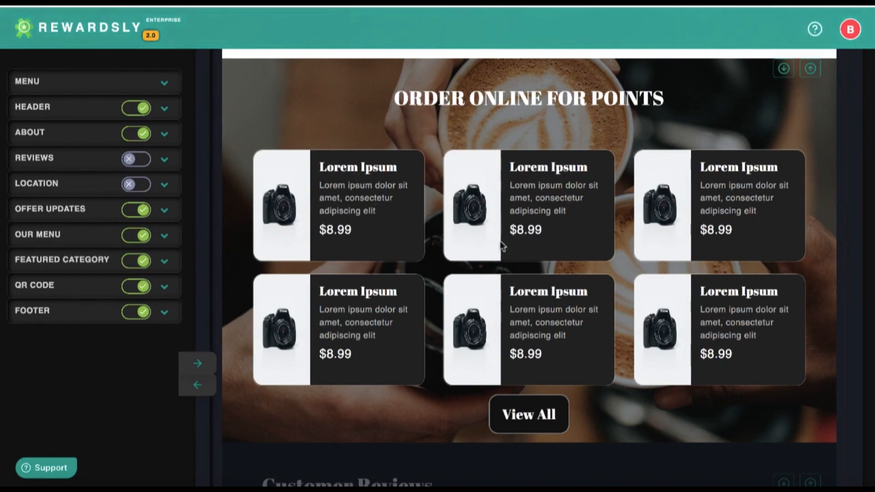
scroll(524, 268, down, 3)
scroll(547, 291, up, 3)
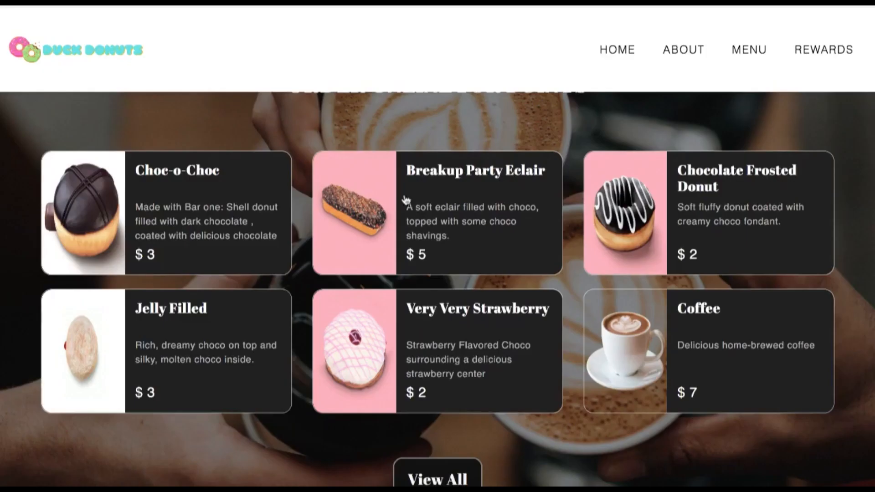
scroll(405, 201, down, 1)
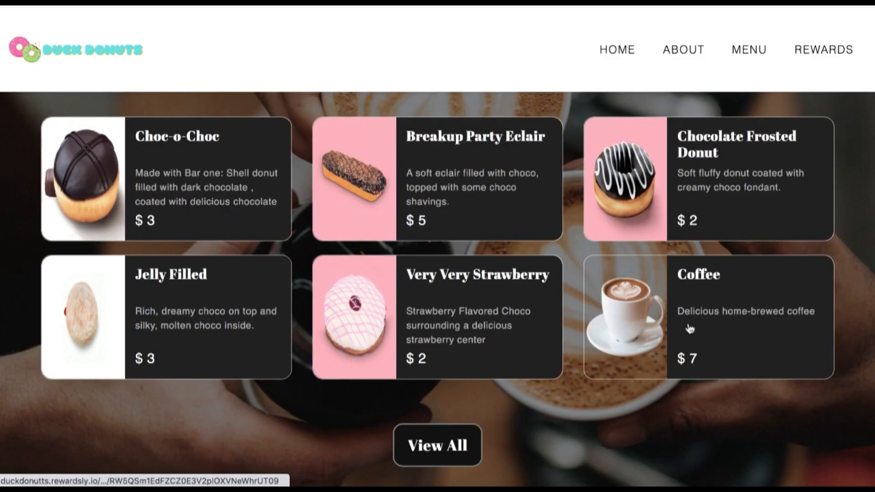
Scroll back up to the coffee hero banner and About section in the Duck Donuts template
scroll(689, 324, up, 10)
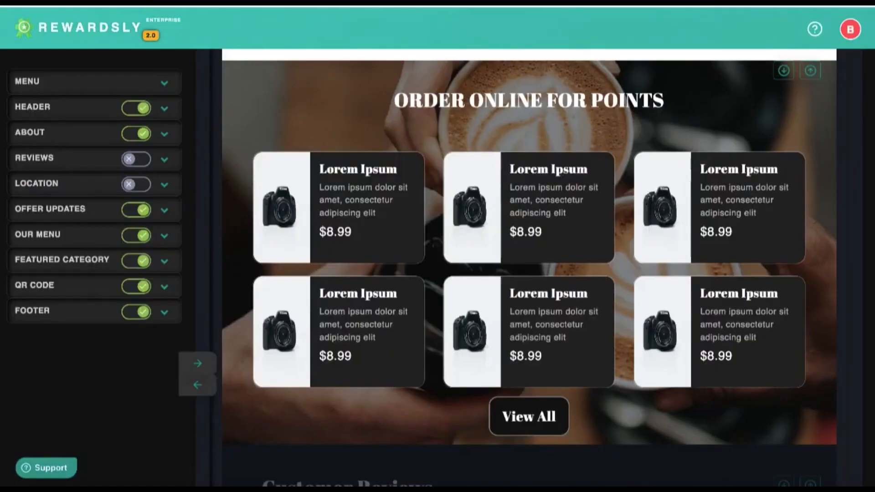
scroll(334, 193, up, 20)
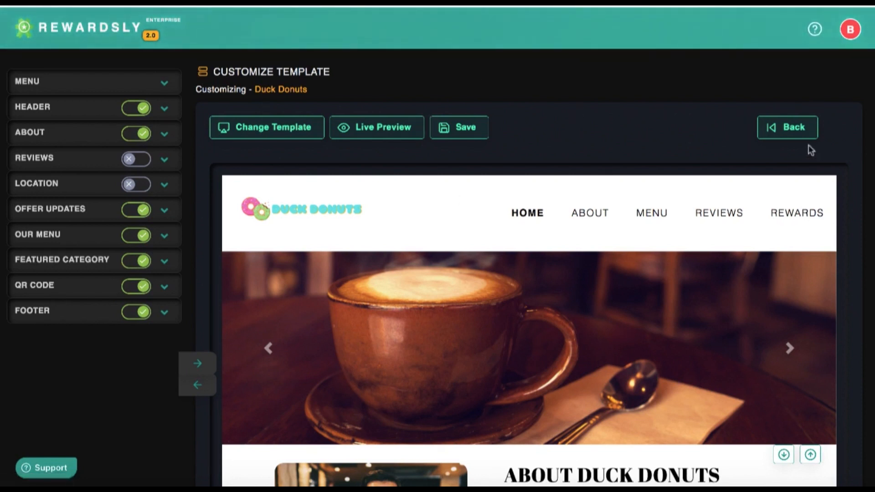
Go back to the dashboard, open the STORE list, and visit Duck Donuts' public redeem page
click(787, 130)
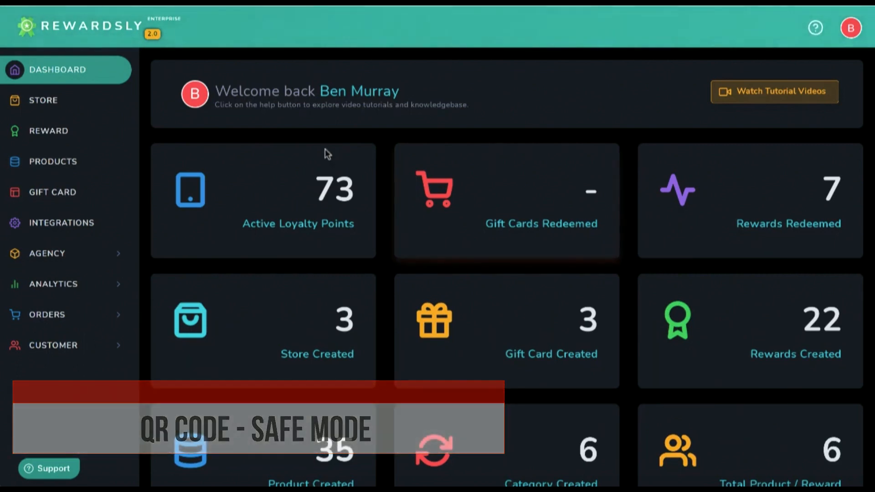
click(87, 108)
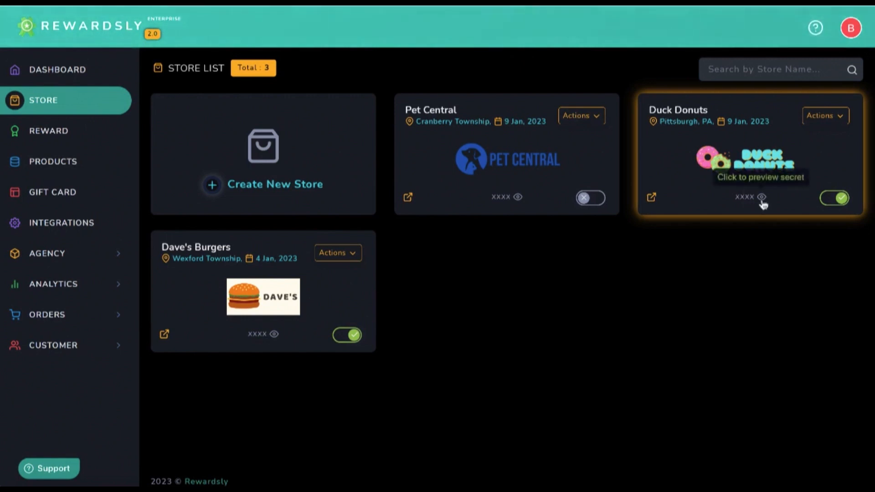
click(821, 115)
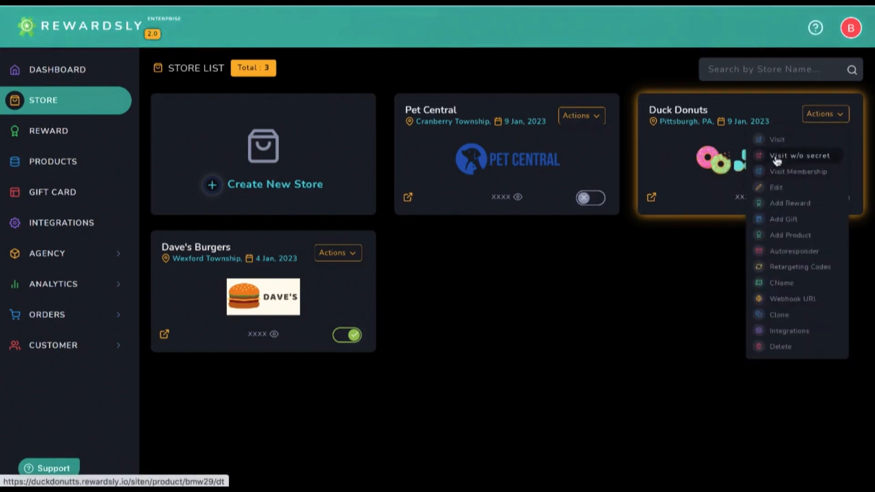
click(776, 141)
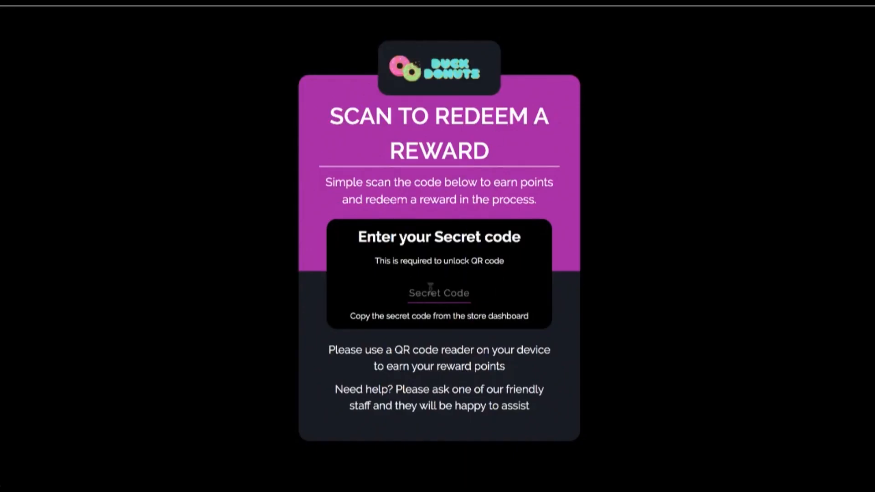
Copy the Duck Donuts store's secret code and paste it into the redeem page to unlock the QR code
key(ctrl+shift+Tab)
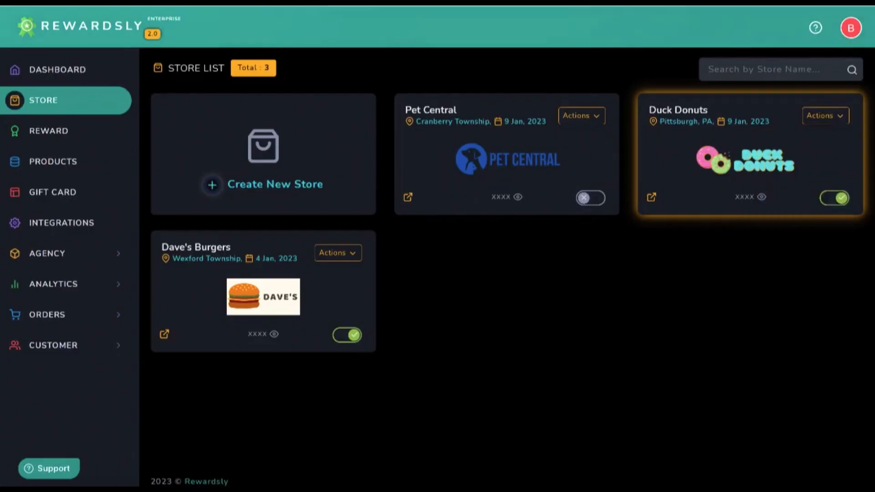
click(762, 199)
drag(731, 196, 748, 196)
key(ctrl+c)
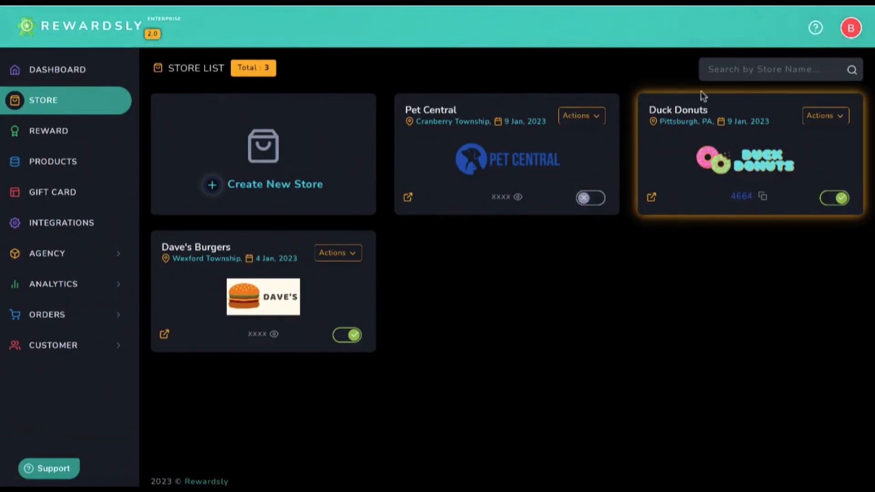
key(ctrl+Tab)
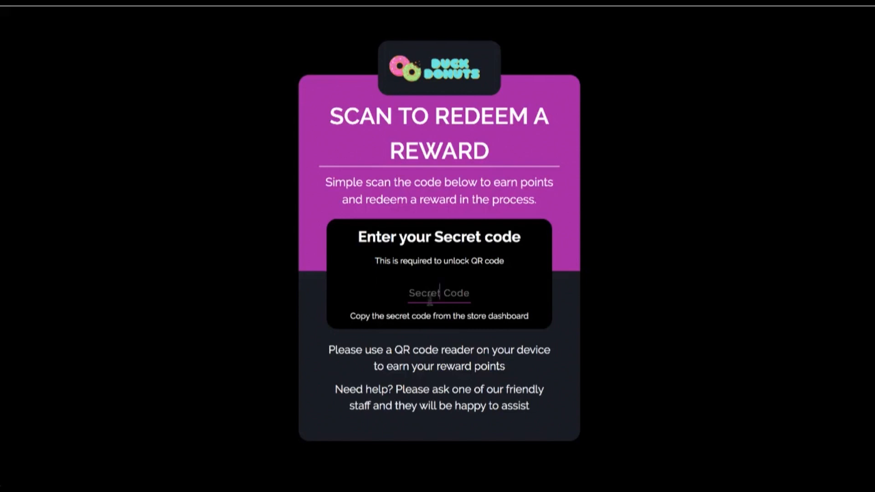
key(ctrl+v)
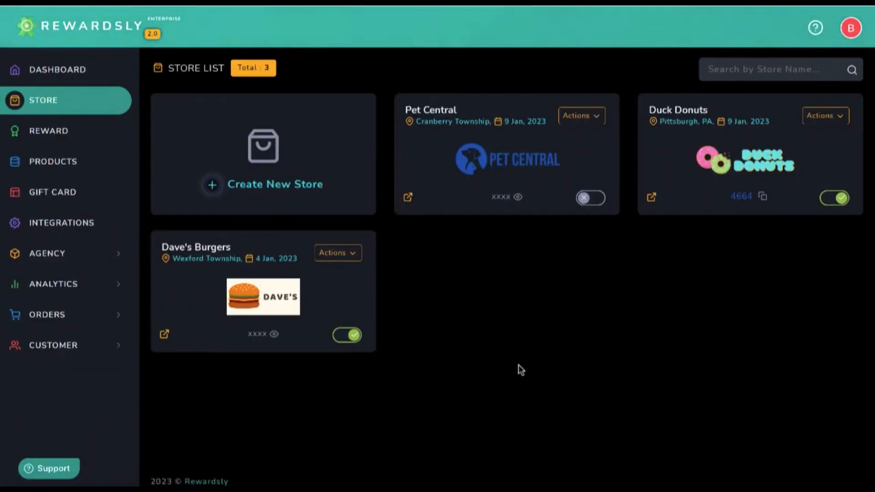
Open Settings > Set Points from the REWARD list
click(71, 140)
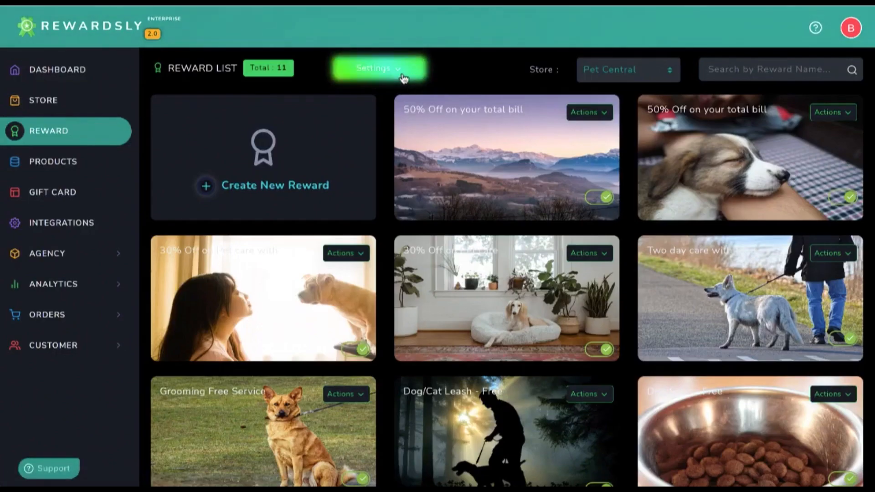
click(401, 75)
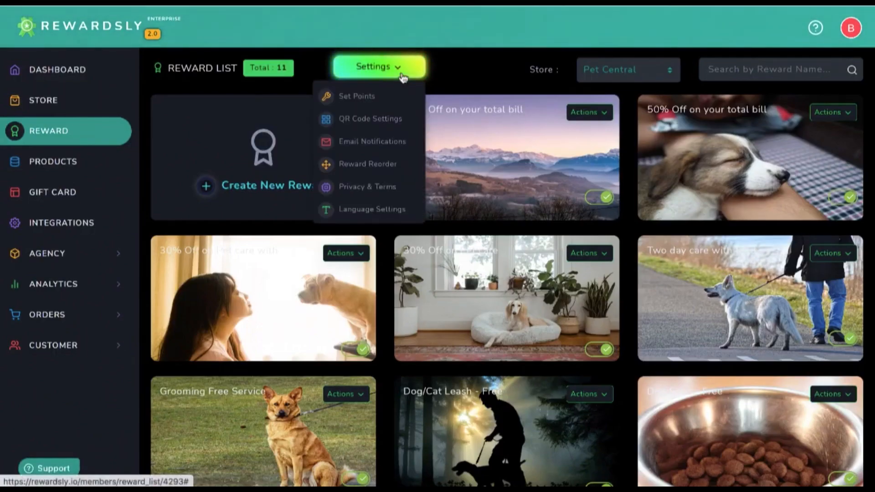
click(378, 97)
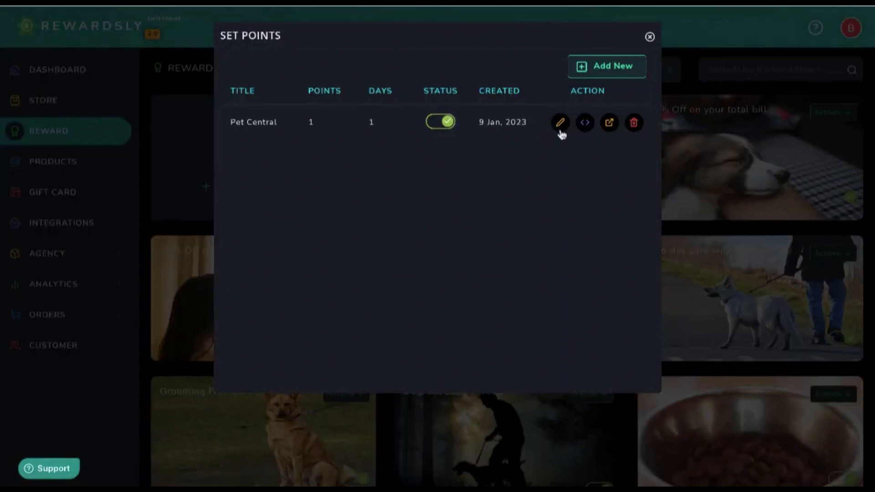
click(560, 123)
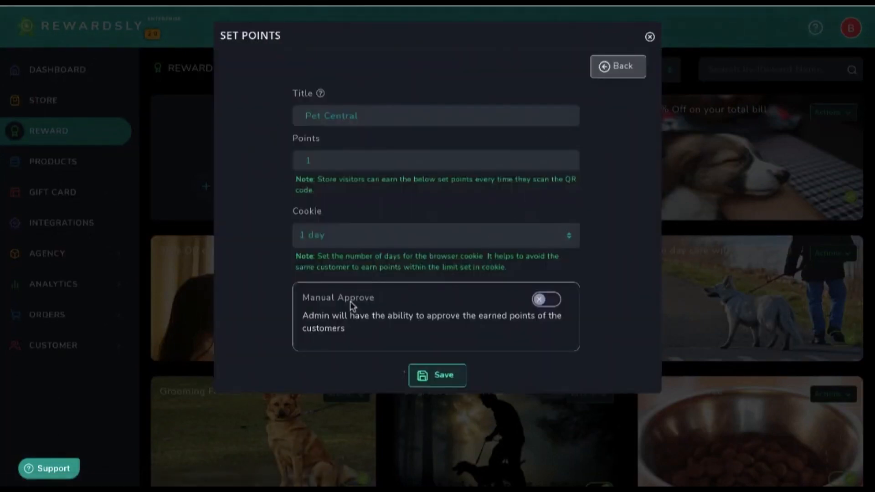
scroll(342, 309, down, 1)
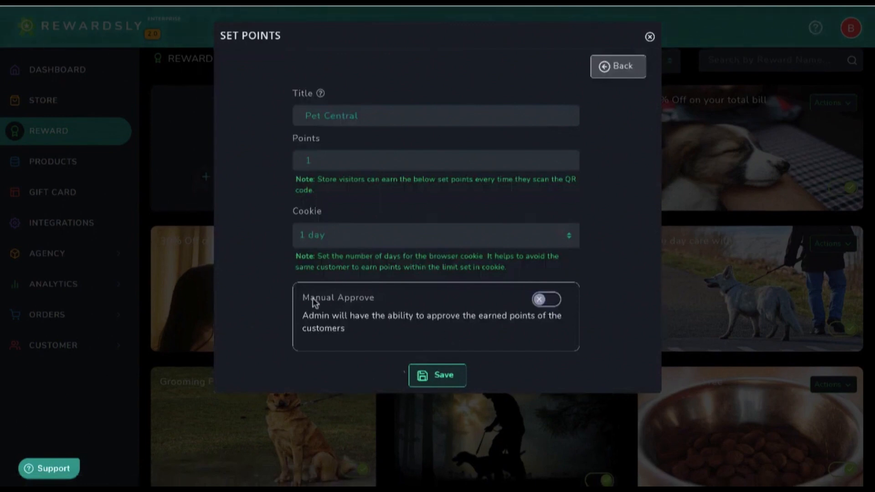
click(542, 299)
click(552, 299)
click(650, 37)
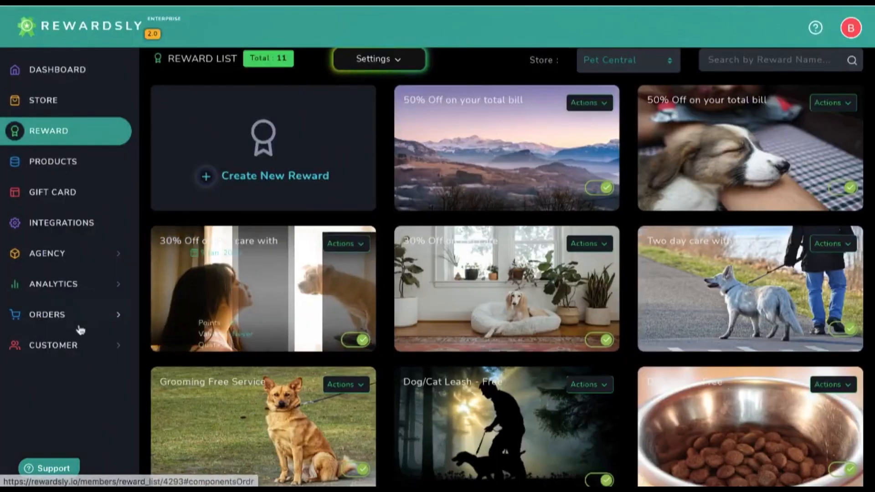
Check the Pet Central customer's points history under Reward / Product Customer, then go to DASHBOARD
click(76, 347)
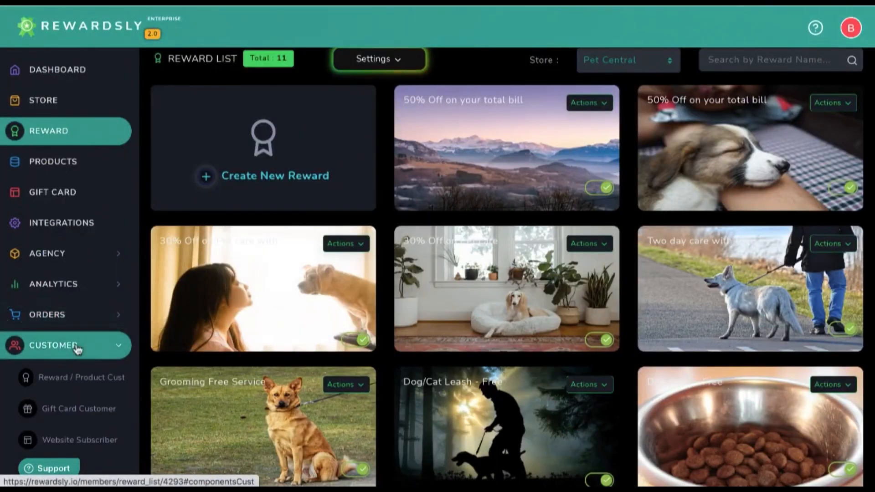
click(69, 382)
click(808, 184)
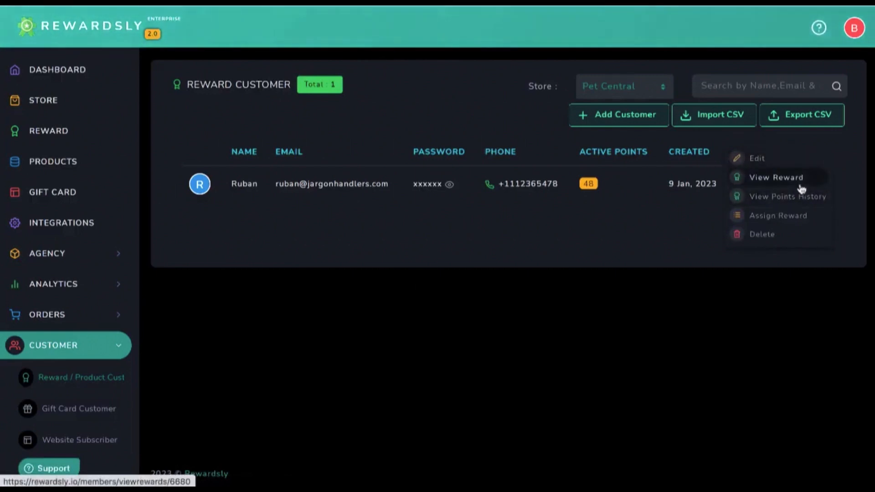
click(799, 197)
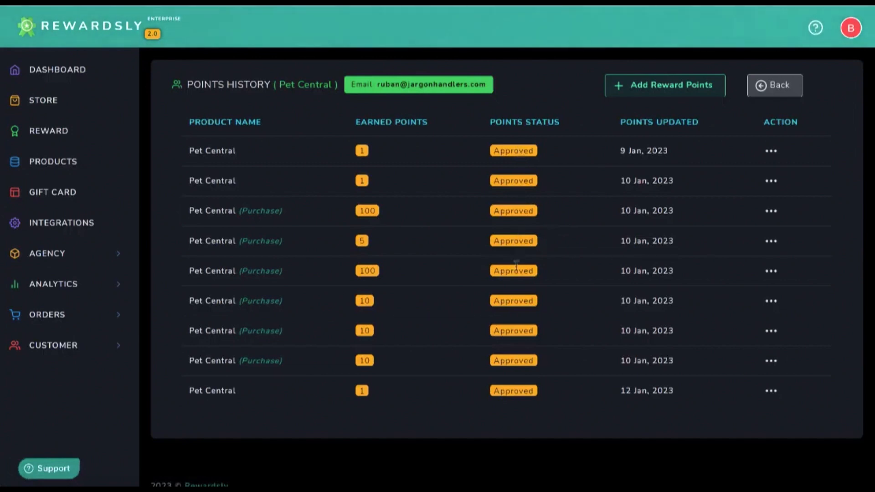
click(60, 76)
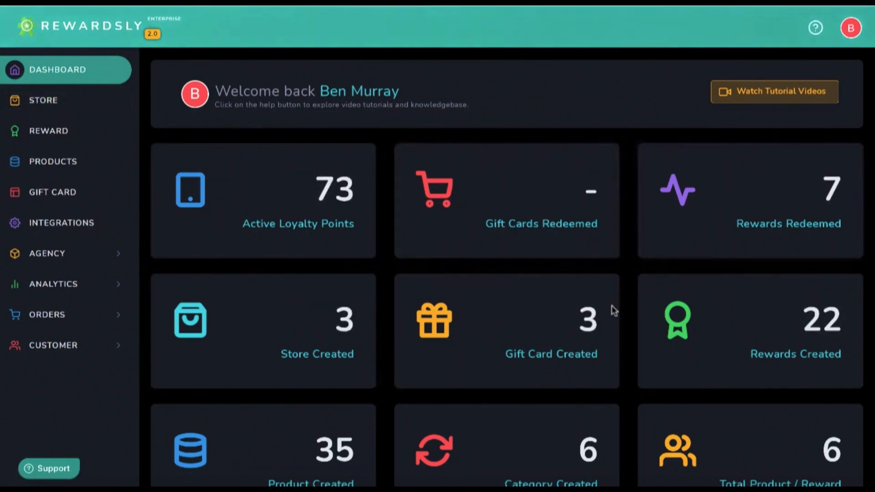
In REWARD > Settings > Set Points, edit Pet Central's entry and set Cookie to 7 days
click(69, 129)
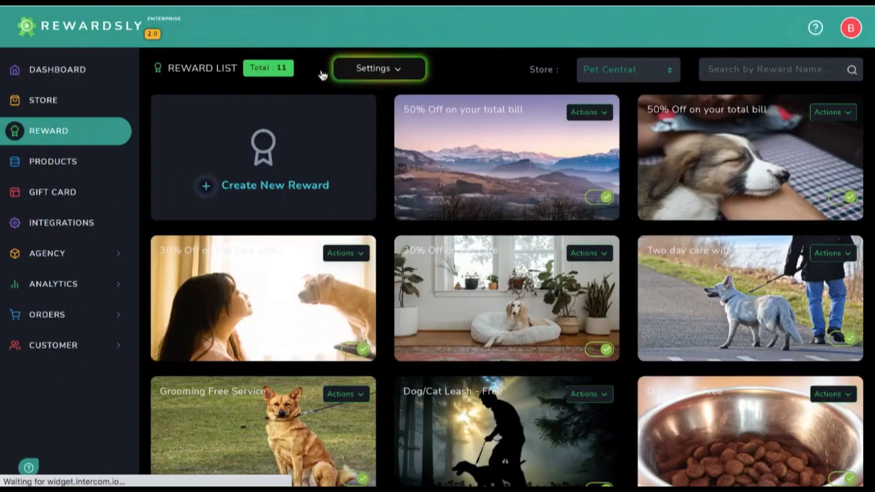
click(391, 76)
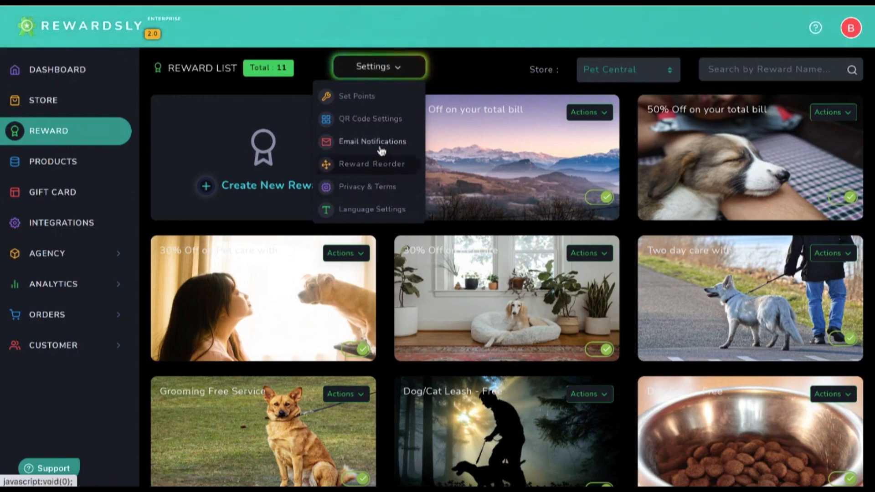
click(375, 100)
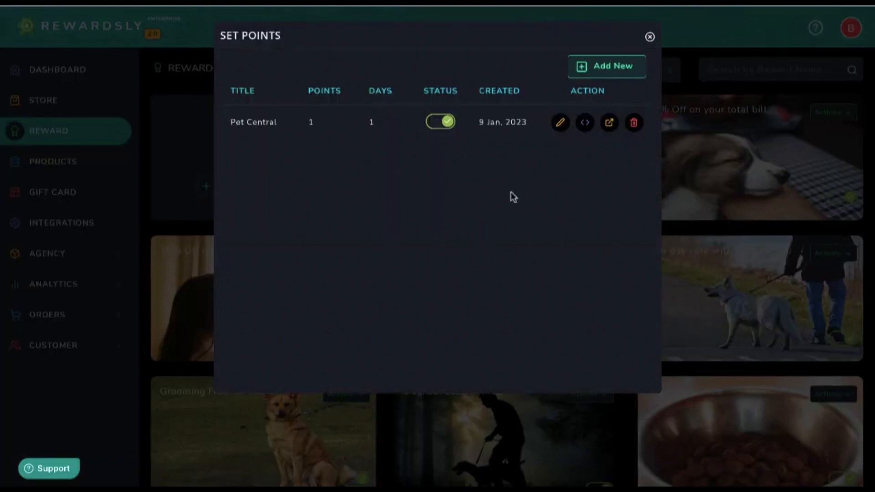
click(560, 124)
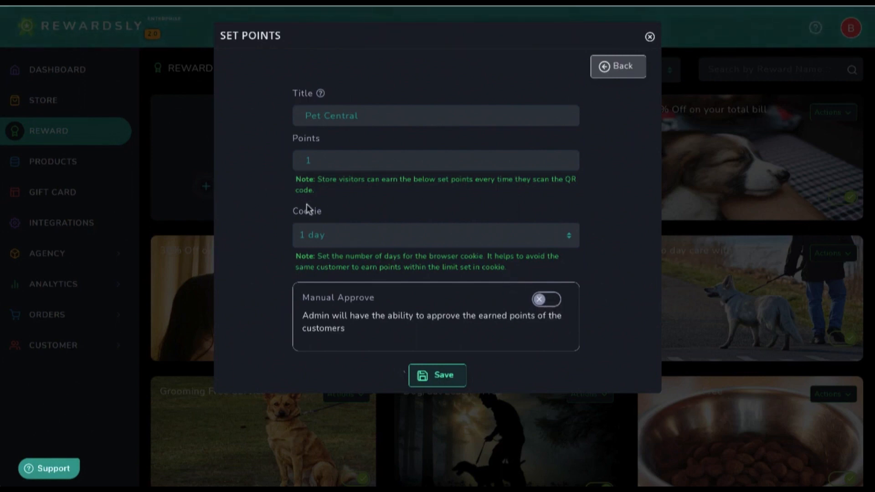
click(357, 241)
click(350, 310)
Switch Pet Central's Cookie duration back and forth between 1 day and 7 days
click(349, 233)
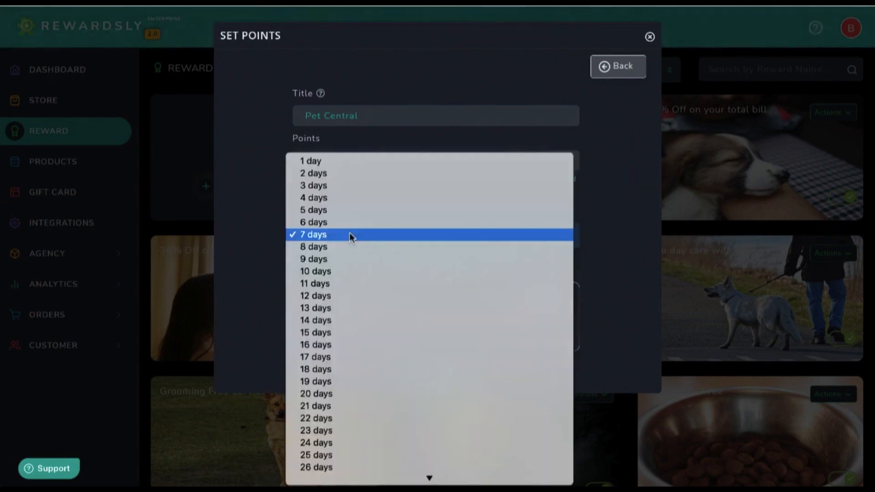
click(367, 162)
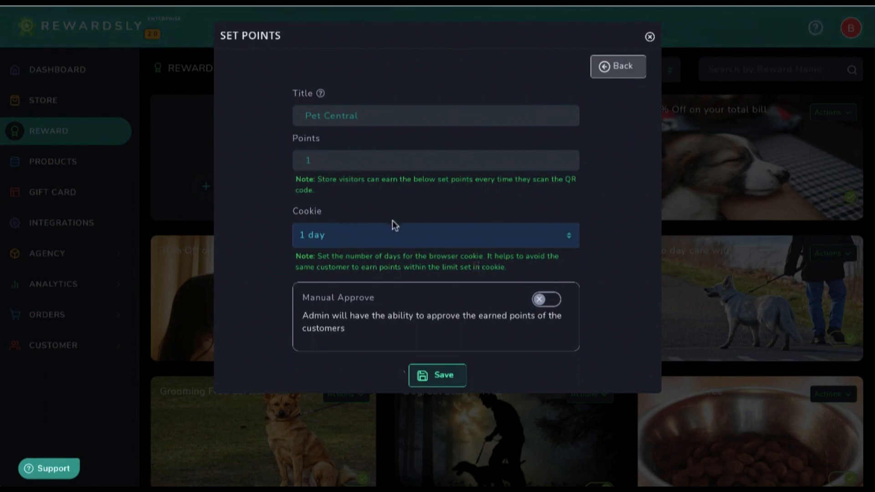
click(505, 238)
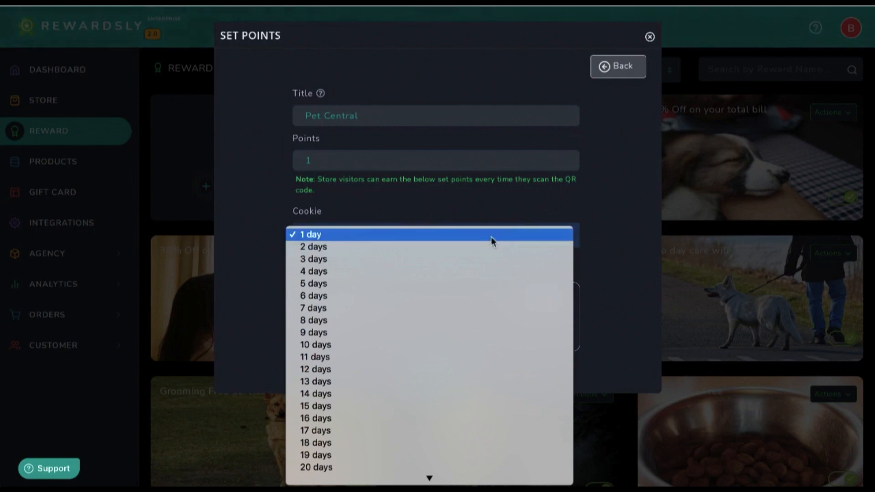
click(456, 303)
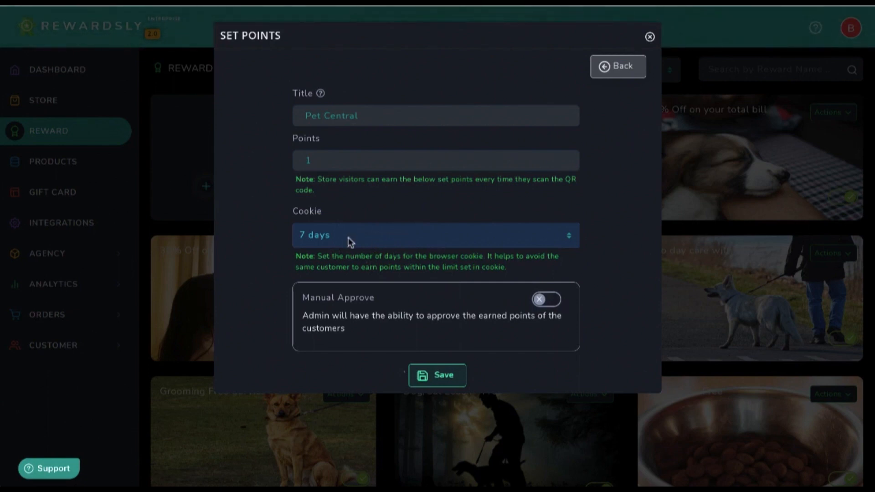
click(406, 243)
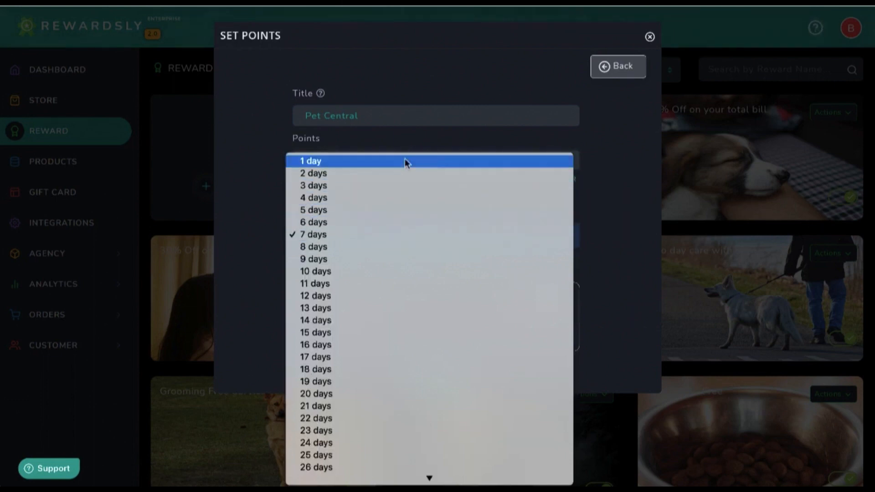
click(341, 235)
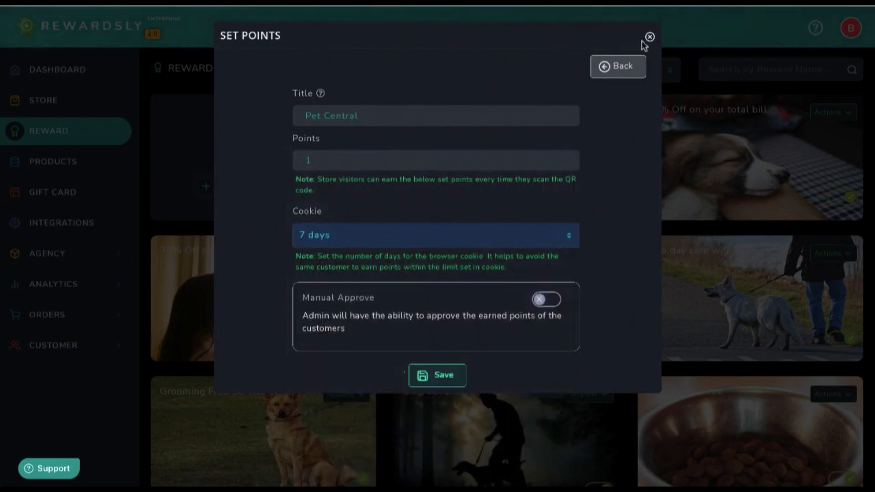
Leave the Pet Central points entry without saving and close the Set Points dialog
click(621, 65)
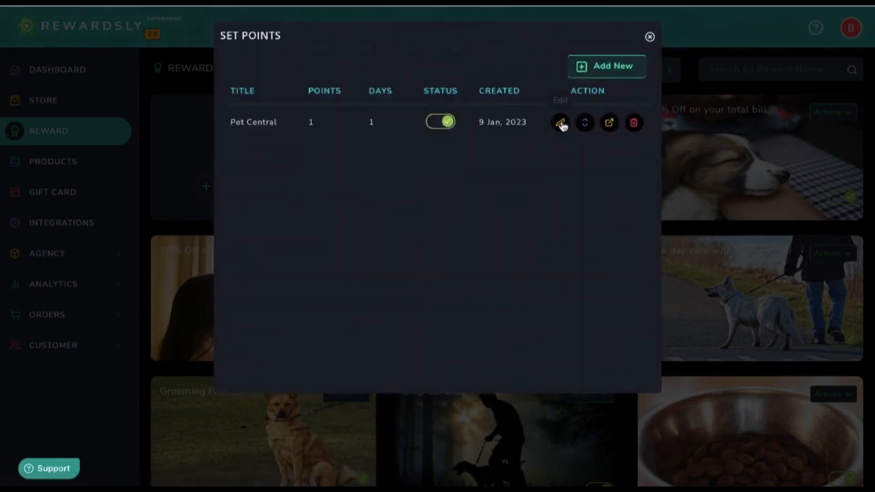
click(561, 124)
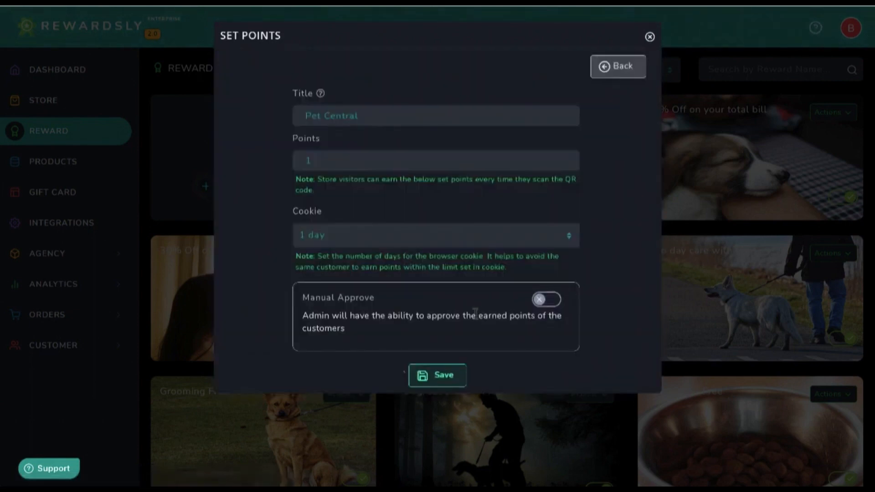
click(615, 71)
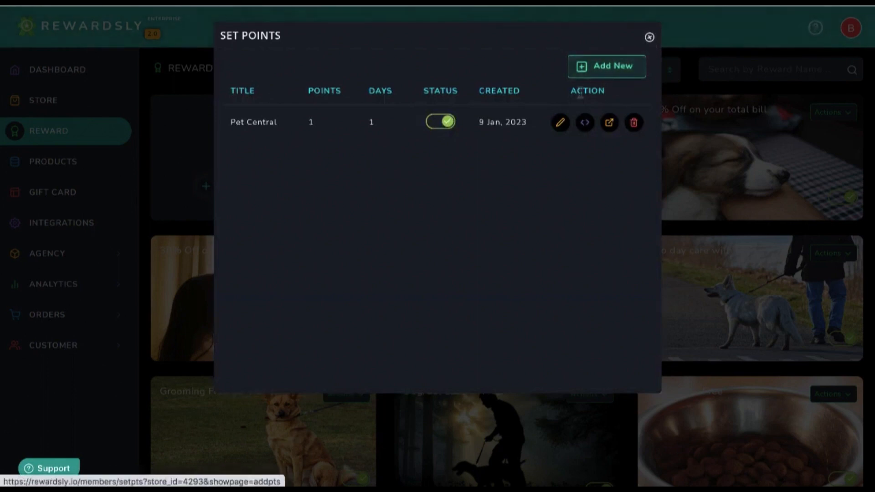
click(650, 37)
click(387, 67)
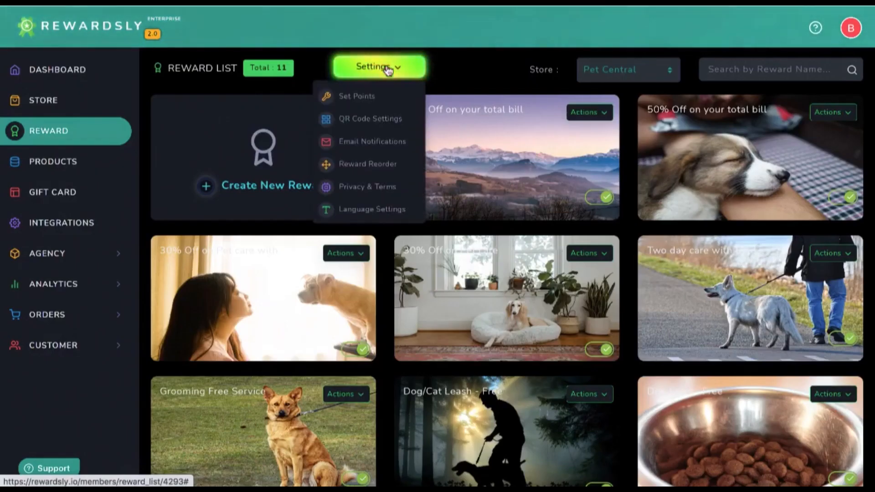
In QR Code Page Settings, read the Dynamic QRcode explanation and leave Dynamic QRcode switched off
click(376, 117)
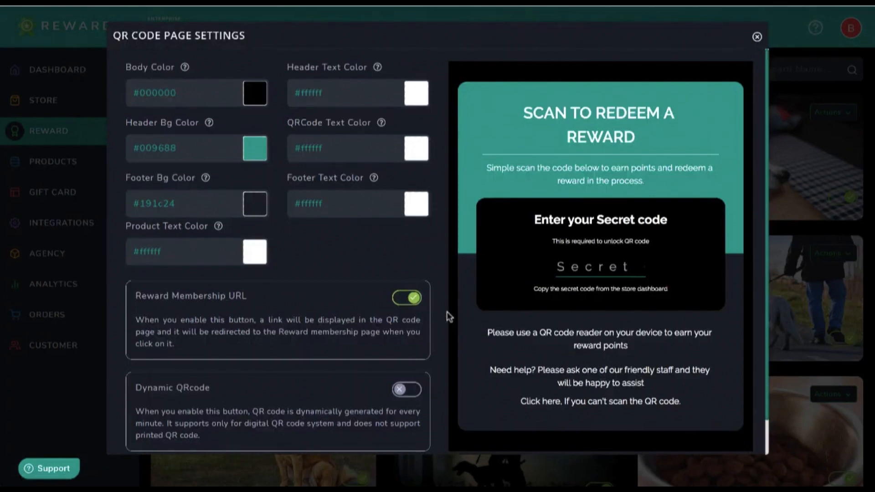
click(401, 390)
scroll(342, 395, down, 1)
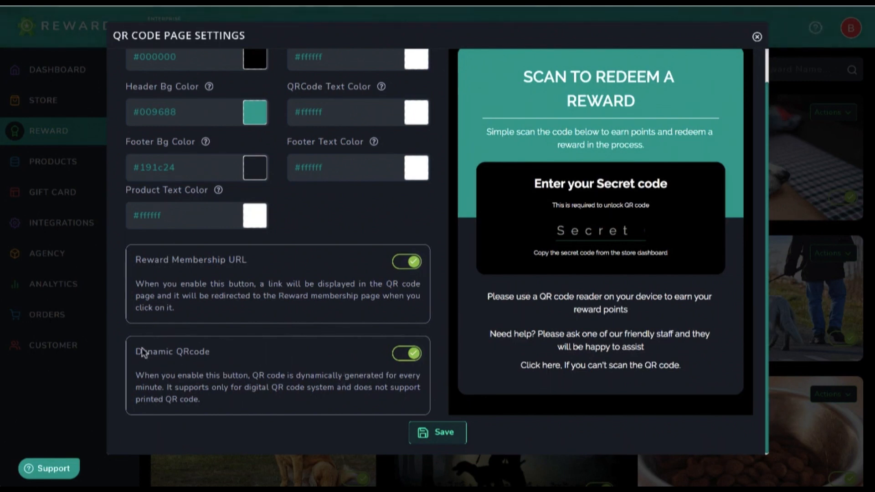
drag(138, 357, 207, 387)
click(206, 353)
click(413, 355)
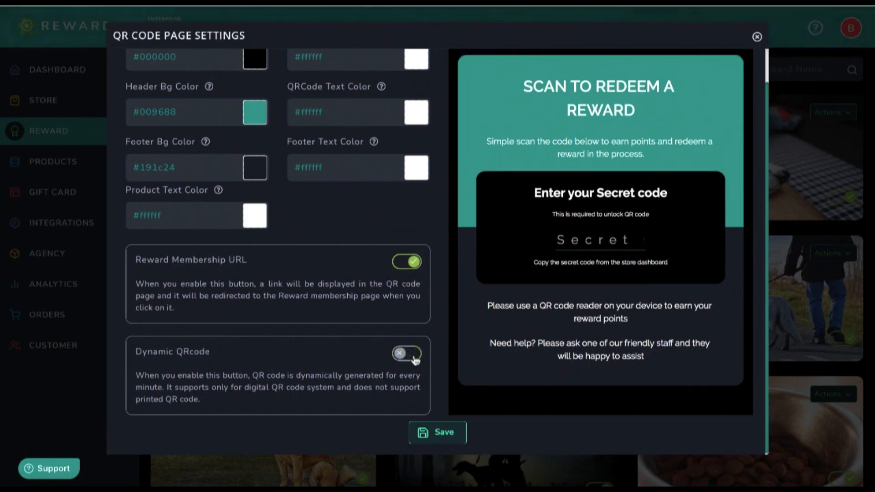
scroll(415, 359, up, 1)
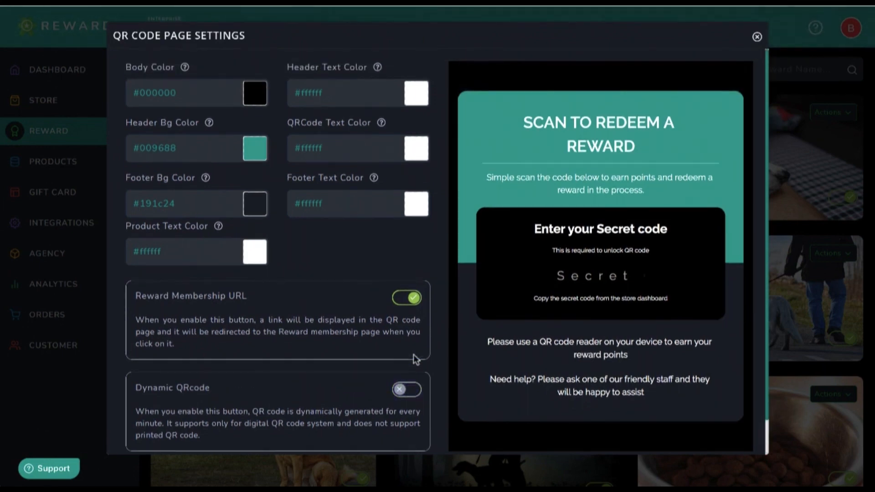
Close the QR code page settings to return to the 11-reward list
click(757, 36)
scroll(410, 319, down, 5)
scroll(390, 315, up, 5)
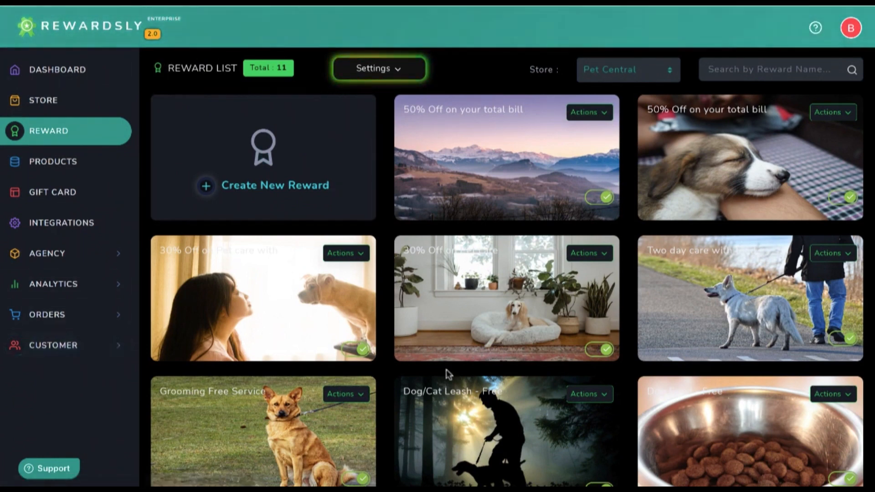
Enter the store's secret code in the Secret Code field to unlock the redeem page's QR code
mouse_move(537, 240)
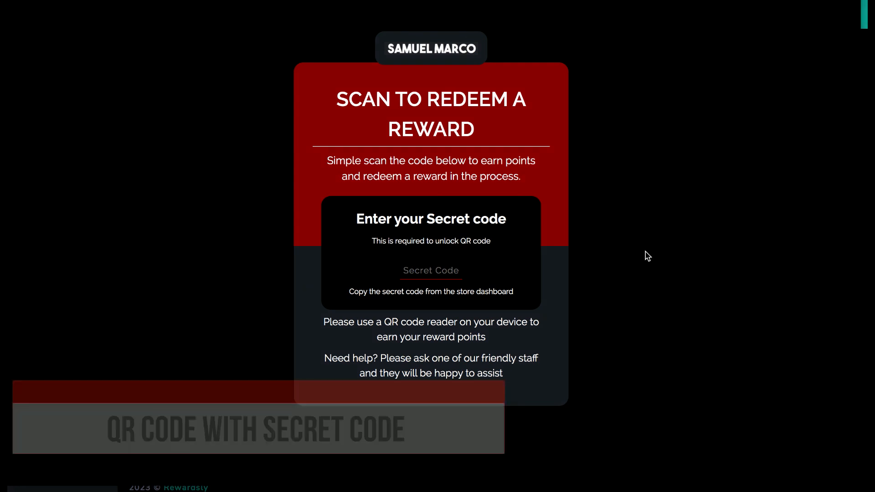
text(1196)
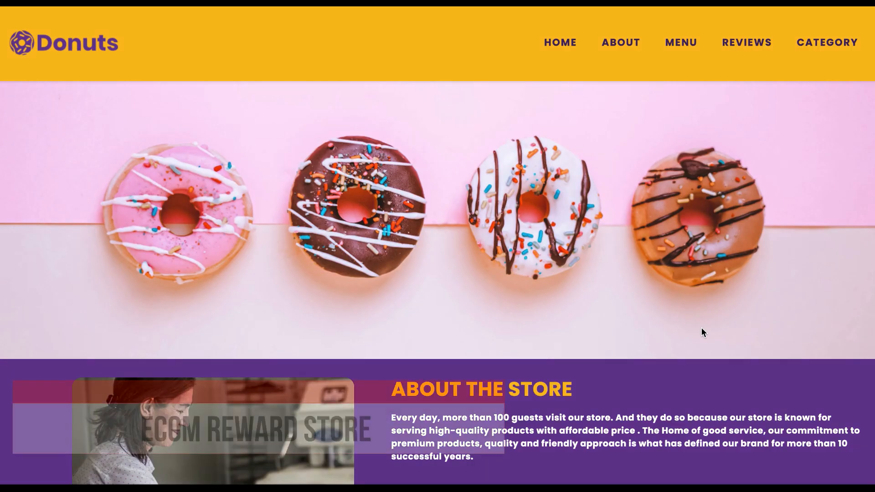
Scroll through the Donuts store site and expand the gift card's 20 USD and 10 USD options
scroll(702, 327, down, 3)
scroll(702, 332, down, 10)
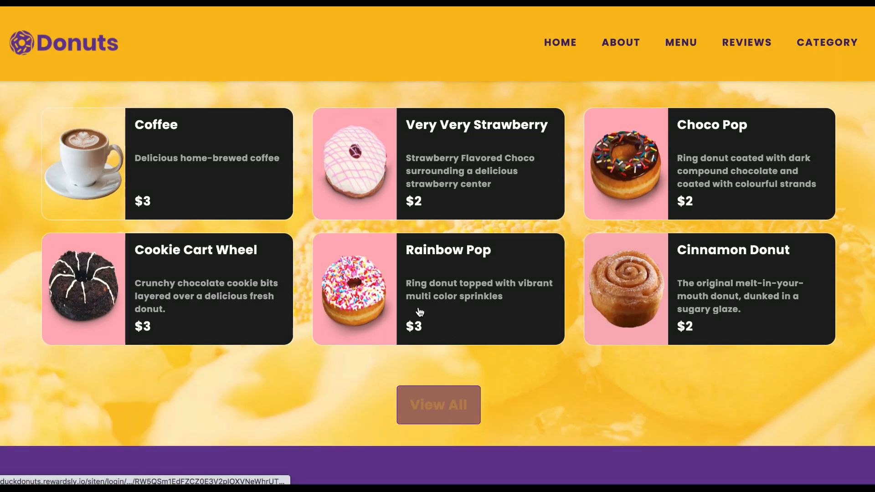
scroll(437, 410, down, 8)
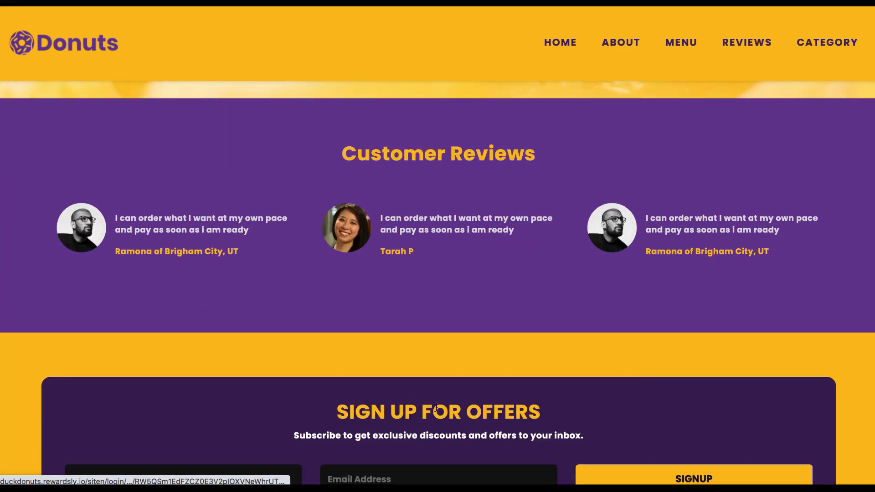
scroll(560, 377, down, 5)
scroll(514, 369, down, 6)
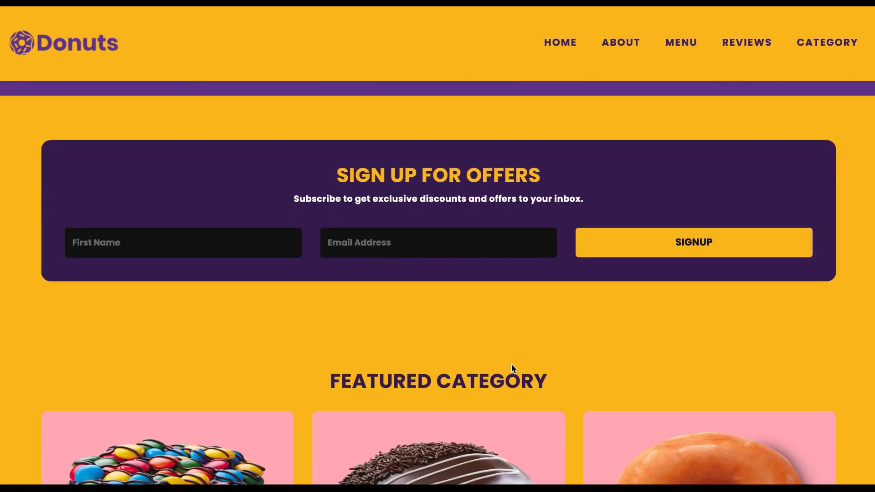
scroll(542, 313, down, 6)
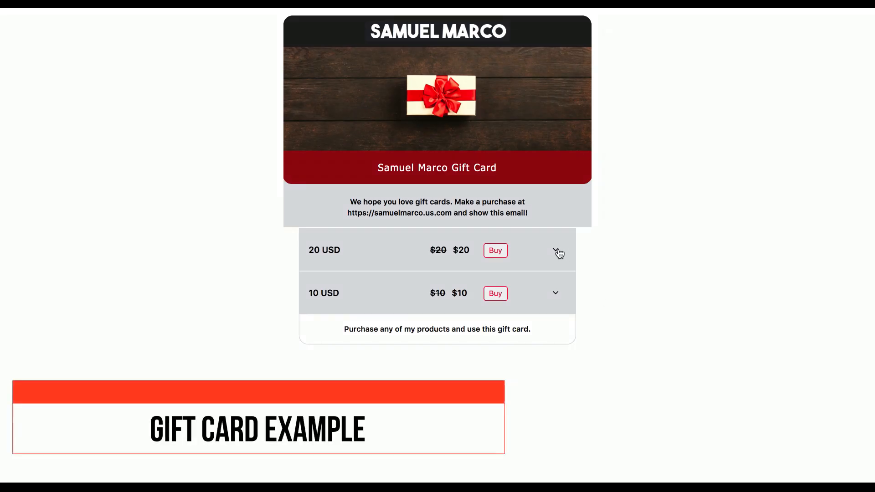
click(557, 250)
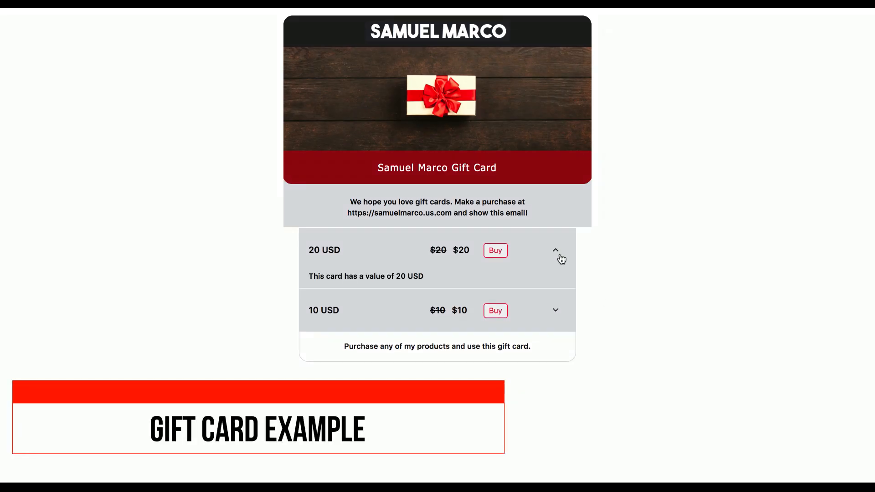
click(559, 311)
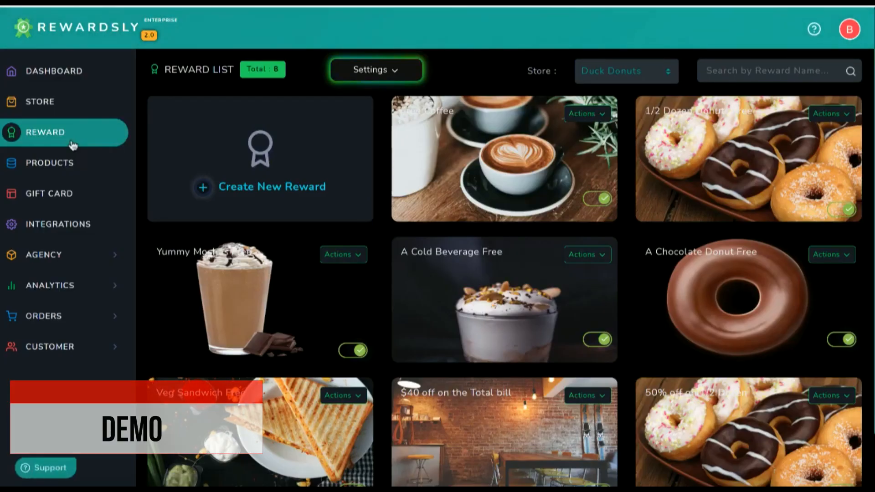
click(42, 100)
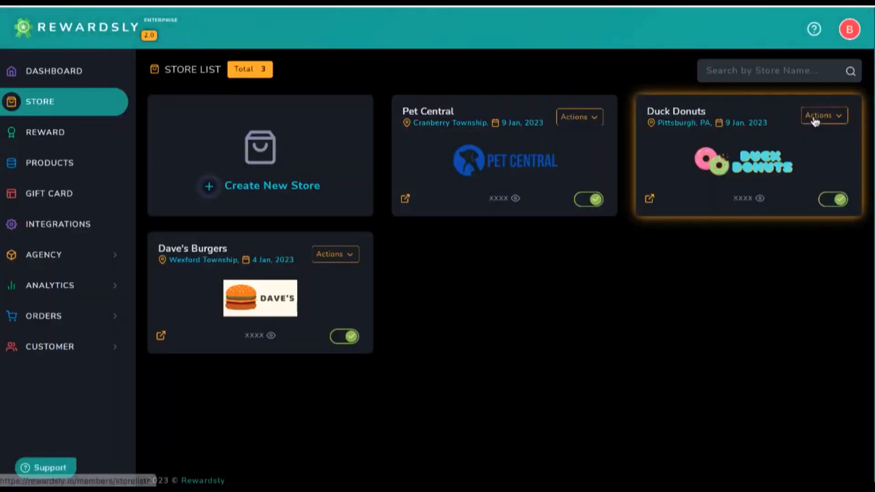
click(816, 117)
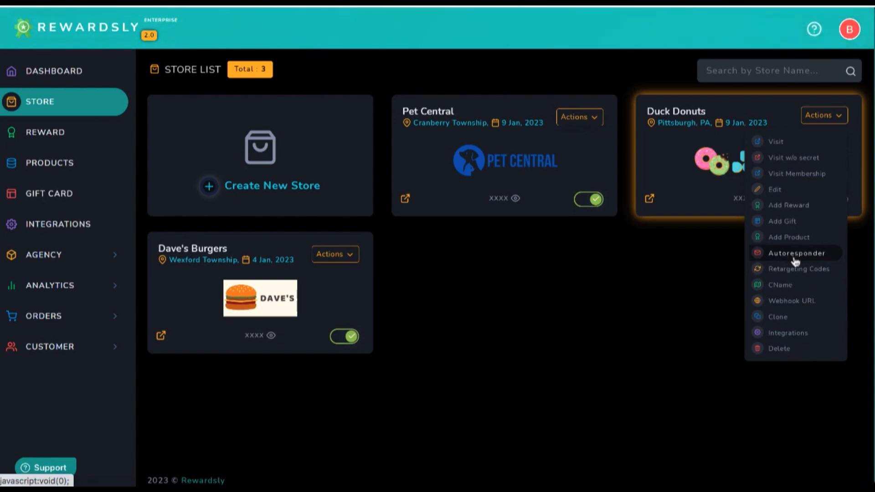
click(787, 209)
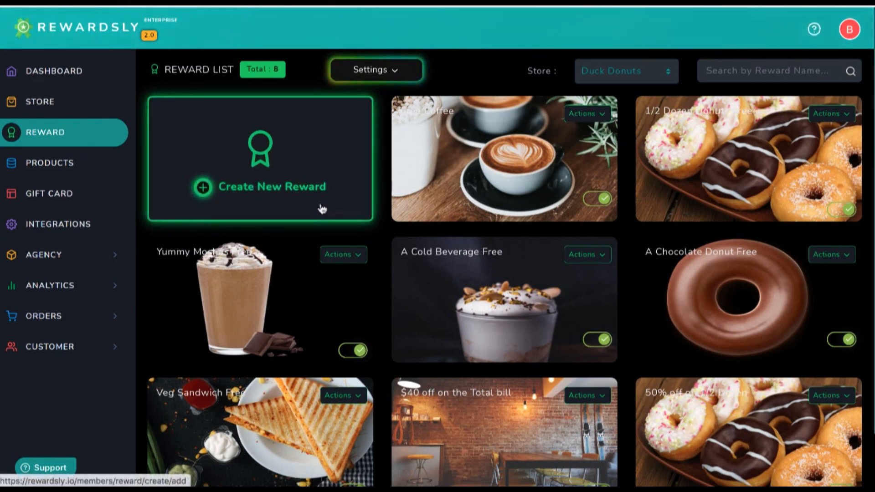
Keep Duck Donuts as the store, glance at the new-reward form, and return to the list
click(617, 69)
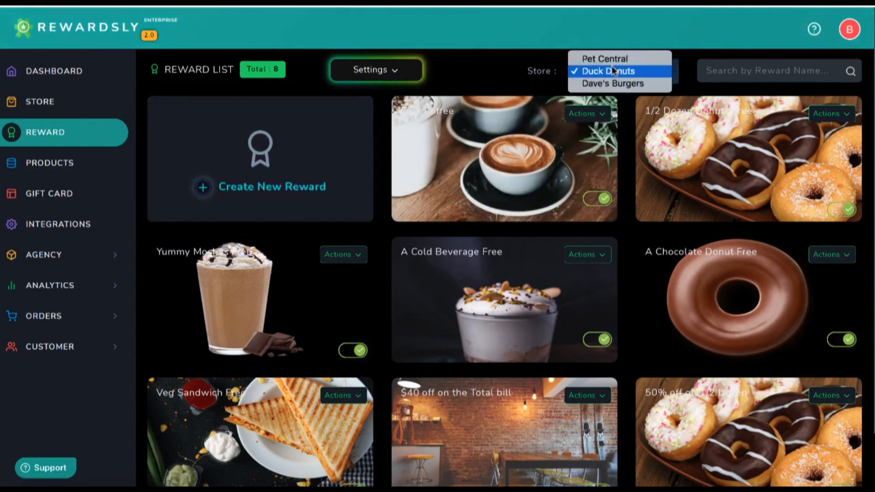
click(613, 71)
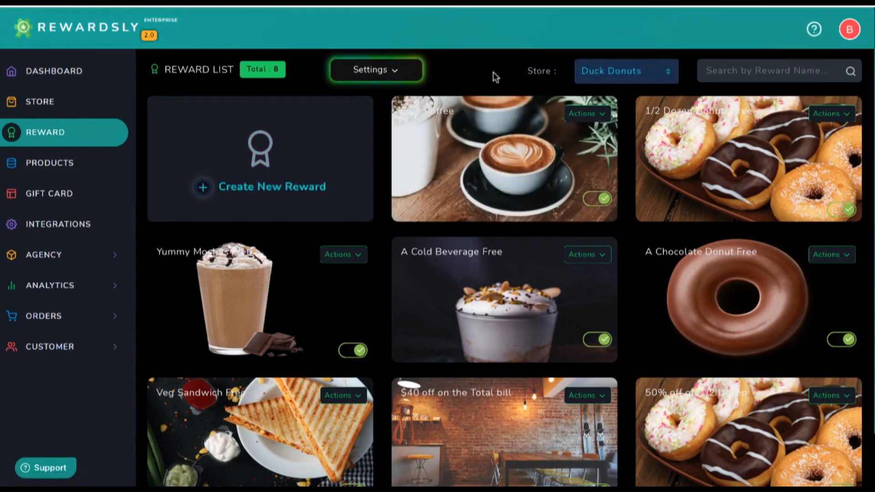
click(280, 190)
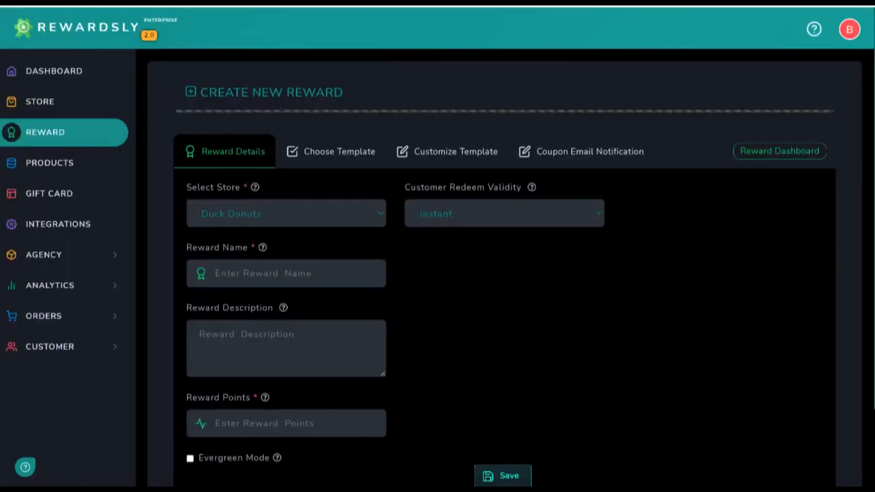
key(alt+Left)
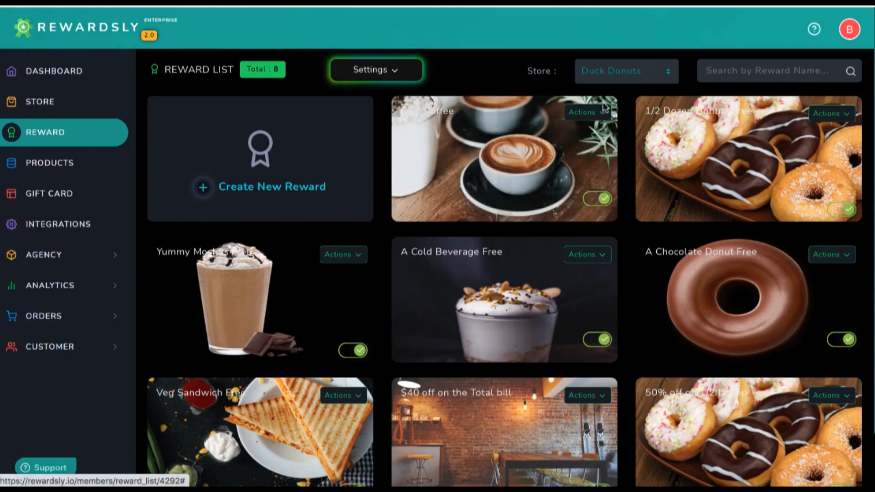
Open Free Coffee for editing and clear its 6-point Reward Points value
click(597, 117)
click(565, 133)
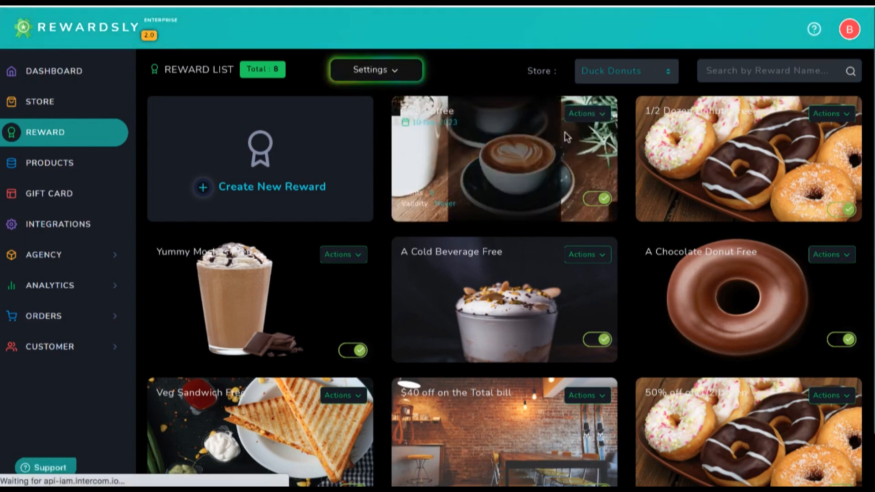
scroll(481, 307, down, 1)
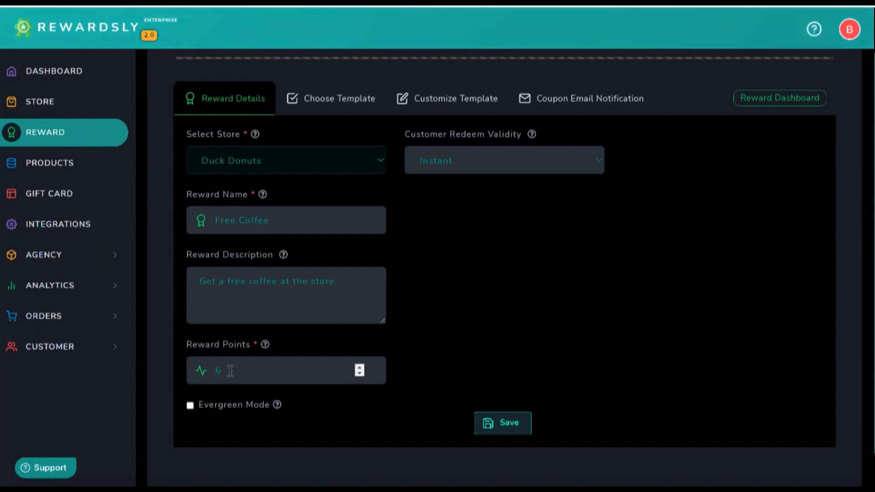
double_click(213, 370)
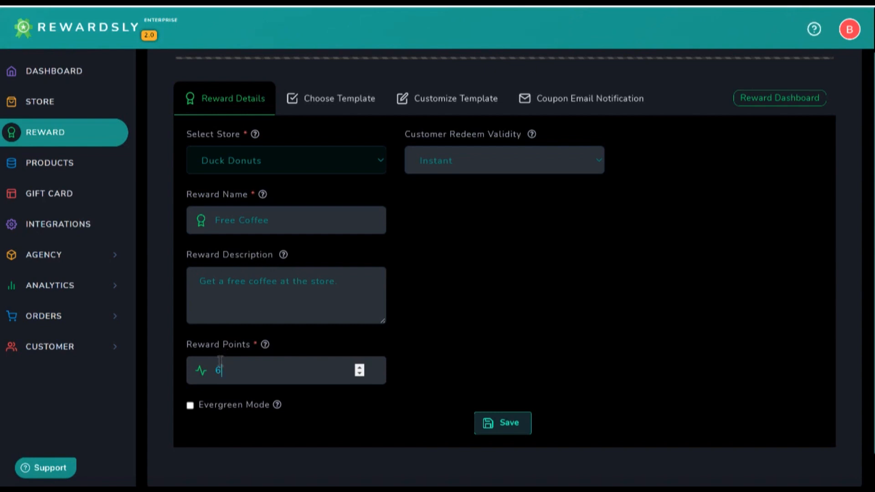
key(BackSpace)
click(253, 362)
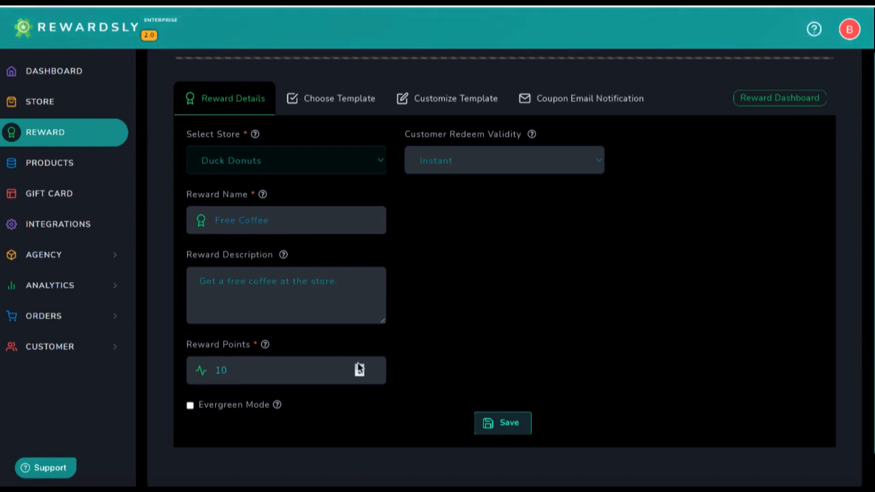
Keep Free Coffee's customer redeem validity at Instant and proceed to template selection
click(423, 171)
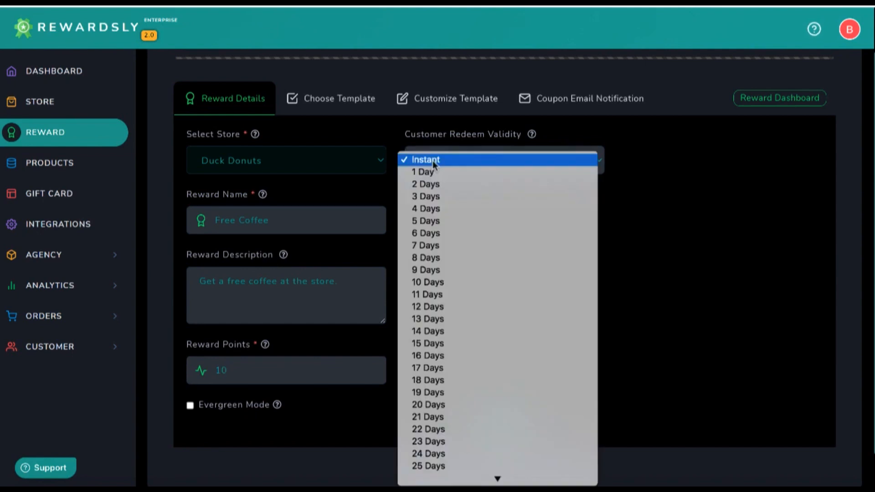
click(456, 156)
click(455, 154)
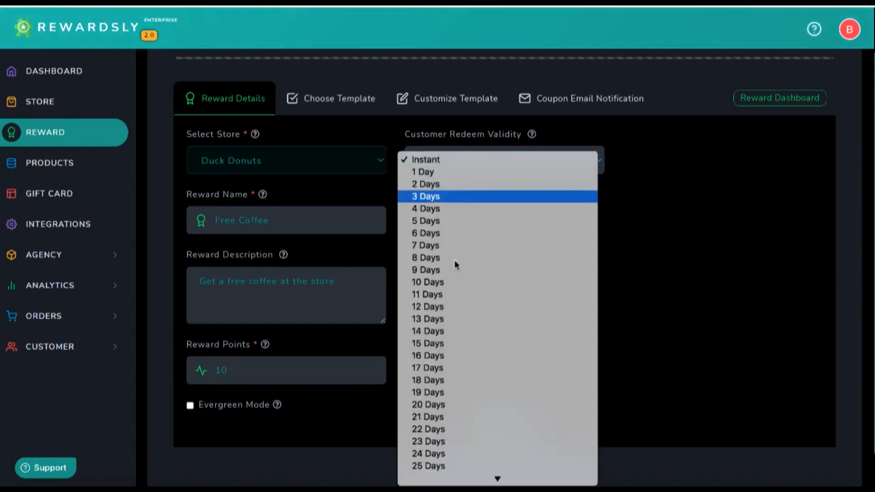
click(701, 311)
click(327, 98)
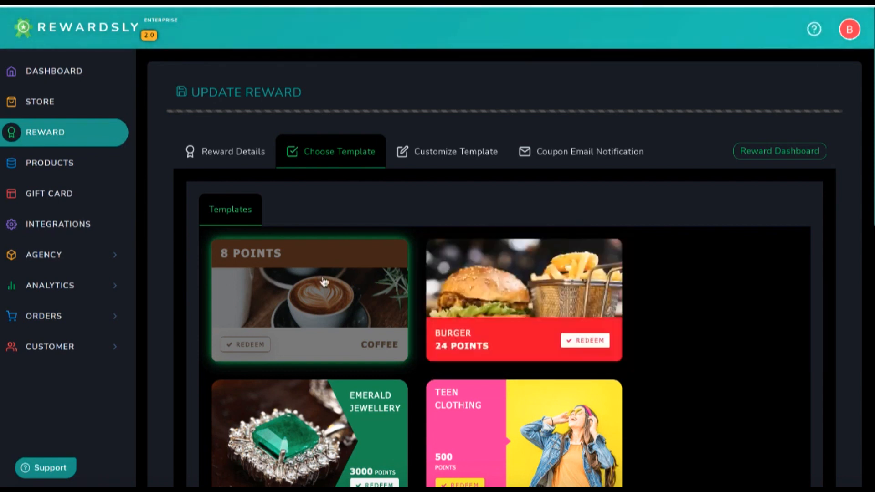
Open template customisation and browse the image library without changing the reward image
click(437, 155)
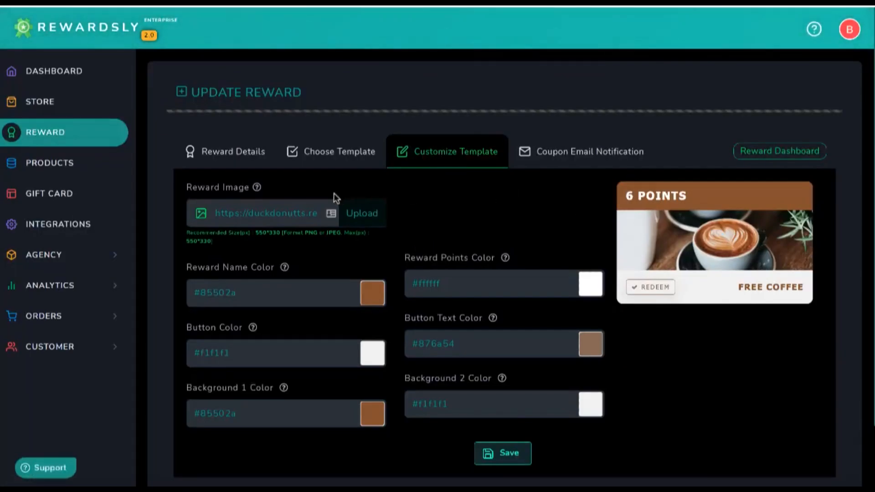
click(354, 211)
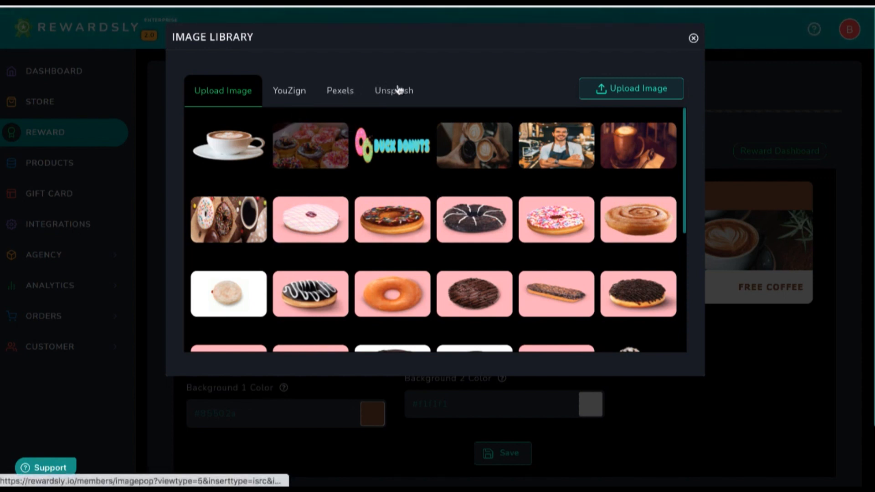
click(692, 39)
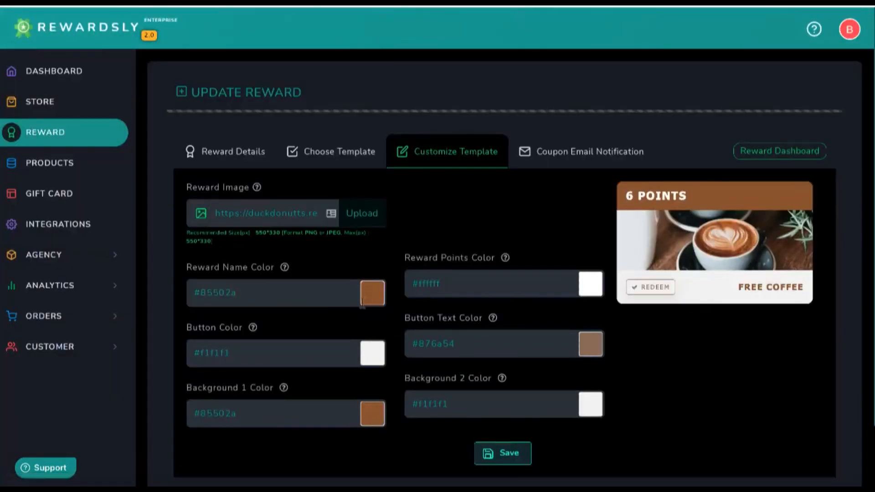
Set the Free Coffee reward name colour to #a16b42
click(363, 301)
click(318, 334)
mouse_move(318, 334)
mouse_down()
mouse_move(326, 381)
mouse_move(325, 321)
mouse_move(334, 342)
mouse_up()
click(464, 207)
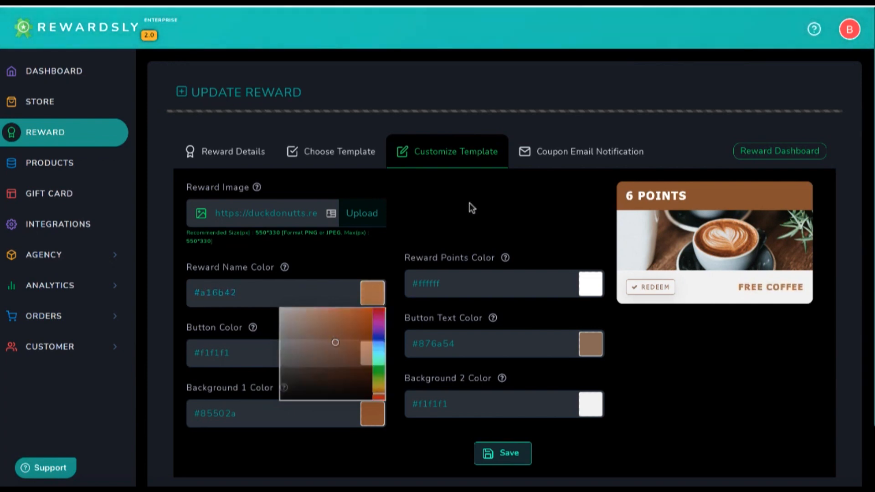
click(571, 156)
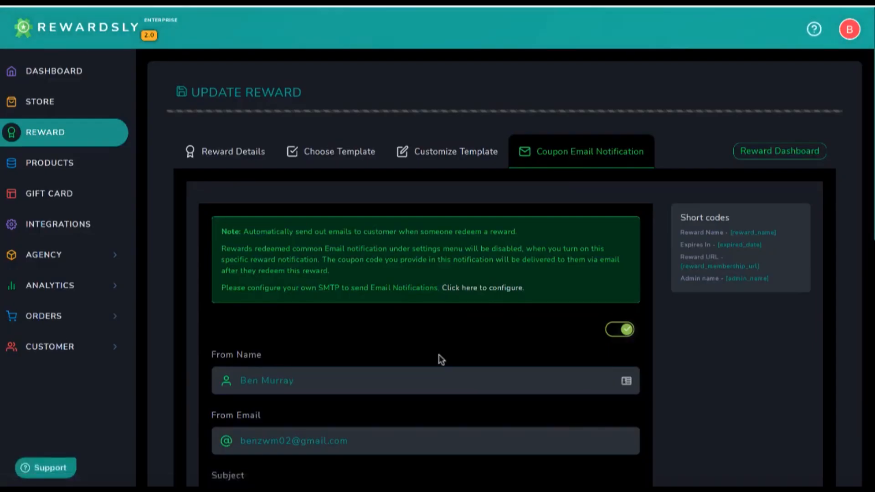
Read through the coupon email message and its short codes, from Expires In to [admin_name]
scroll(439, 354, down, 8)
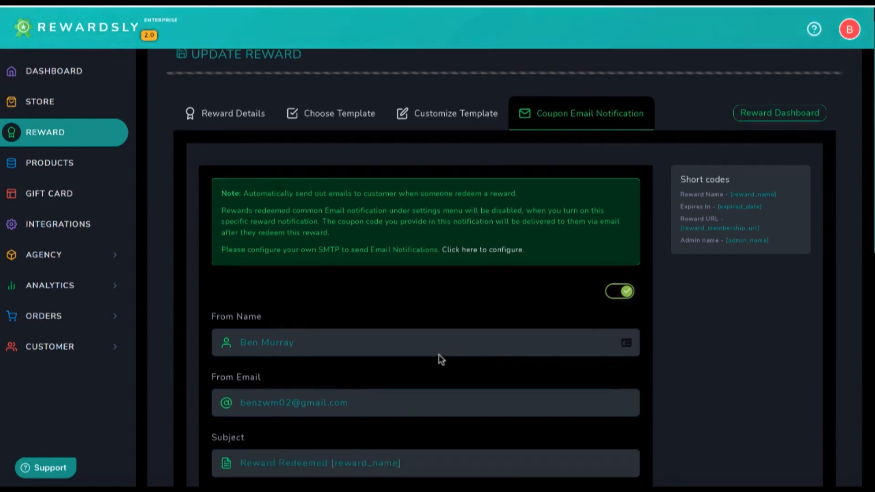
scroll(439, 355, down, 1)
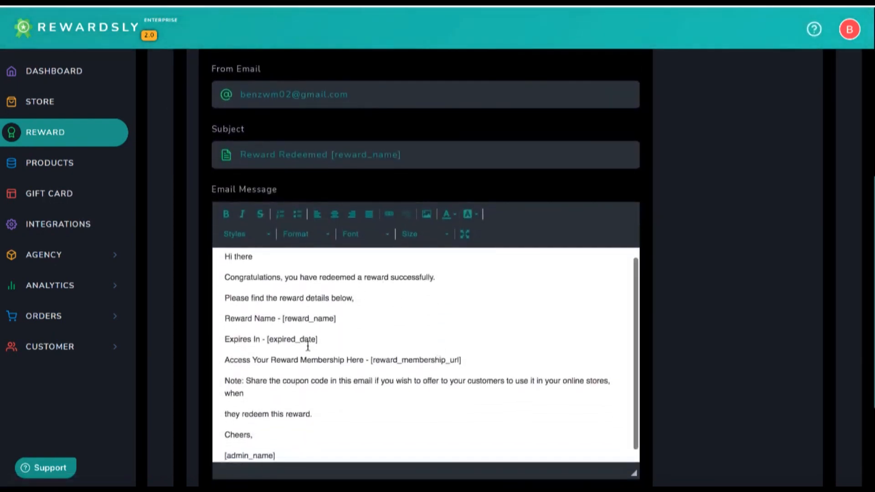
scroll(319, 365, up, 1)
scroll(196, 344, down, 1)
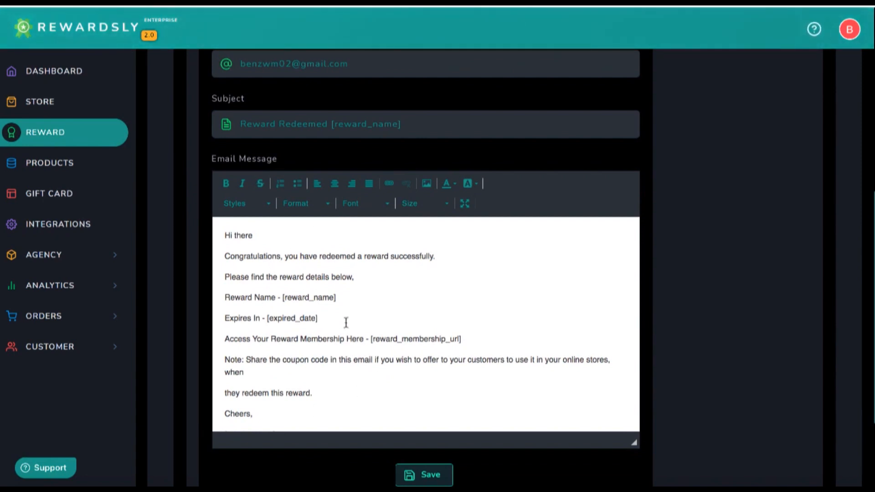
scroll(765, 275, up, 6)
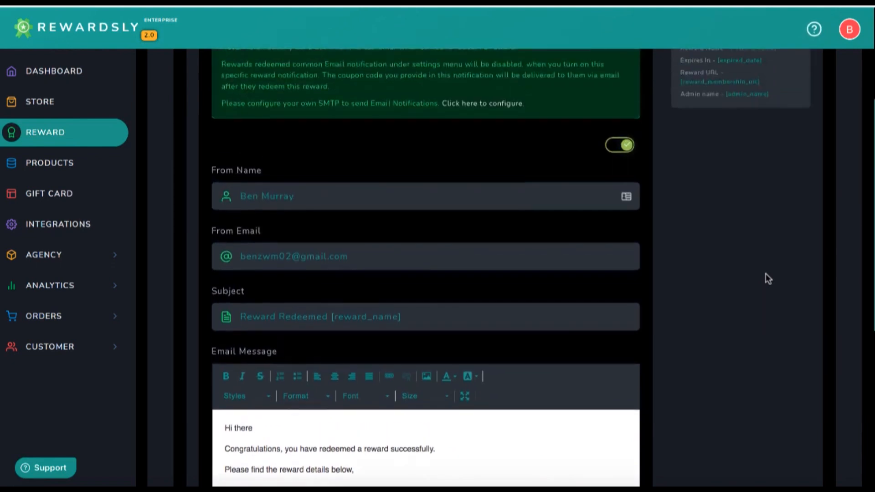
drag(771, 199, 684, 156)
click(682, 166)
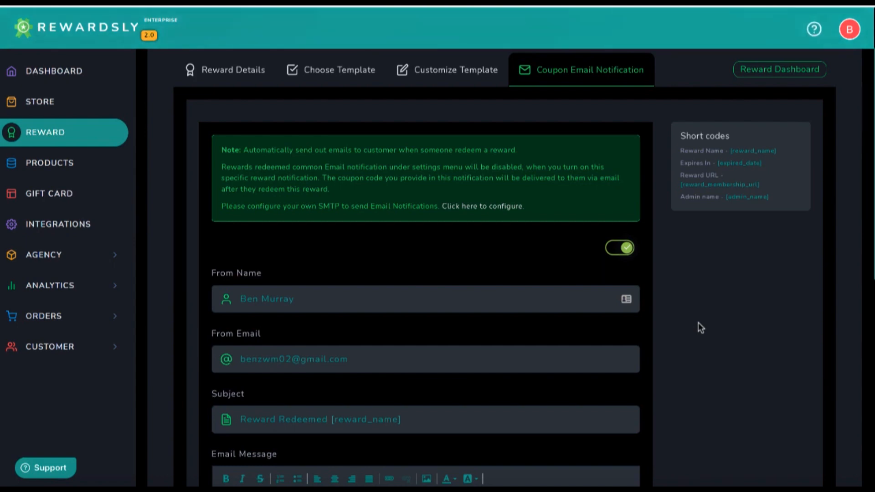
scroll(698, 323, up, 2)
click(46, 133)
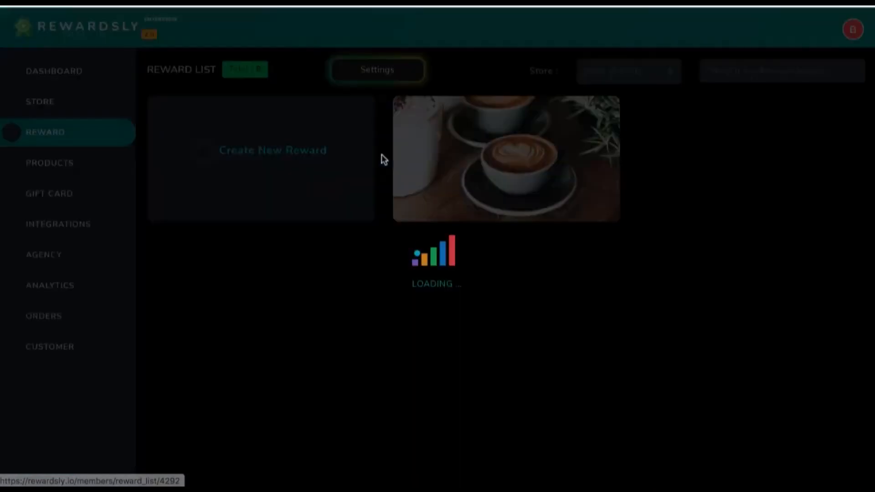
Open Settings > Set Points and edit the Duck Donuts points rule
click(373, 75)
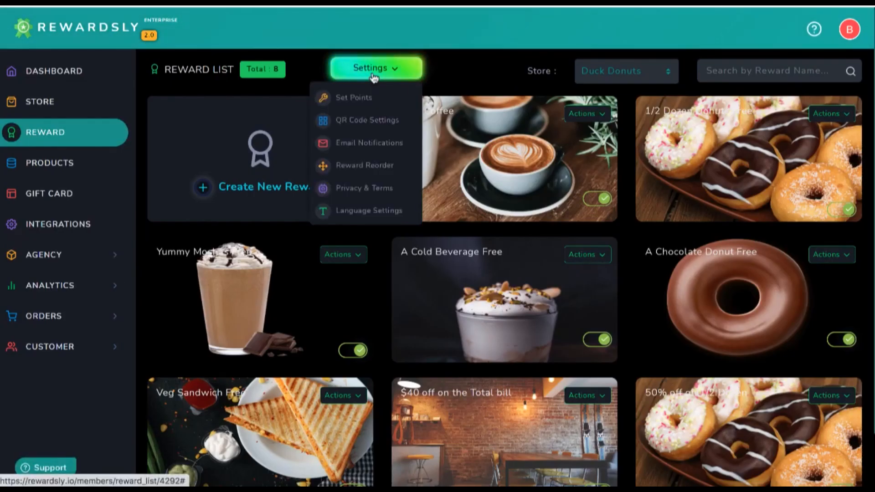
click(359, 99)
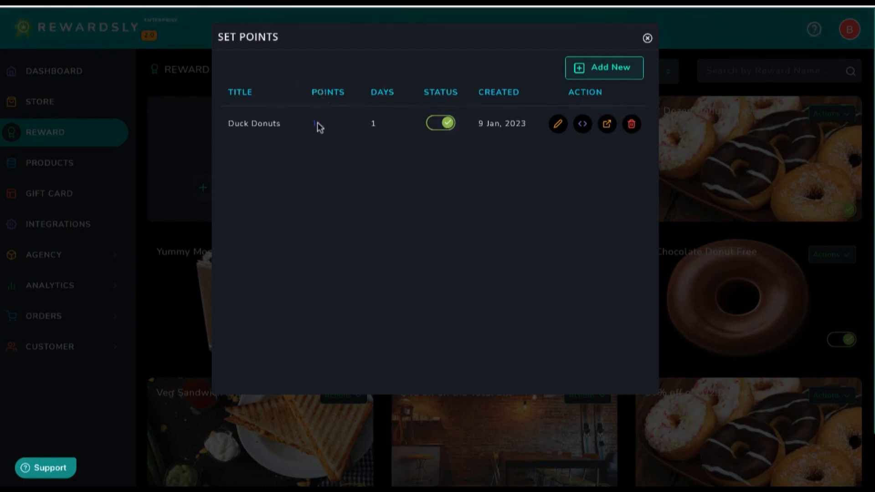
click(558, 125)
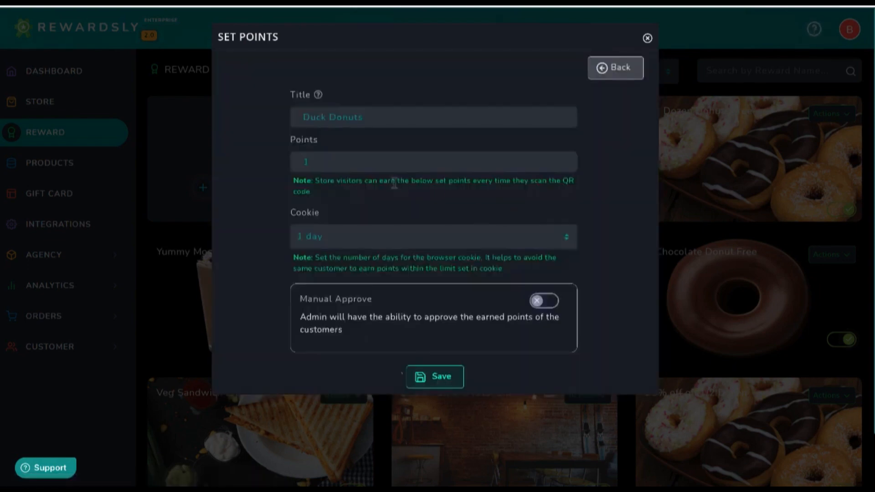
Try a 7-day cookie and manual approval, then revert to 1 day with approval off
click(340, 239)
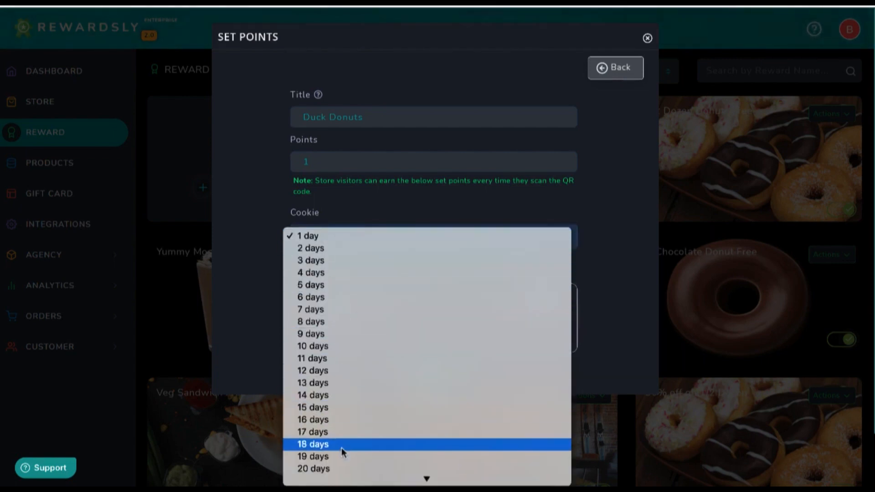
click(330, 310)
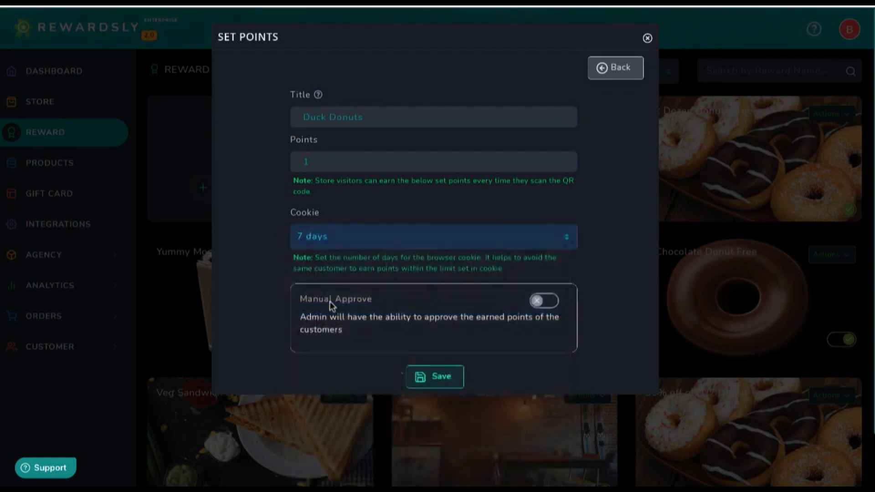
click(332, 242)
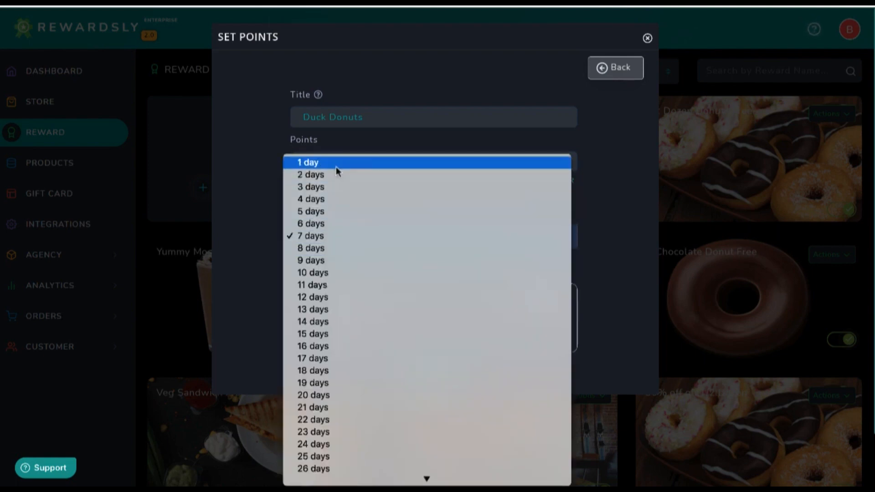
click(335, 166)
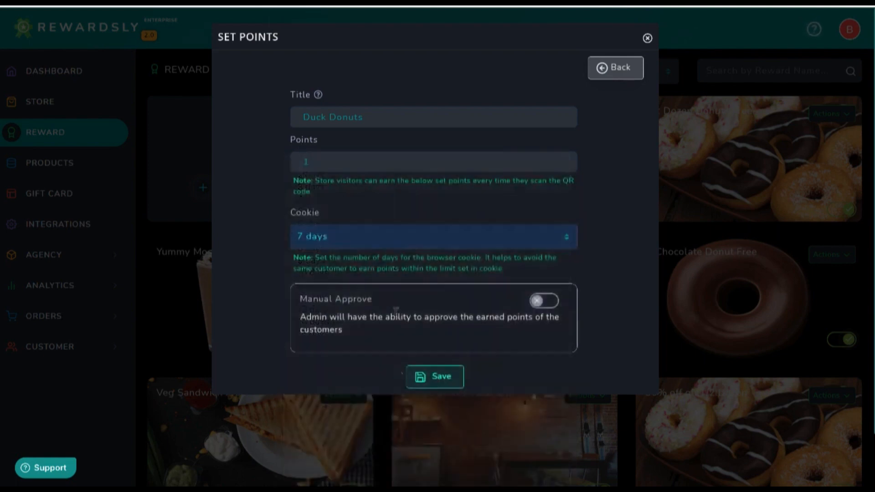
click(542, 304)
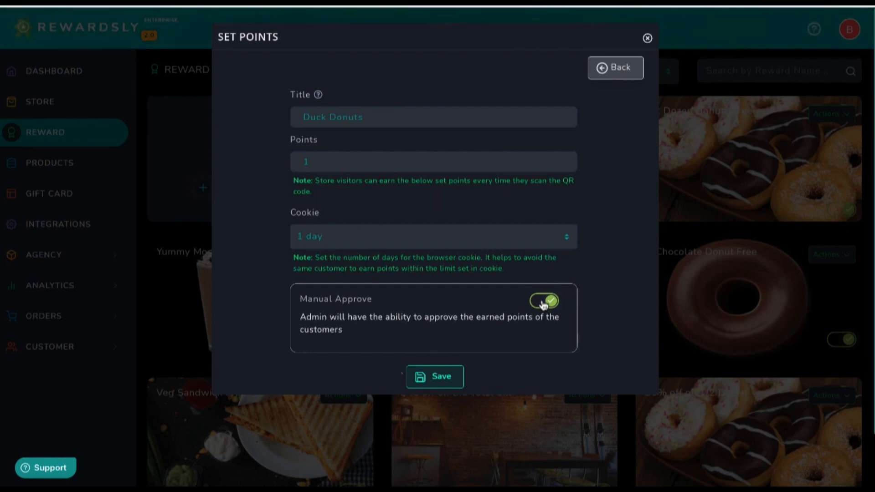
click(543, 303)
click(605, 72)
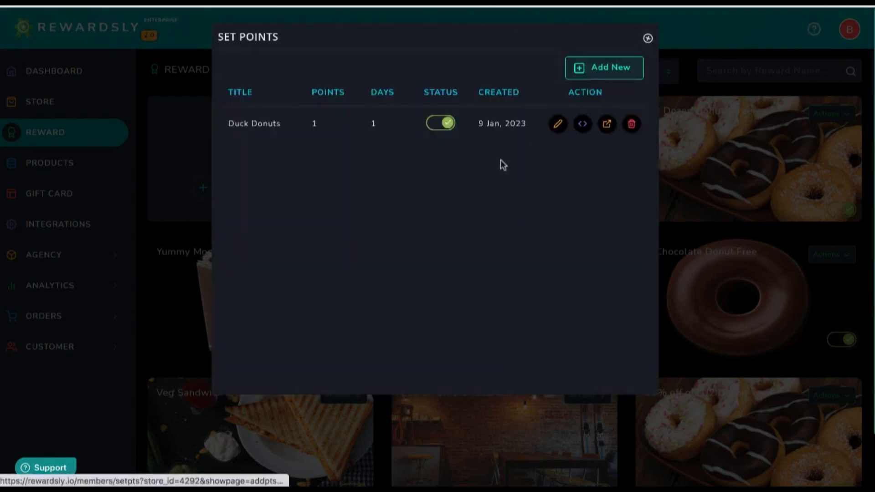
View the Duck Donuts rule's embed code, discard a draft new rule, and close Set Points
click(582, 124)
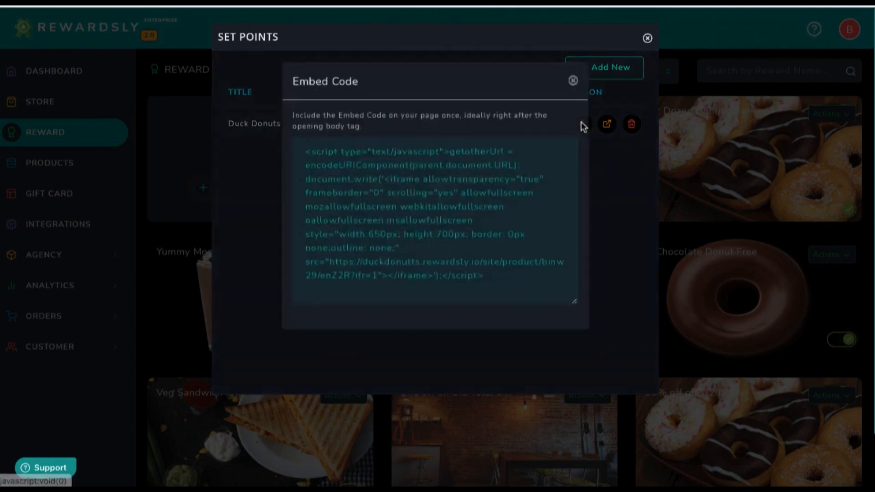
click(573, 86)
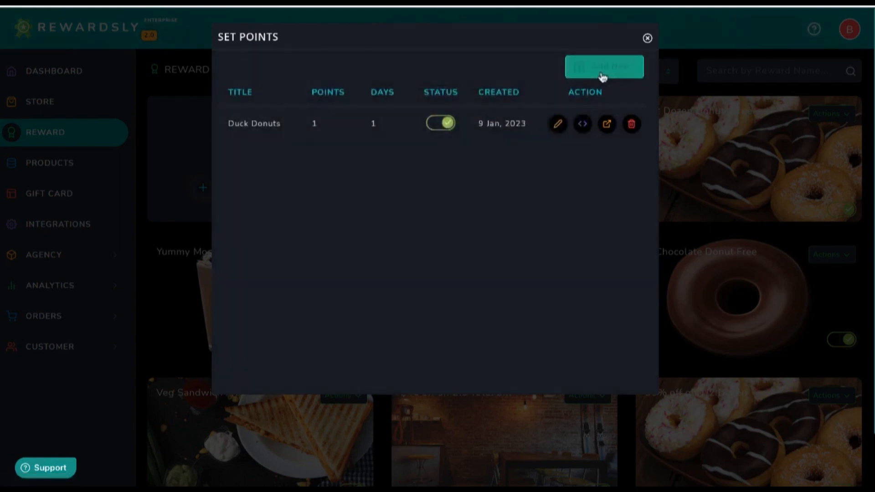
click(602, 77)
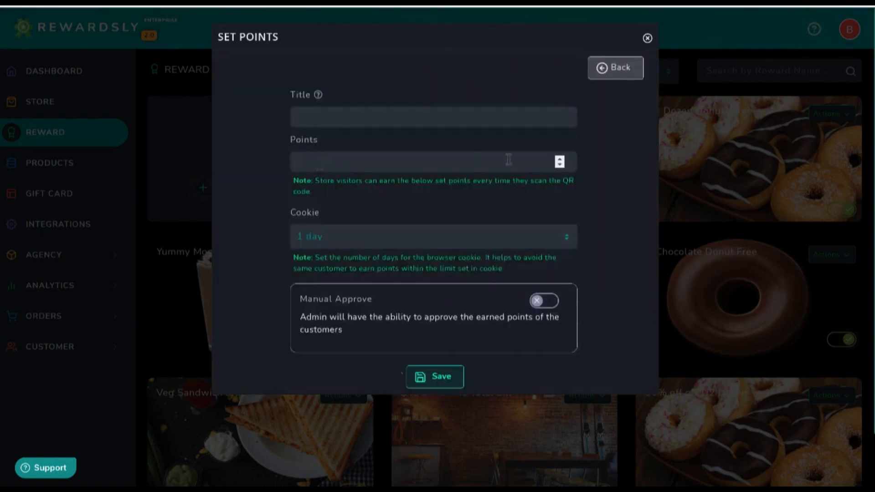
double_click(562, 158)
click(470, 242)
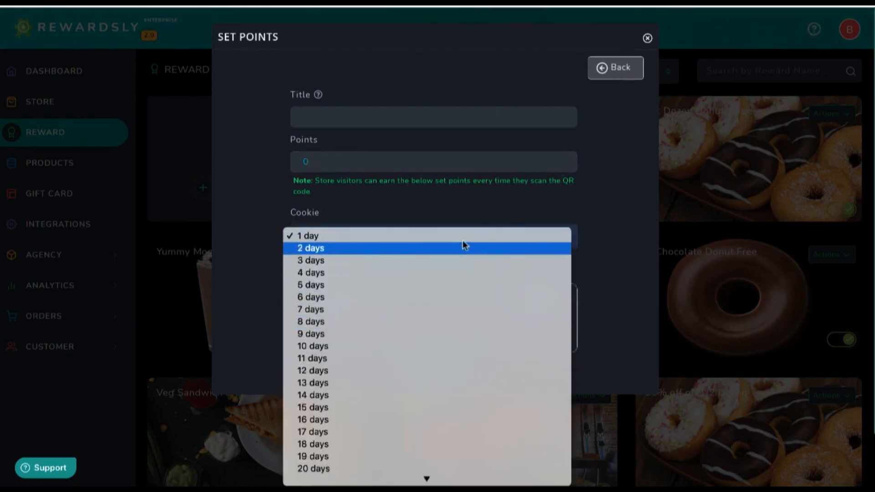
click(463, 236)
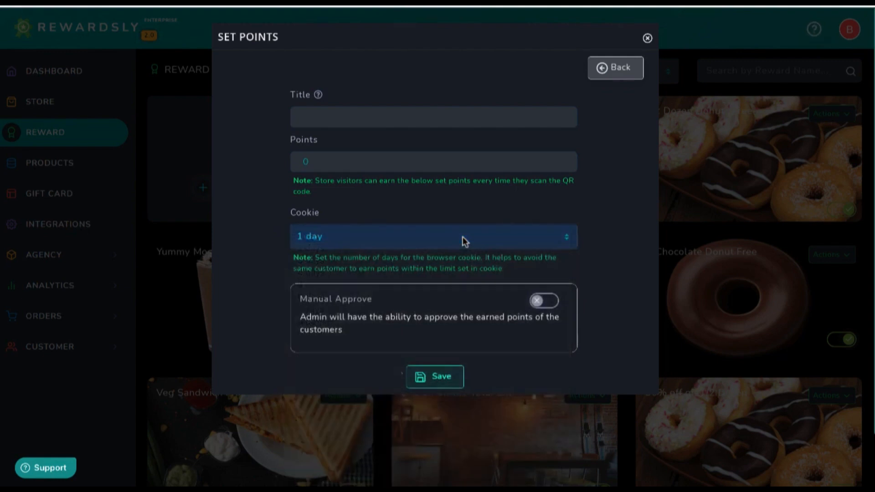
click(610, 67)
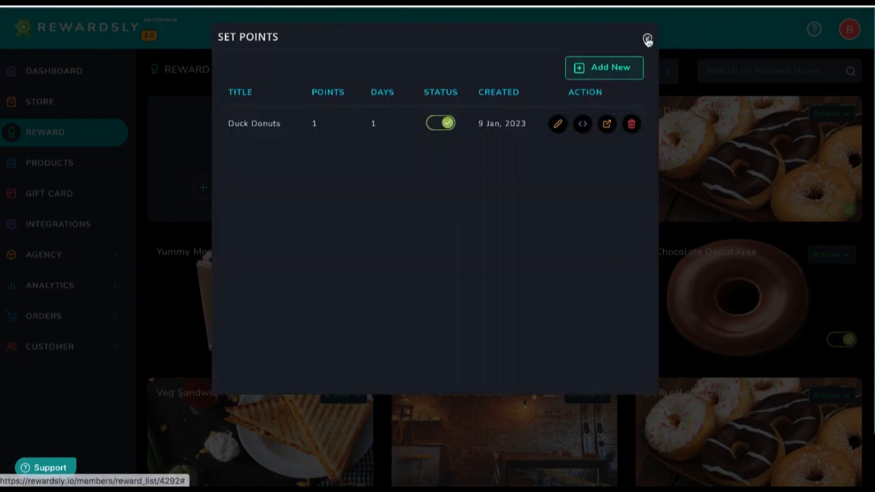
click(647, 38)
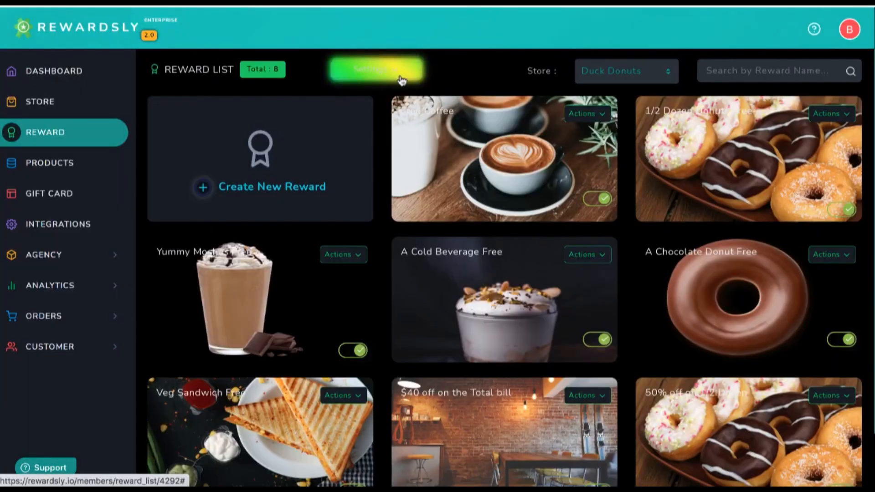
Open QR Code Page Settings and change the header background colour to #b839b6
click(400, 73)
click(367, 121)
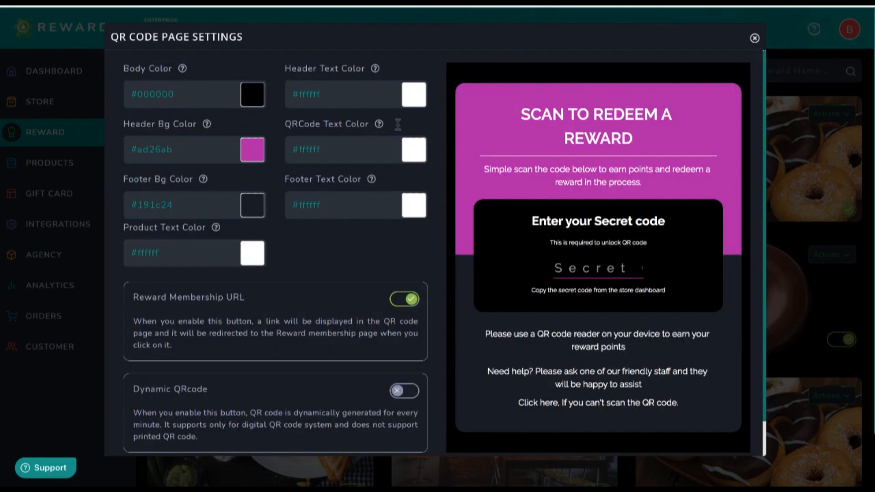
click(223, 148)
drag(205, 202, 223, 190)
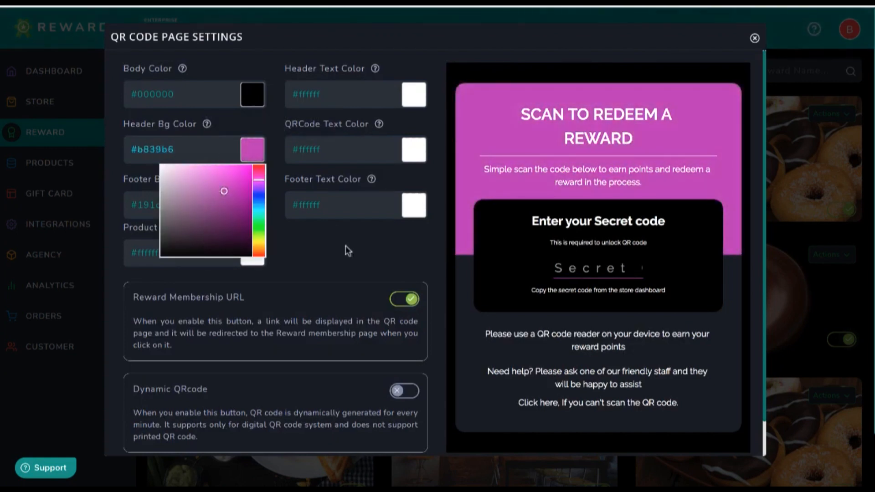
click(345, 263)
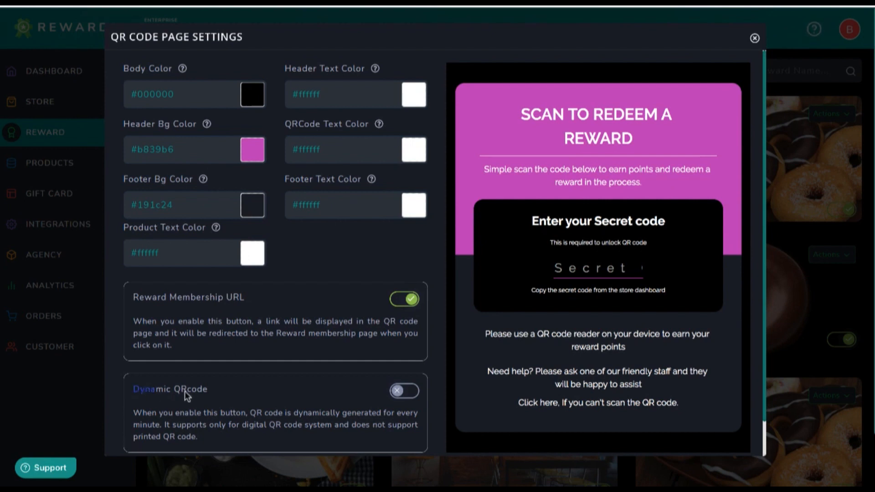
Leave the dynamic QR code off, hide the reward membership link, and close the settings
scroll(214, 393, down, 1)
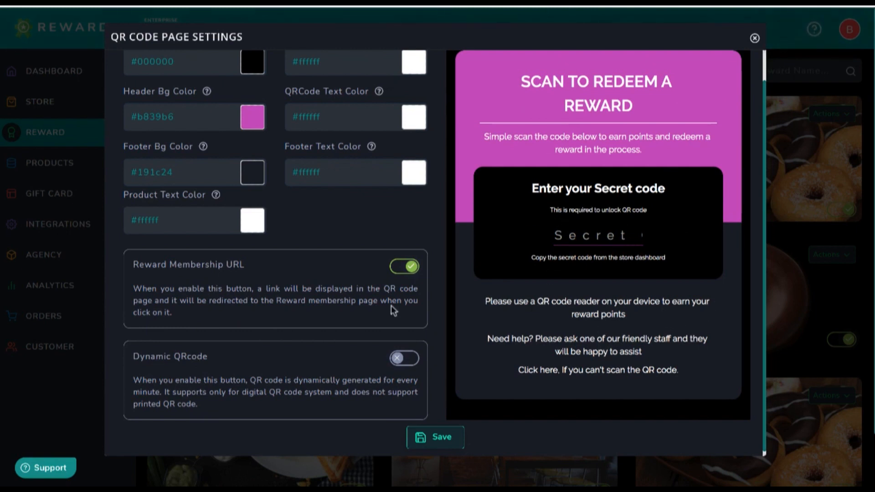
click(404, 359)
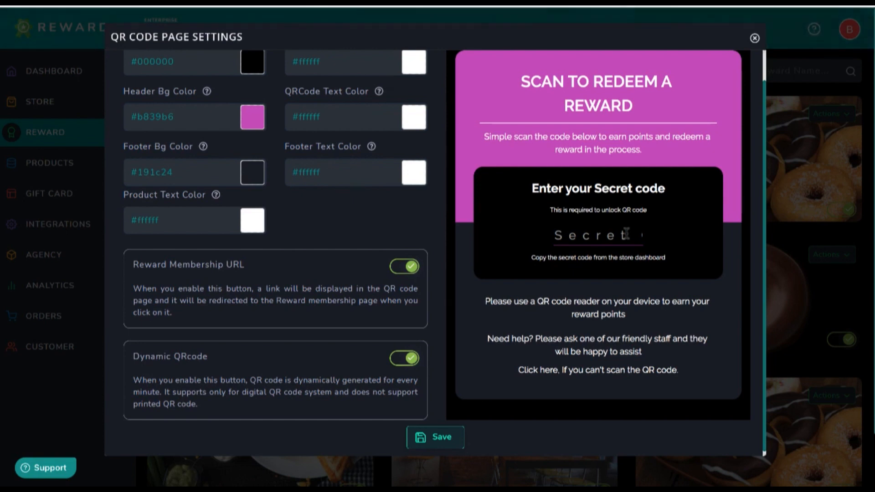
click(409, 360)
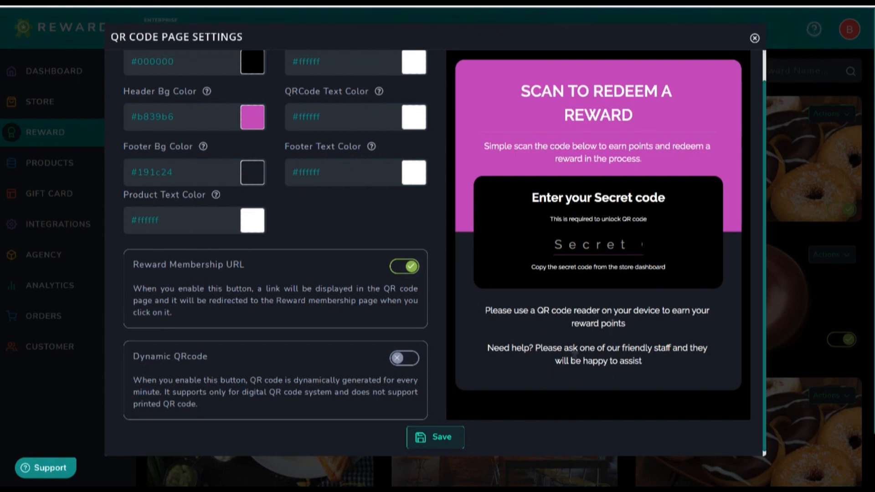
click(404, 270)
click(754, 37)
click(365, 72)
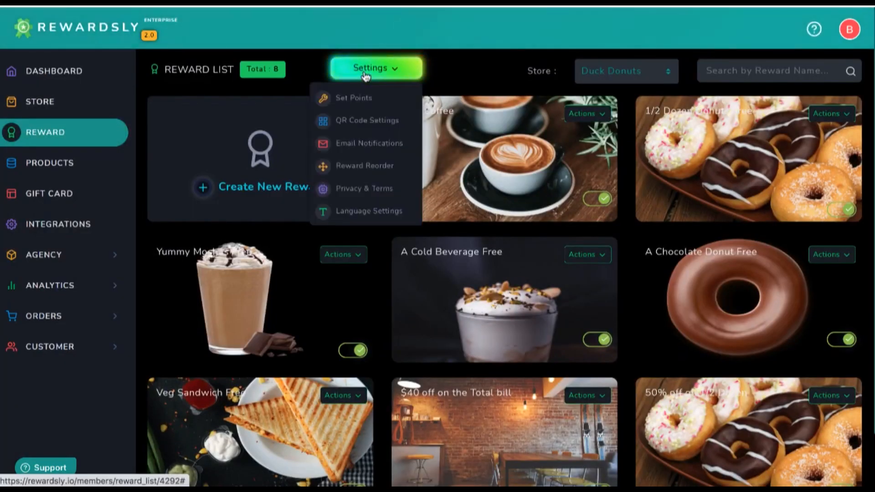
click(363, 149)
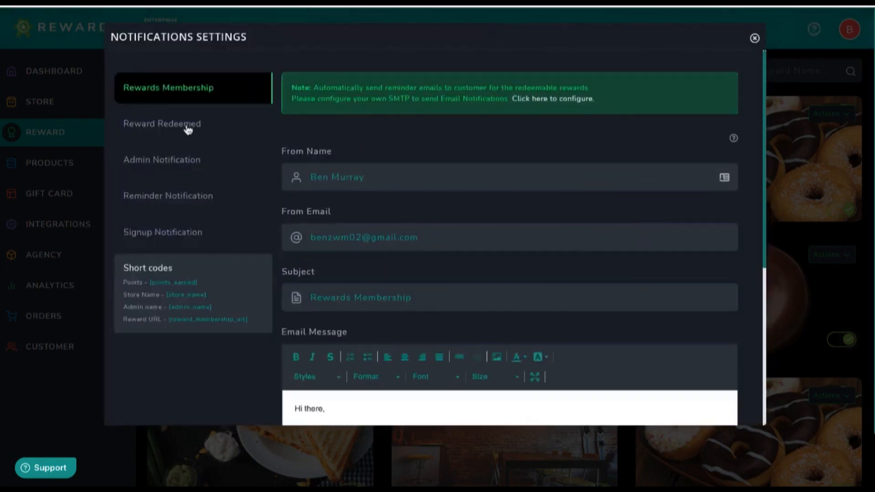
click(166, 233)
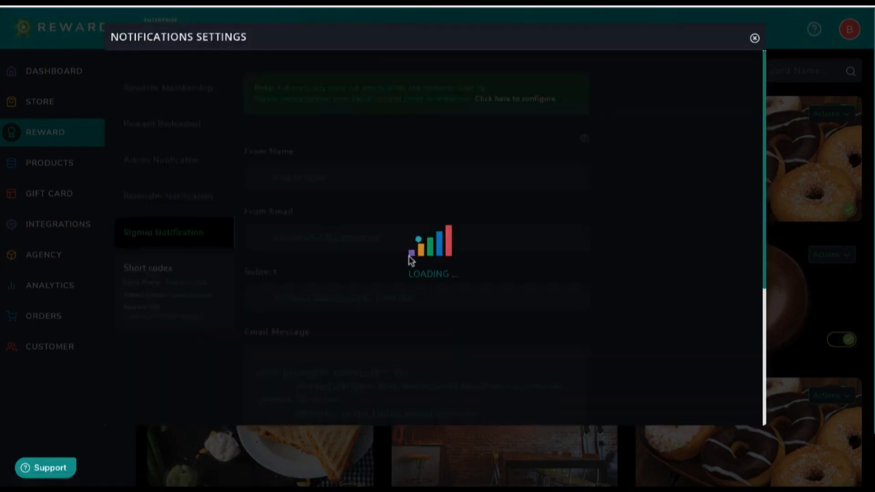
scroll(424, 342, down, 6)
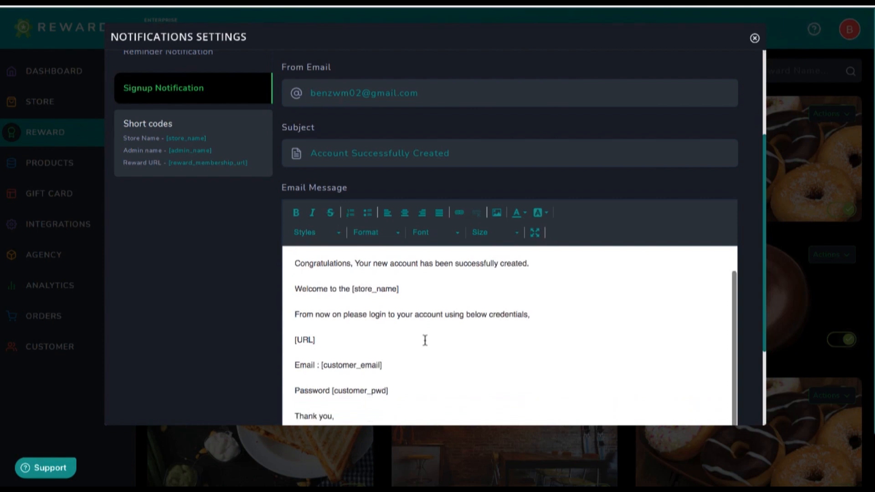
scroll(425, 340, down, 2)
scroll(425, 282, up, 5)
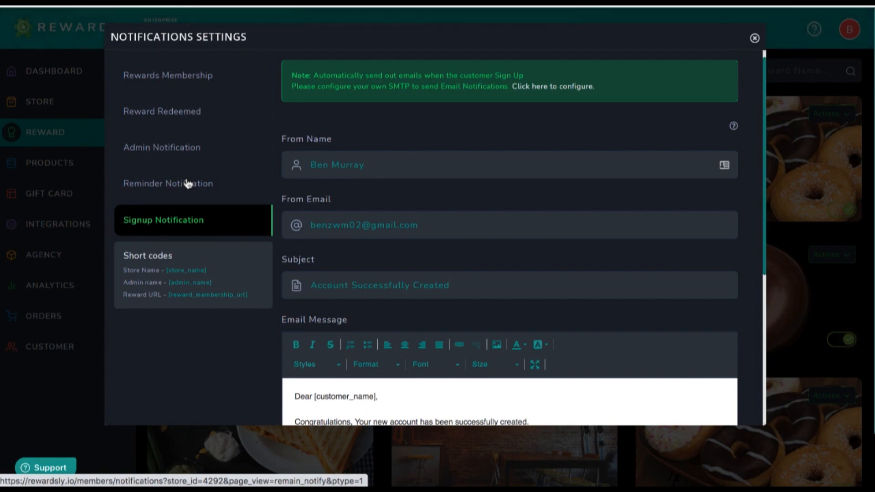
click(188, 184)
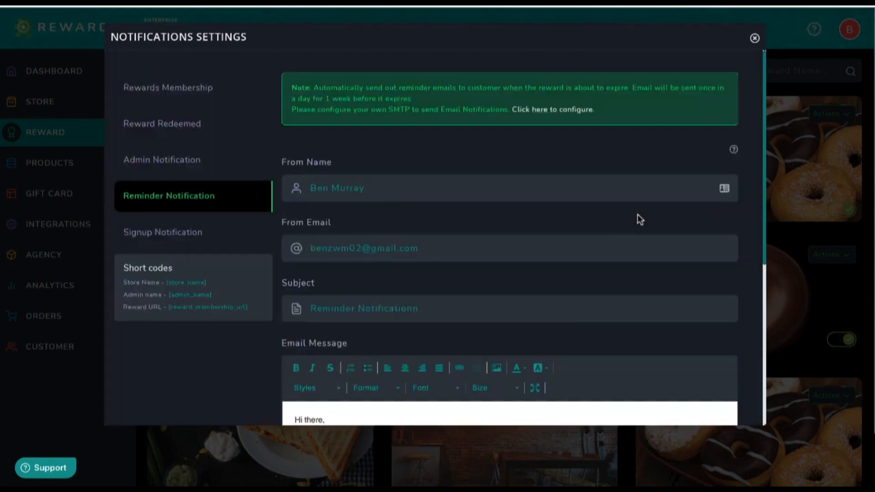
scroll(570, 256, down, 6)
scroll(570, 256, up, 2)
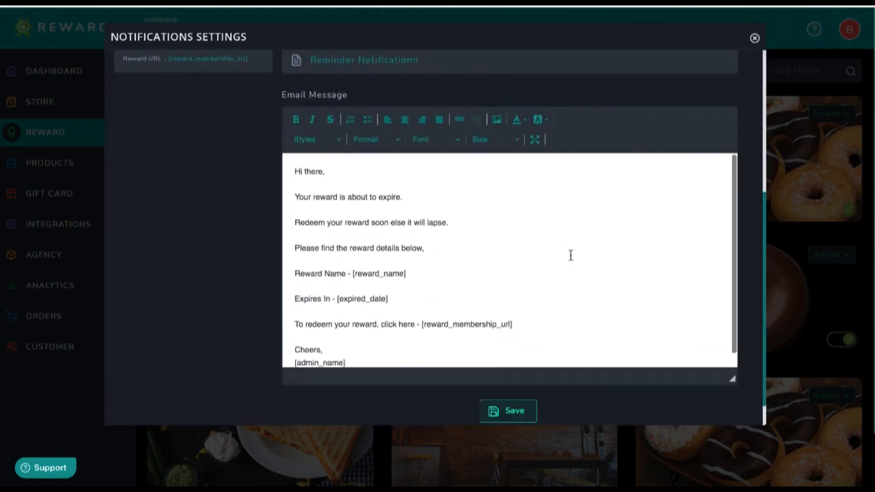
scroll(561, 149, up, 4)
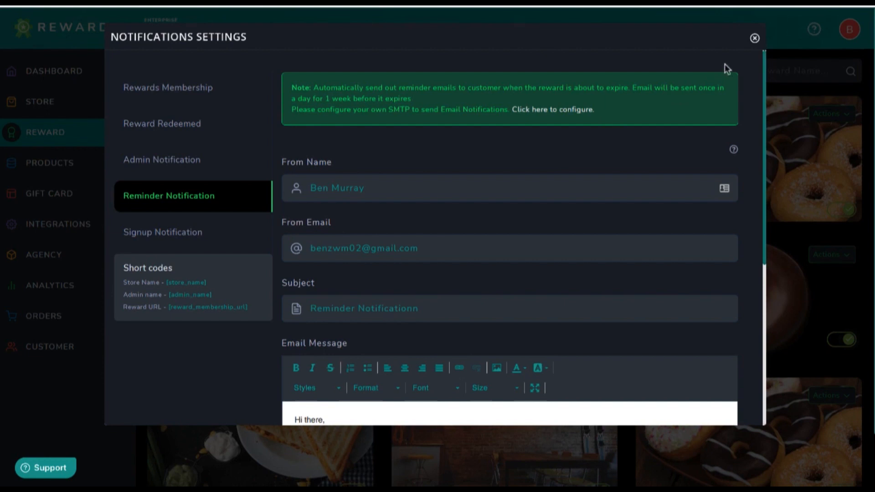
click(755, 38)
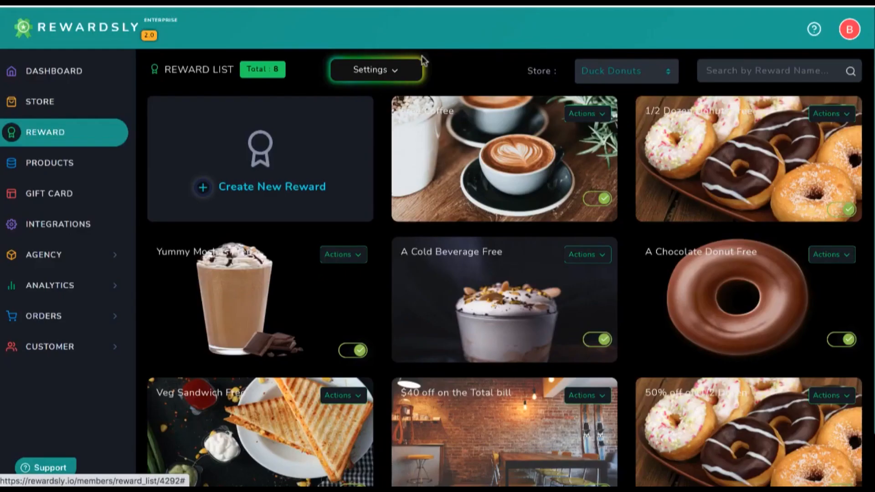
click(392, 75)
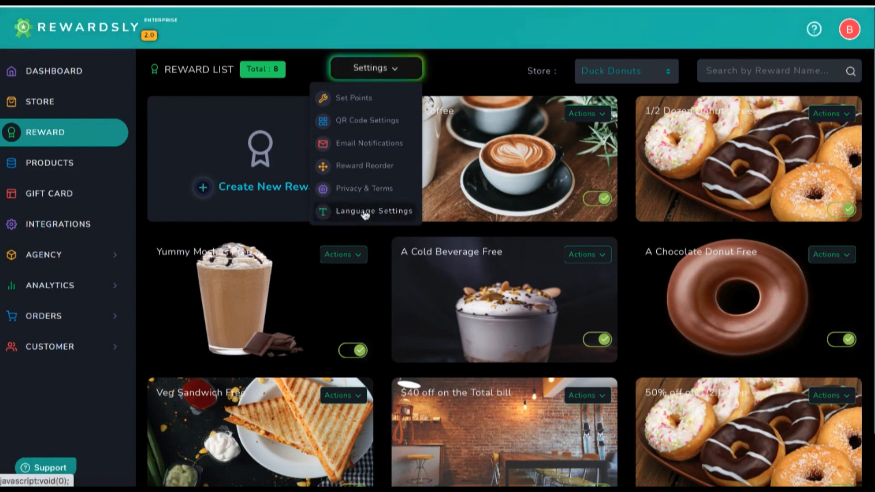
Dismiss the Settings menu and switch to the Duck Donuts gift card list
click(473, 63)
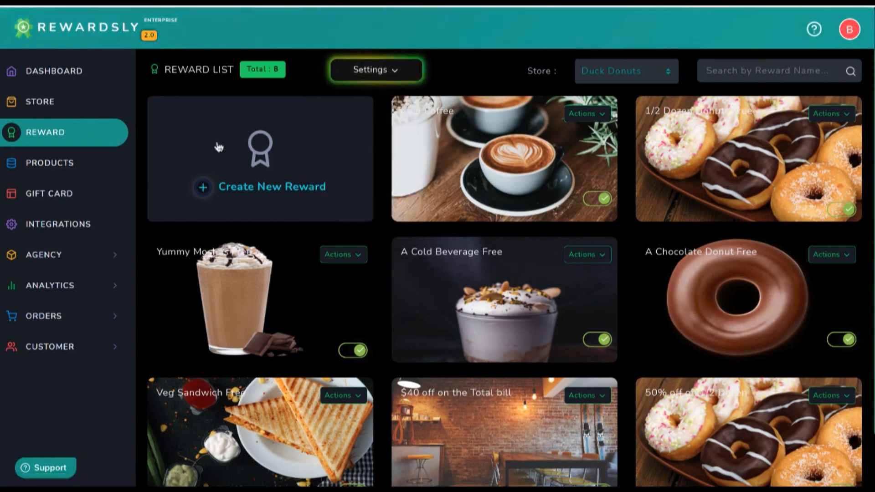
click(76, 204)
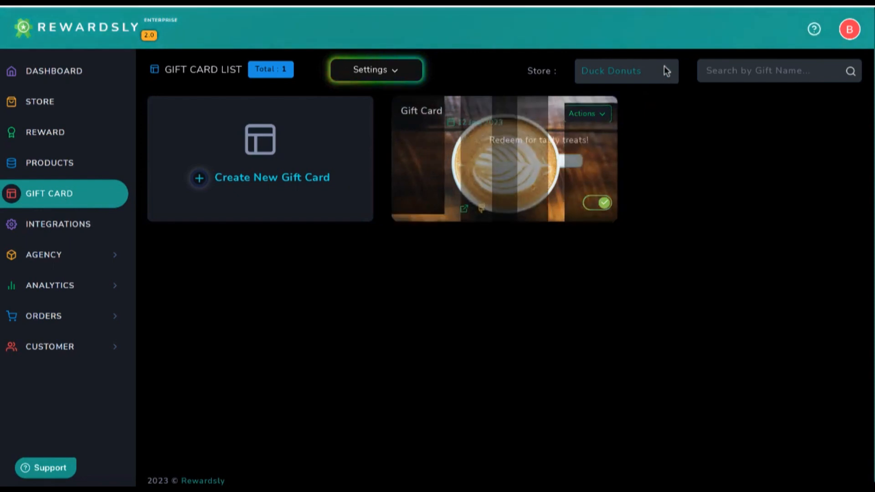
Keep Duck Donuts as the store, edit its USD paid gift card, and reach template selection
click(653, 71)
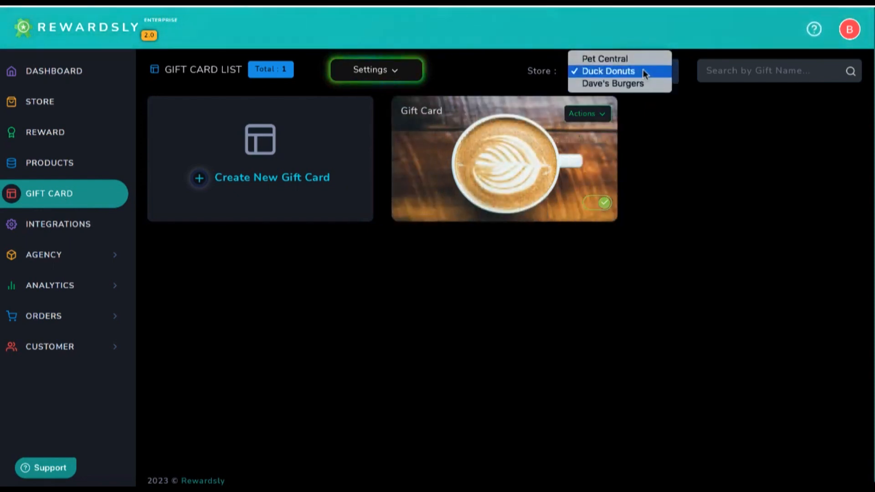
click(643, 70)
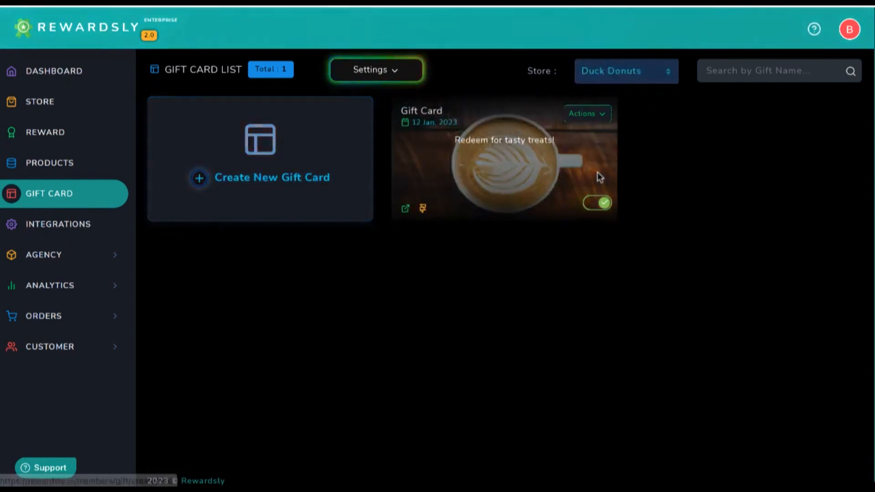
click(593, 112)
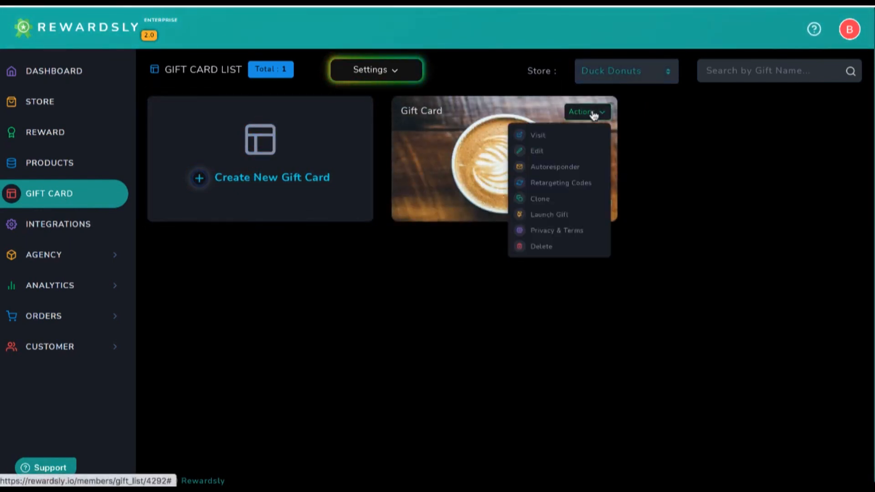
click(538, 150)
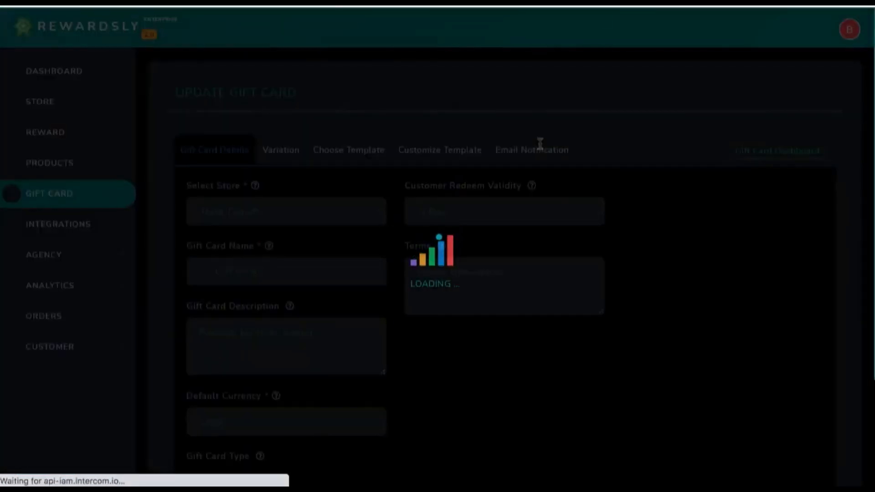
scroll(485, 347, down, 2)
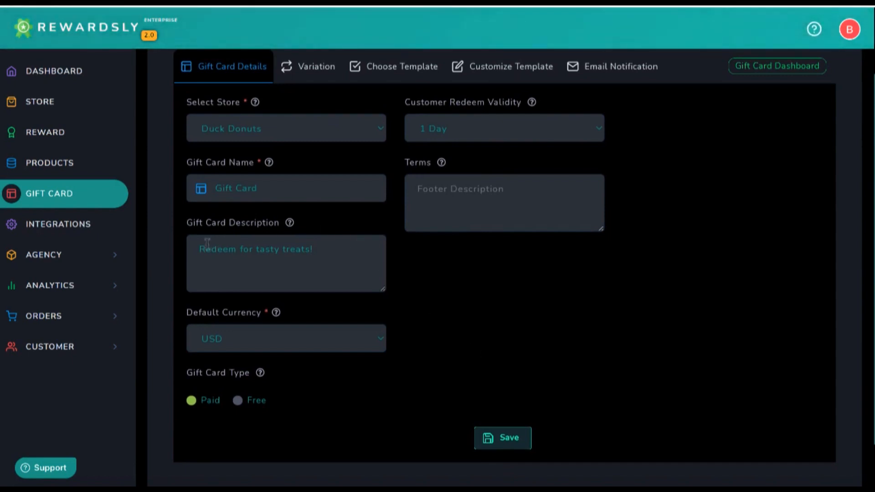
scroll(299, 145, up, 1)
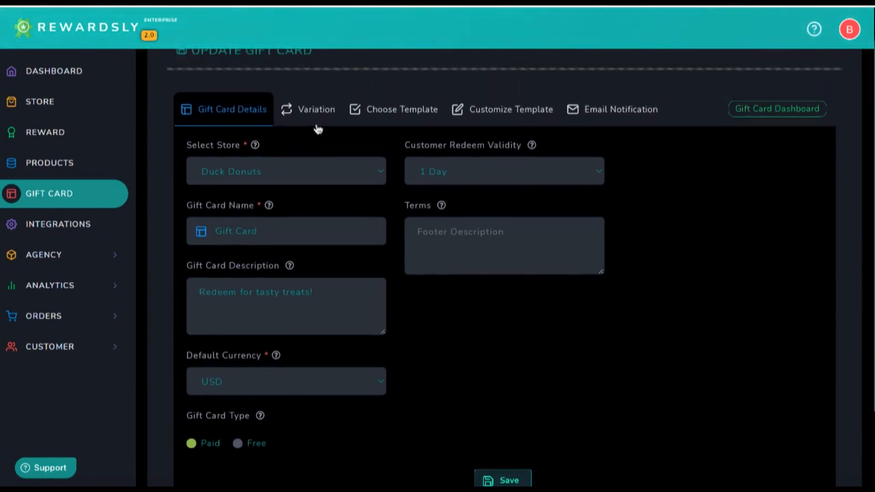
click(321, 119)
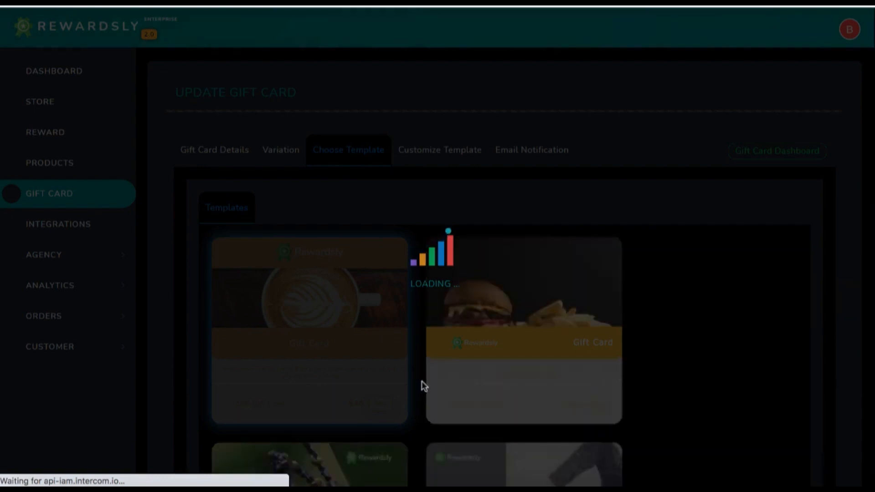
View the gift card's template colours and live preview, then its email notification settings
scroll(422, 382, down, 5)
scroll(422, 378, up, 3)
scroll(422, 376, up, 2)
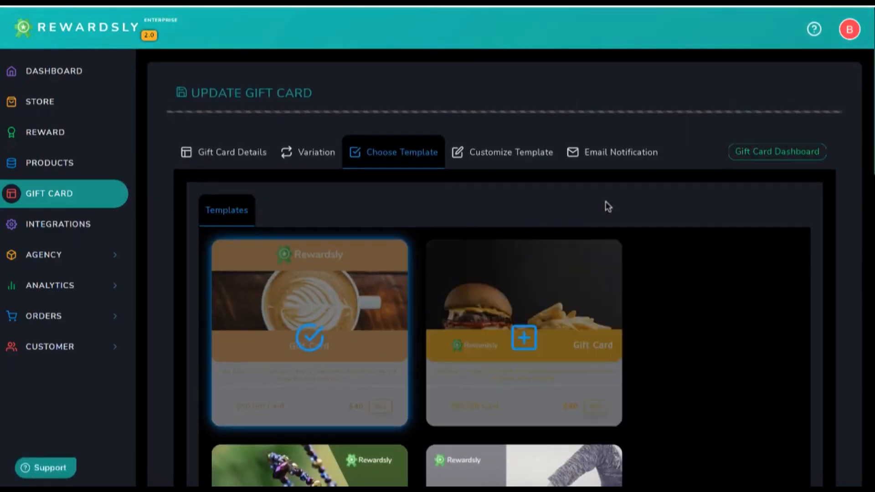
click(533, 165)
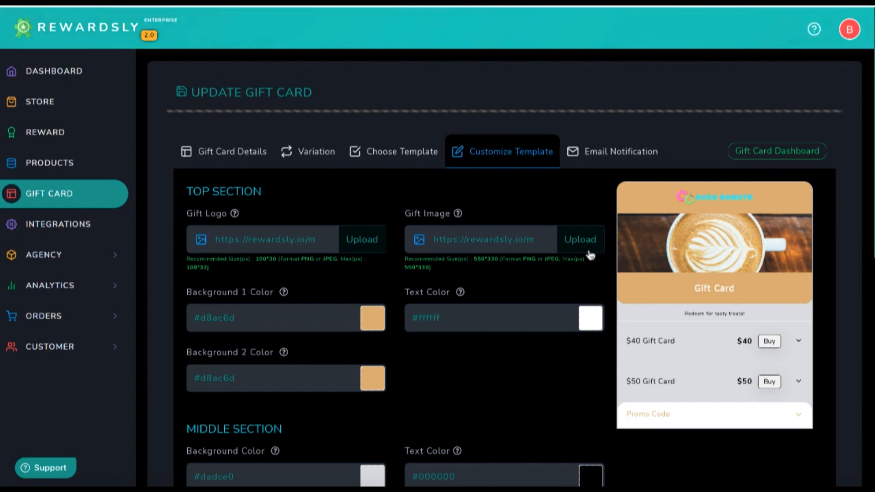
click(600, 157)
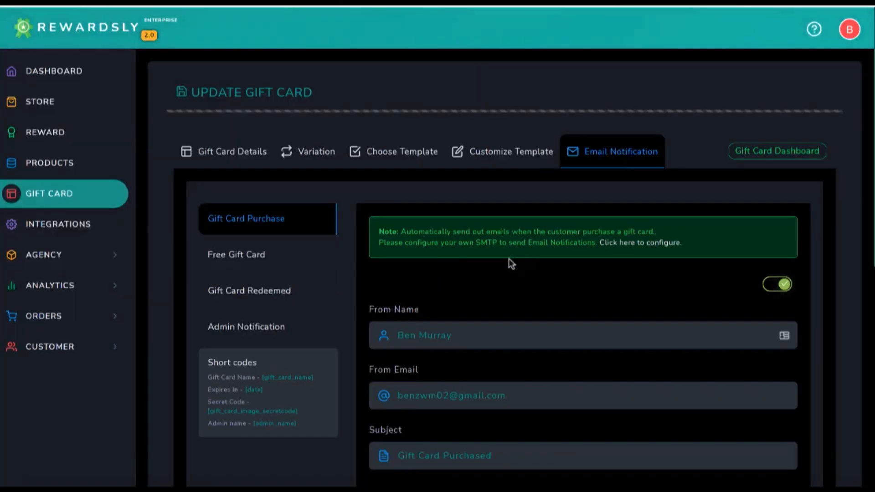
Scroll the Gift Card Purchase email and select the secret code short code
scroll(510, 263, down, 2)
scroll(304, 322, down, 2)
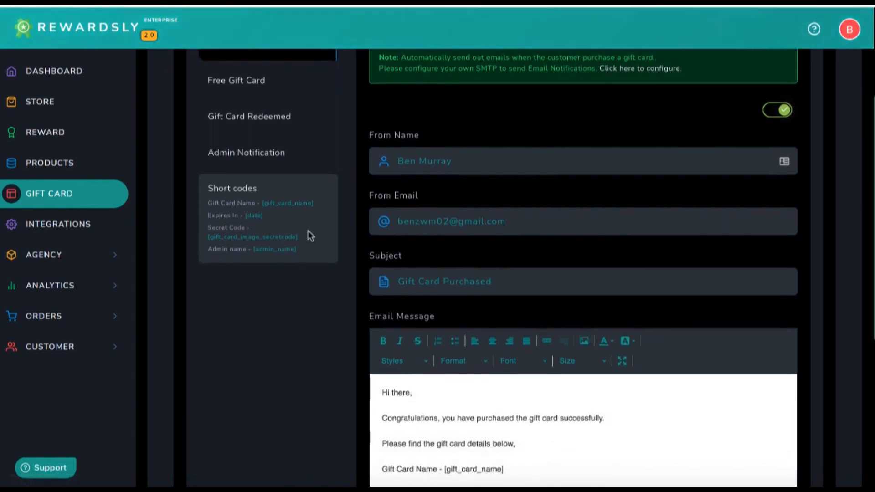
drag(209, 237, 298, 238)
scroll(291, 238, down, 1)
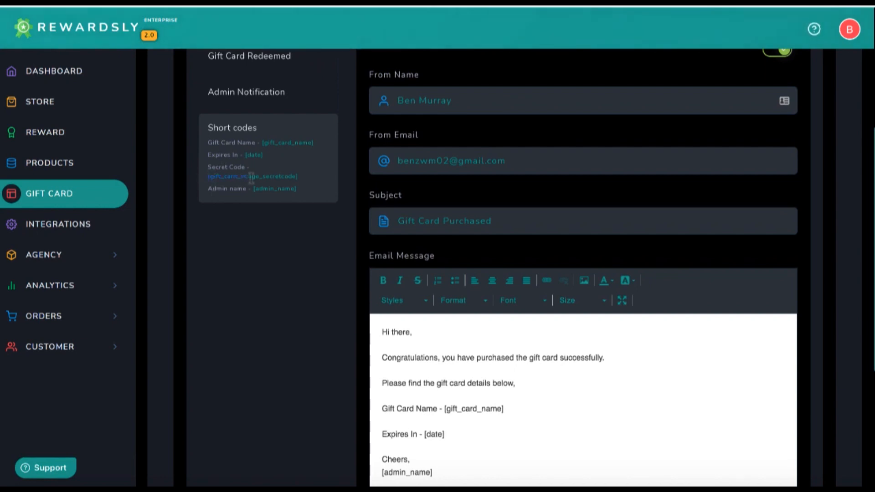
drag(288, 176, 298, 175)
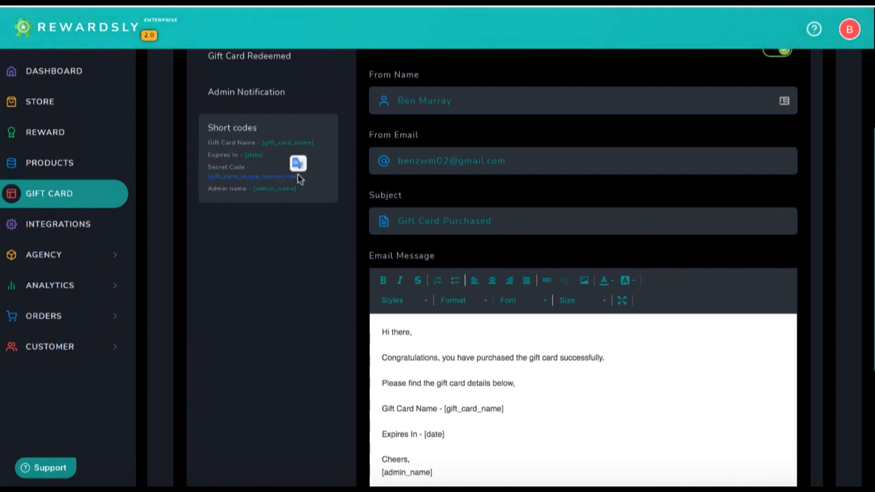
click(277, 178)
Review the Gift Card Purchased email's sender, subject and body with gift card name and expiry codes
scroll(359, 391, down, 1)
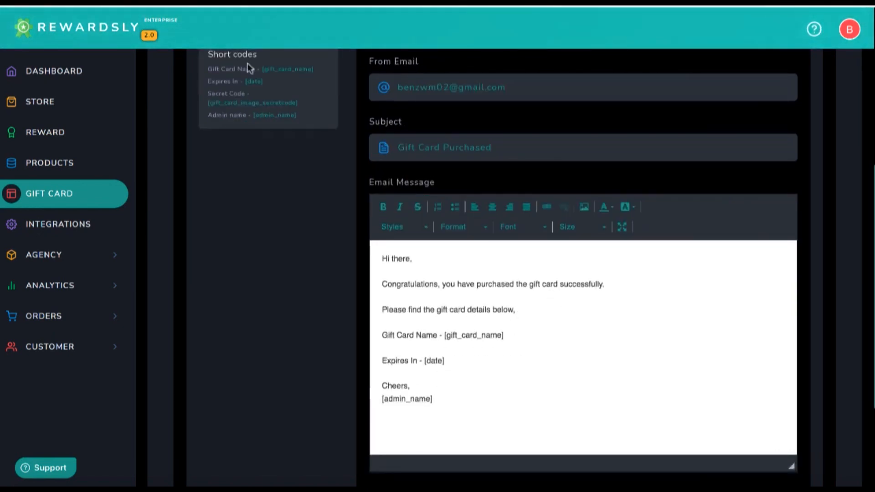
scroll(342, 260, up, 1)
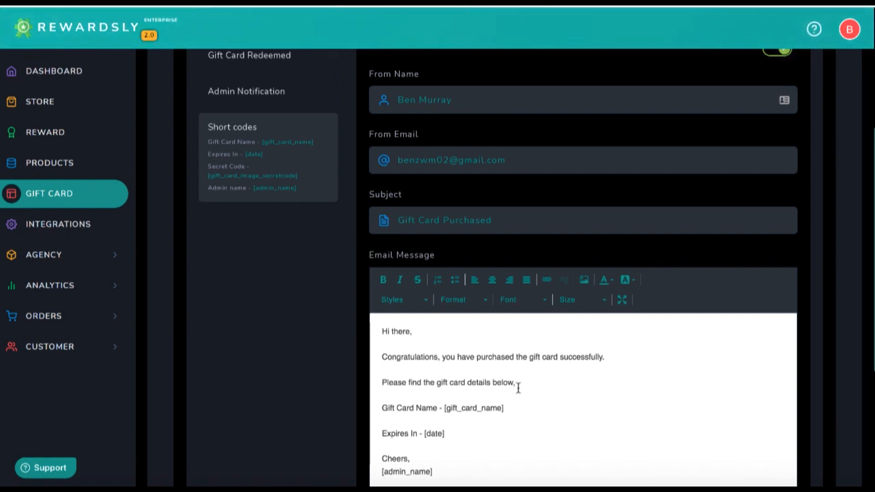
scroll(518, 388, down, 1)
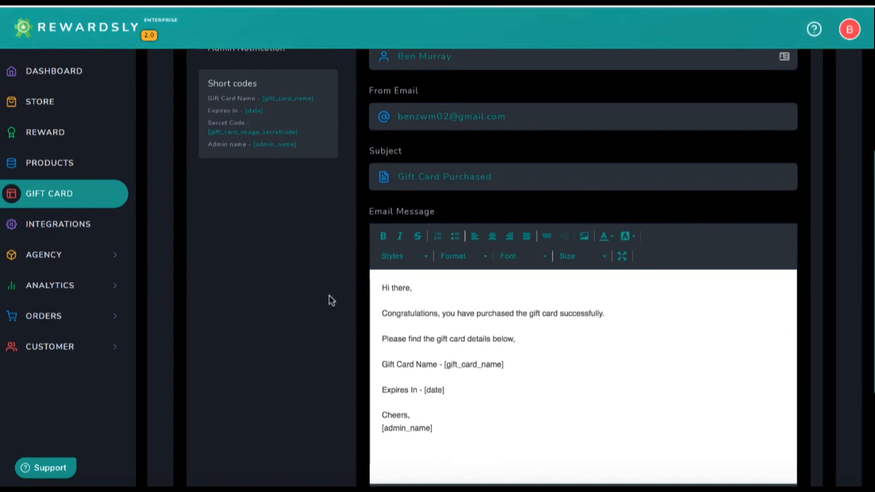
scroll(329, 295, up, 6)
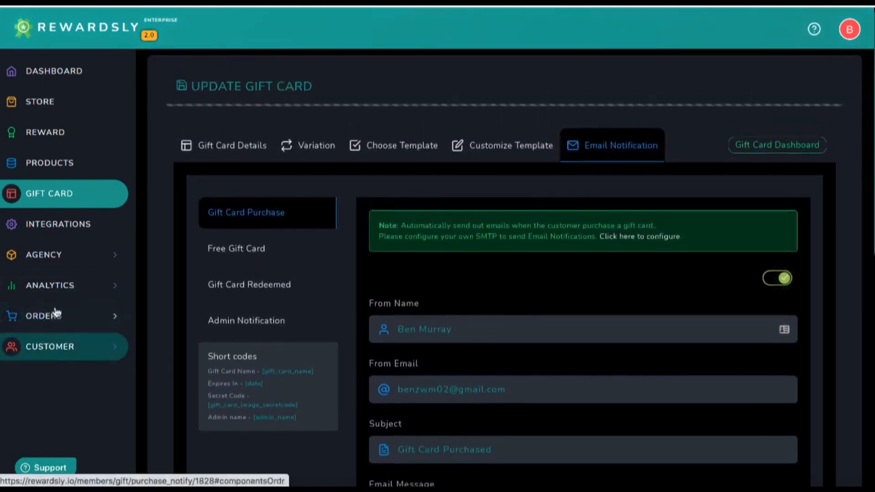
scroll(283, 326, down, 2)
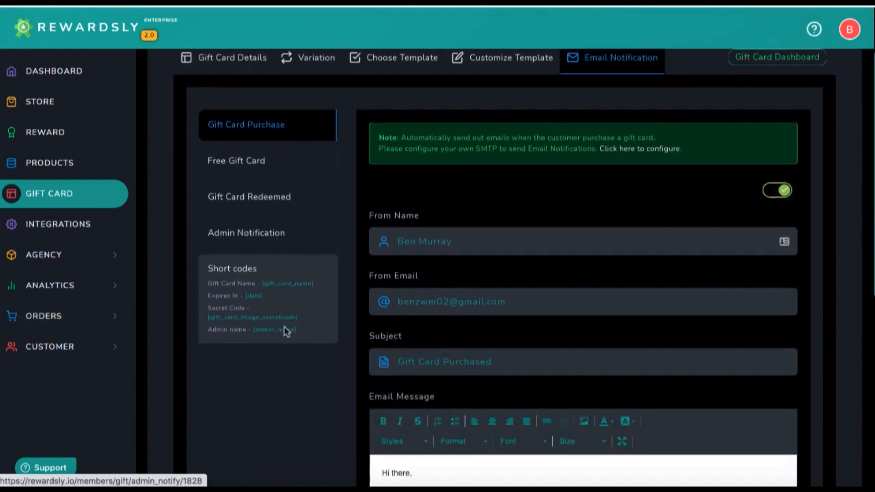
scroll(397, 371, up, 3)
scroll(397, 372, down, 1)
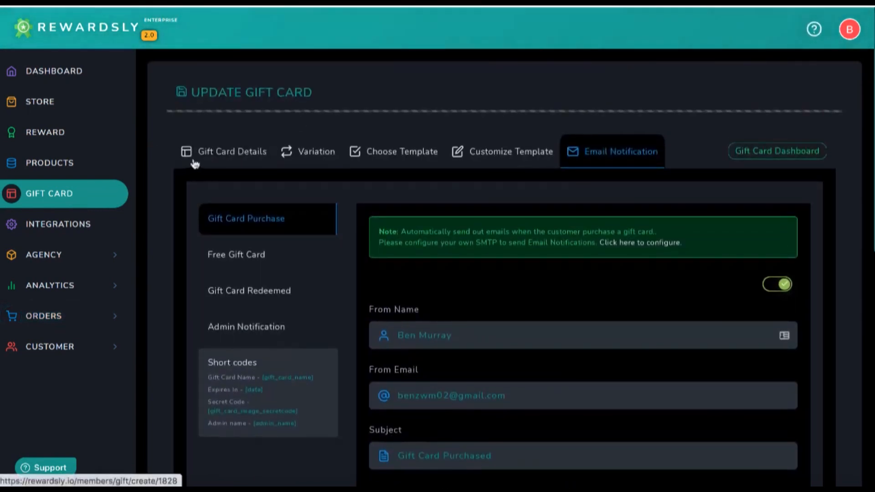
From the Gift Card Dashboard, open the coffee gift card's public page offering $25 and $50 cards
click(780, 154)
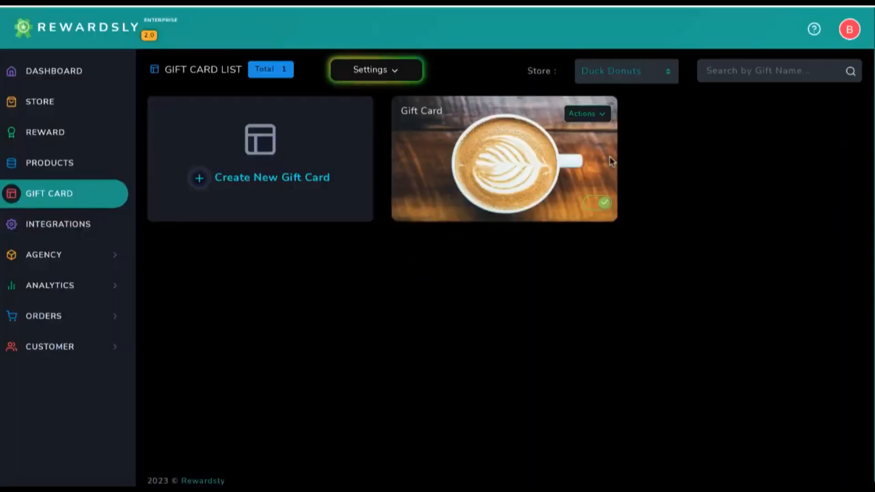
click(591, 114)
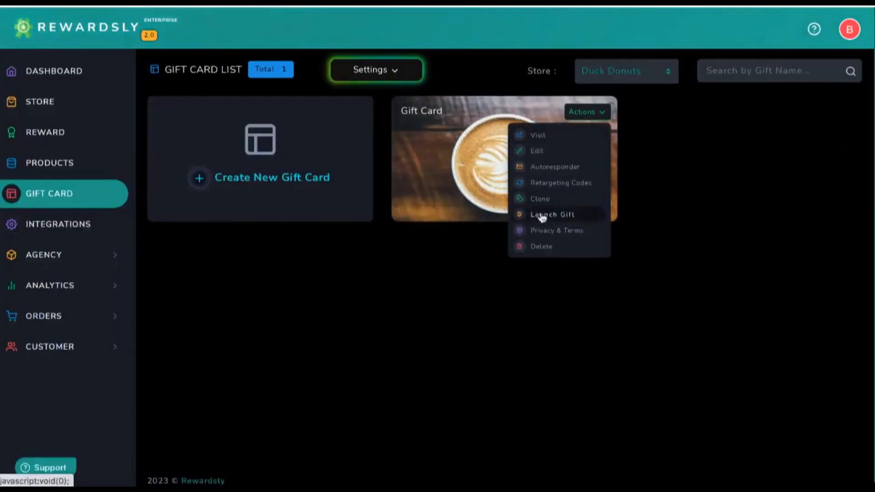
click(540, 137)
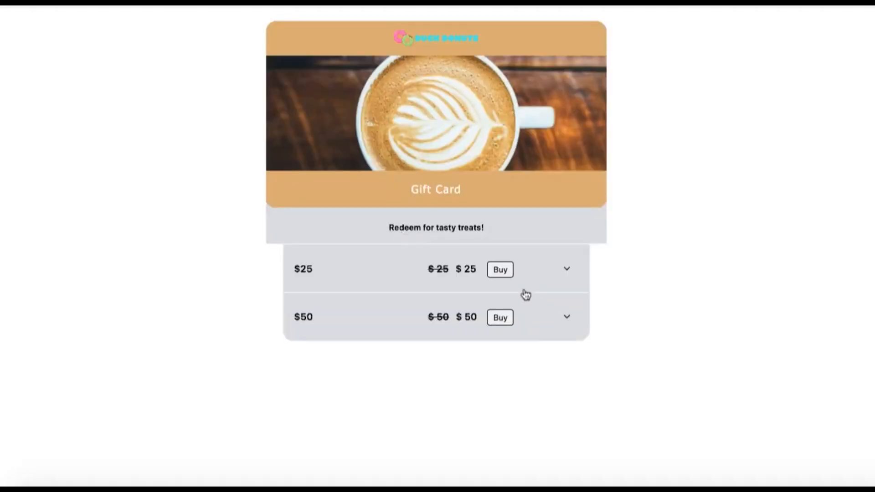
Start buying the $25 gift card For My Friend and look through its purchase form
click(500, 269)
scroll(488, 316, down, 5)
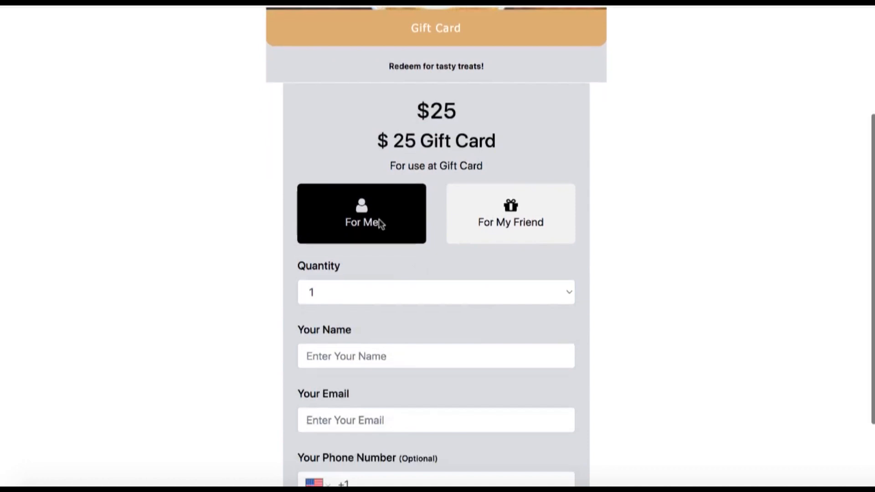
scroll(394, 371, up, 2)
click(504, 267)
scroll(459, 344, down, 4)
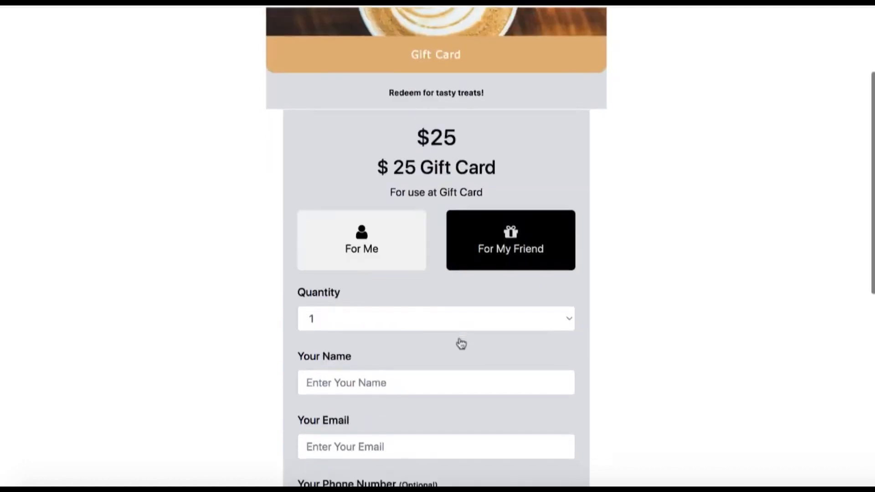
scroll(413, 334, down, 3)
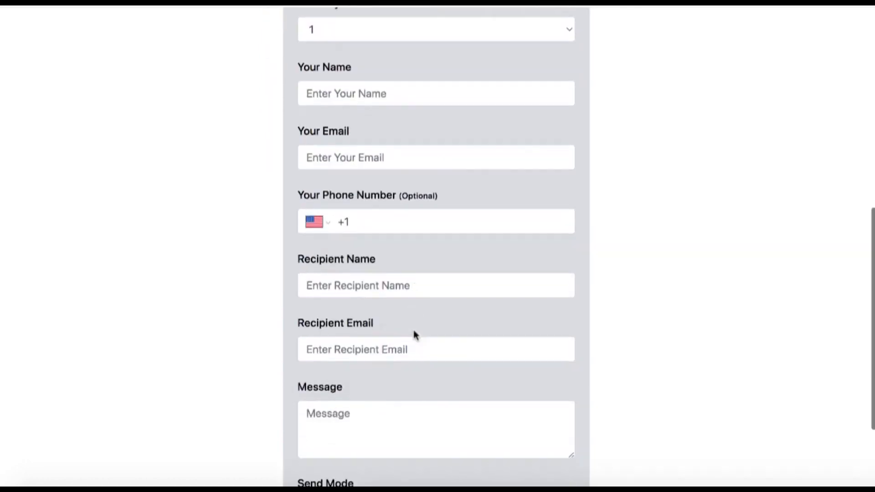
scroll(397, 338, down, 3)
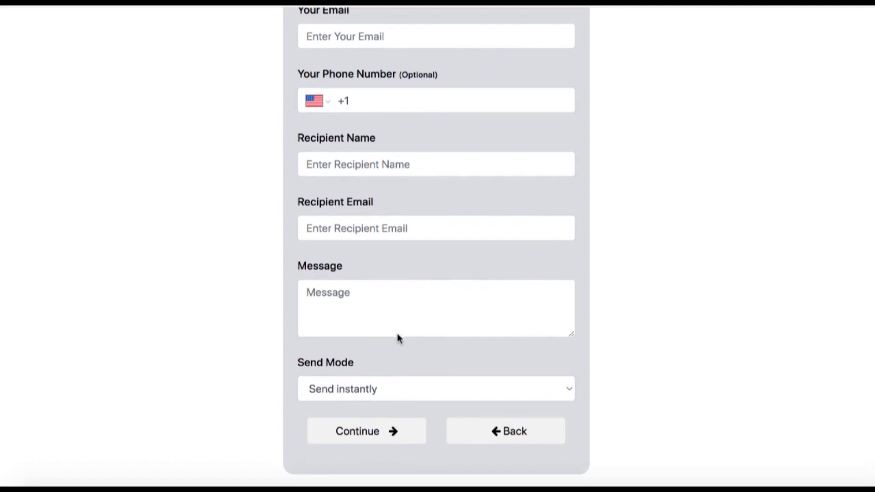
scroll(397, 399, up, 10)
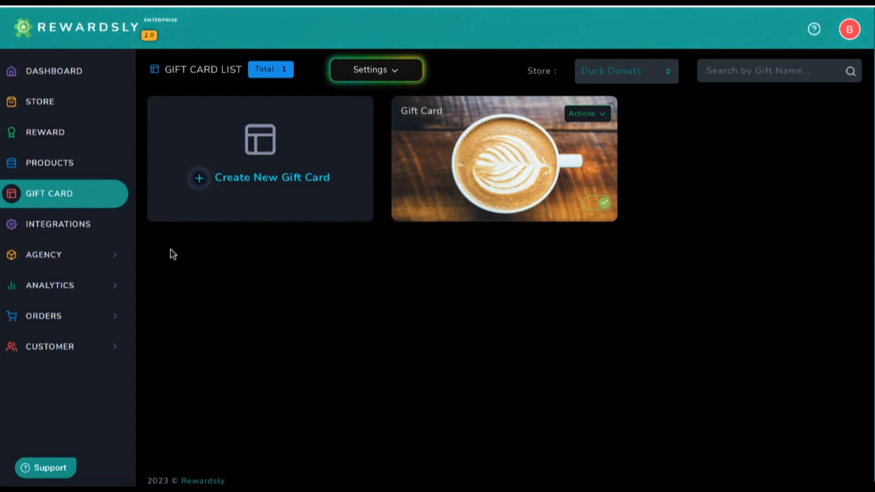
Show the product list with Duck Donuts kept as the store and browse its 17 products
click(50, 164)
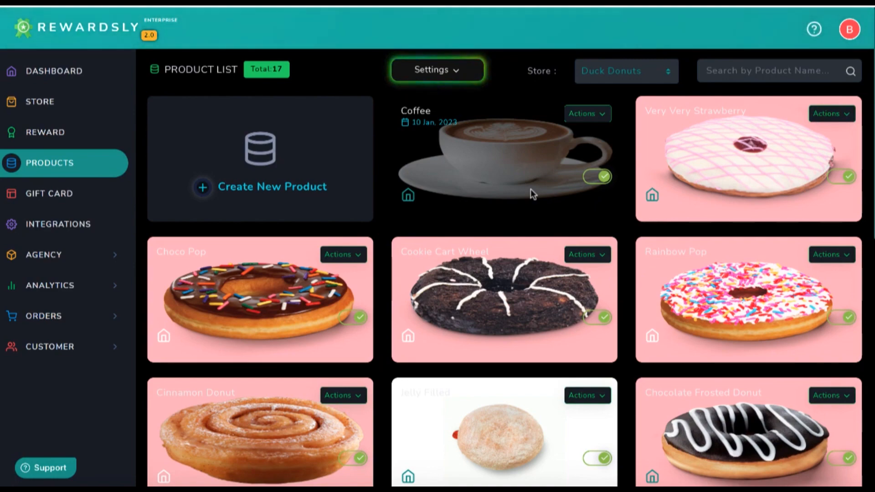
scroll(523, 193, down, 5)
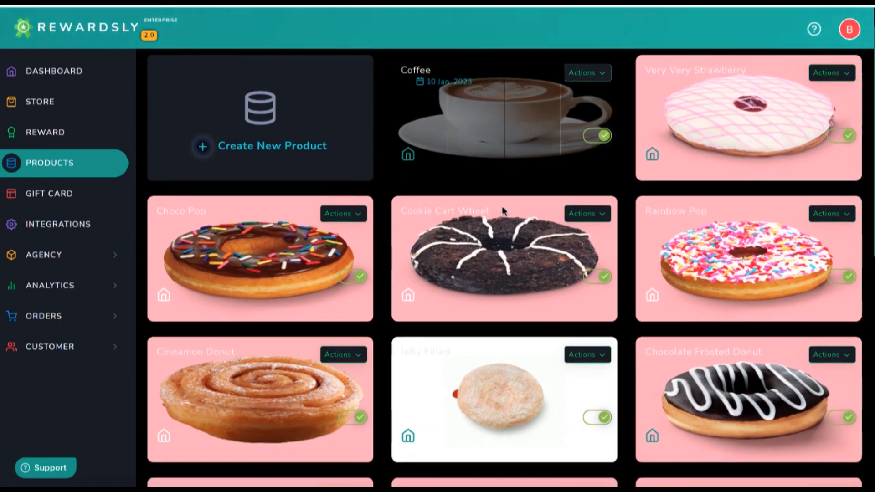
scroll(502, 207, up, 5)
click(628, 71)
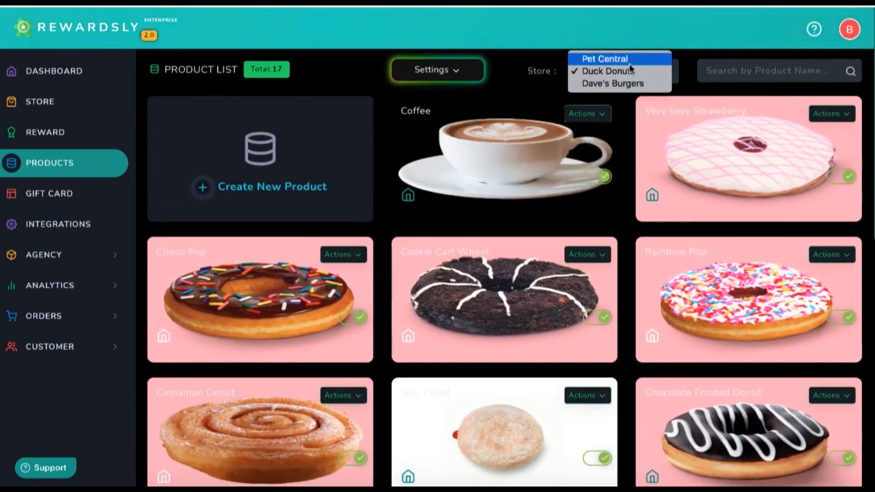
click(626, 72)
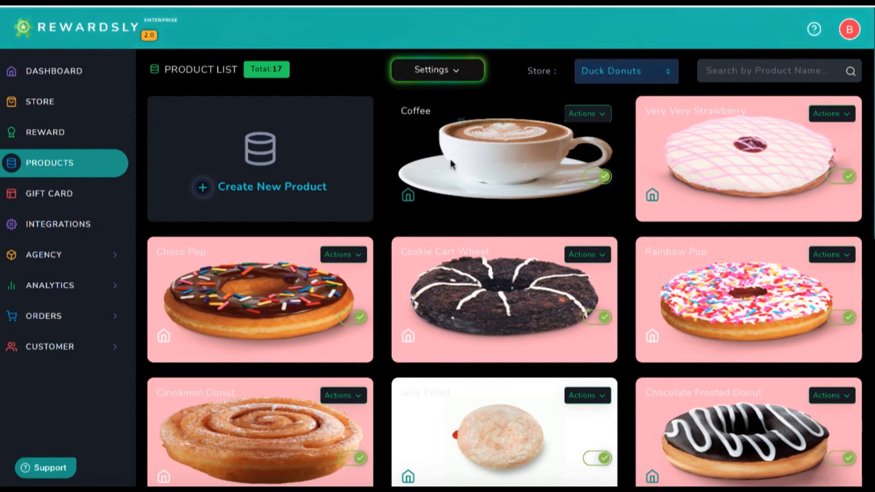
scroll(381, 222, down, 3)
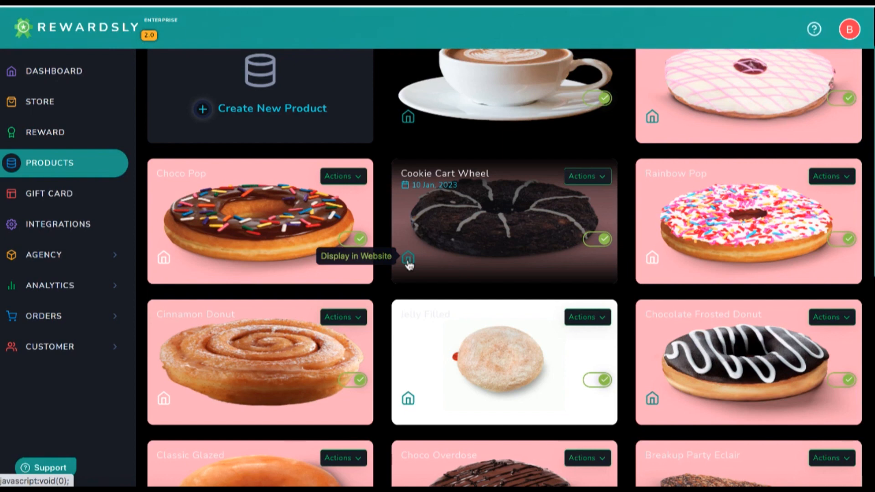
scroll(408, 258, down, 3)
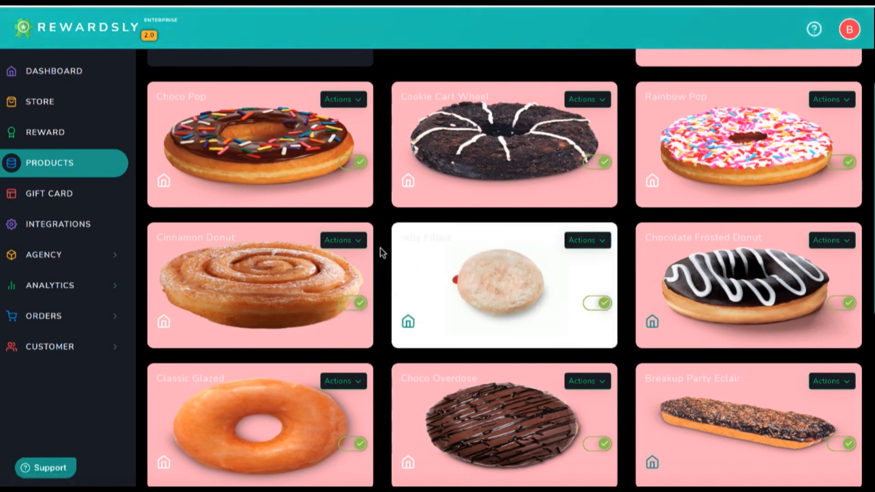
scroll(380, 247, up, 3)
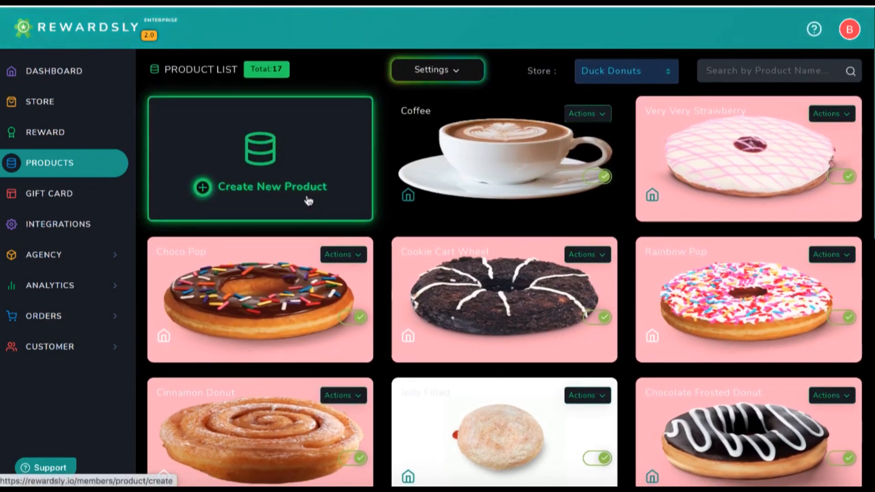
Edit the Coffee product and set its Earn Points to 1
click(587, 113)
click(549, 132)
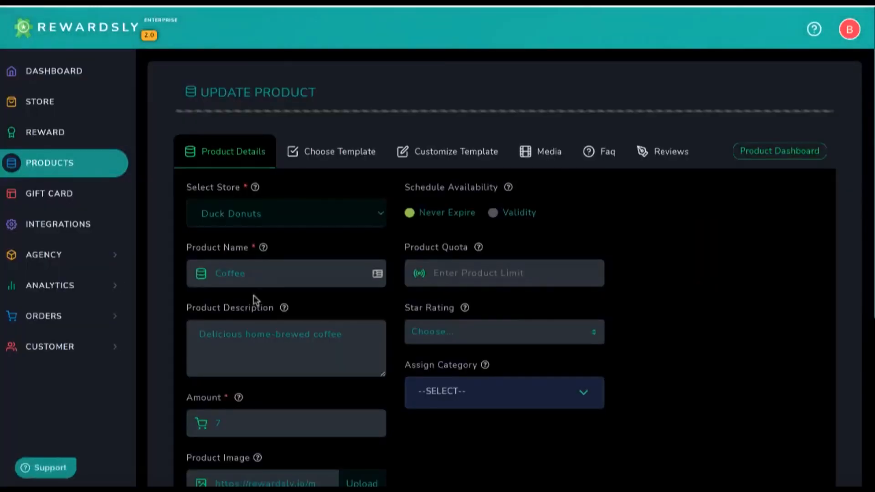
scroll(248, 305, down, 3)
scroll(299, 367, down, 5)
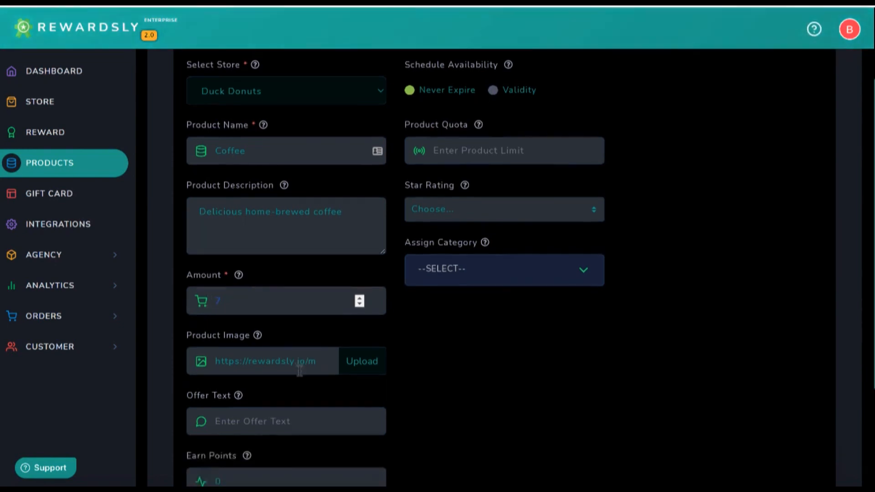
click(231, 343)
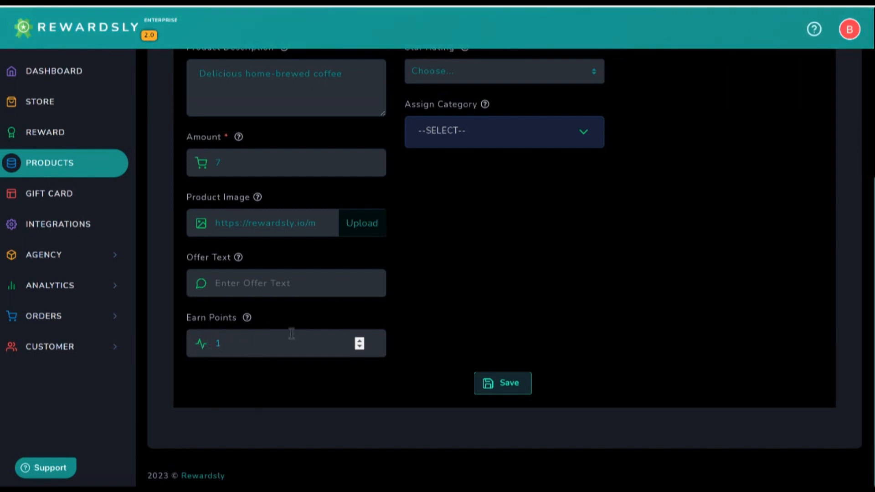
scroll(291, 333, up, 5)
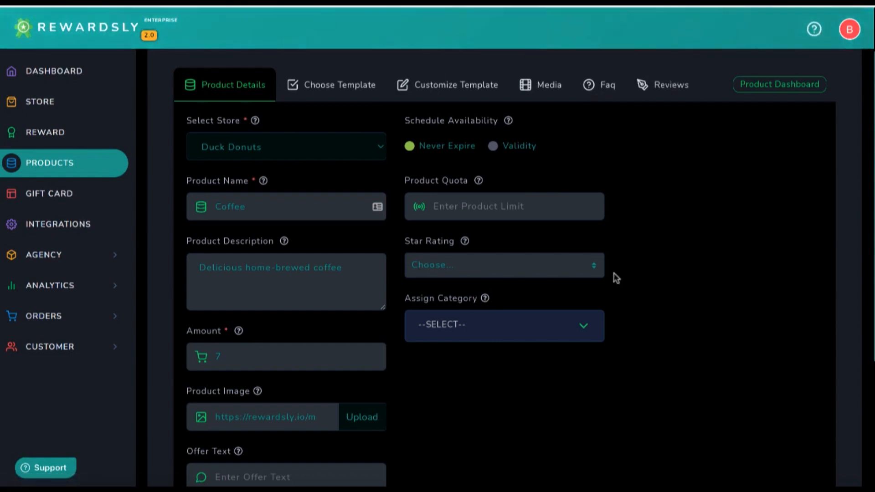
Go back to the Duck Donuts product list and show its Settings options
scroll(611, 271, down, 1)
scroll(601, 269, up, 2)
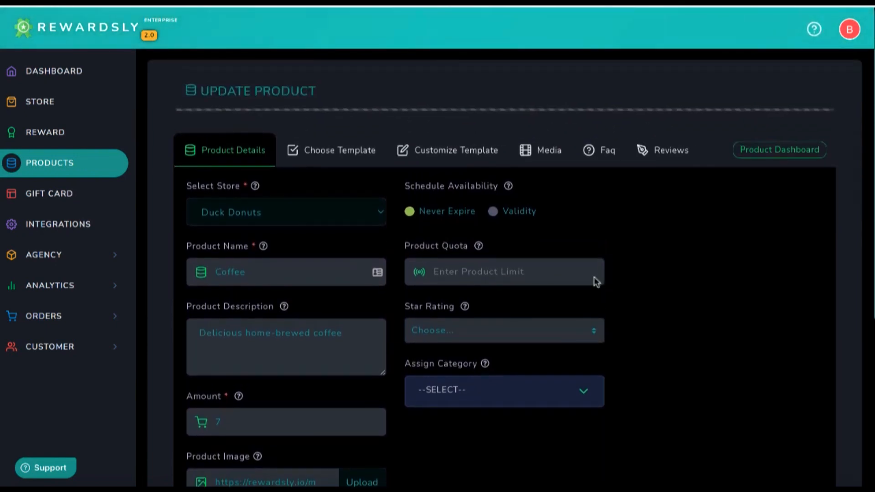
click(38, 167)
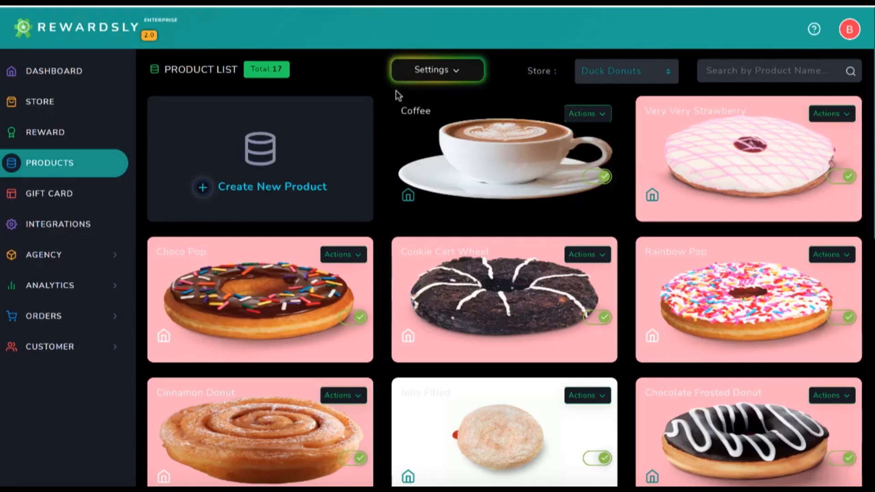
click(424, 78)
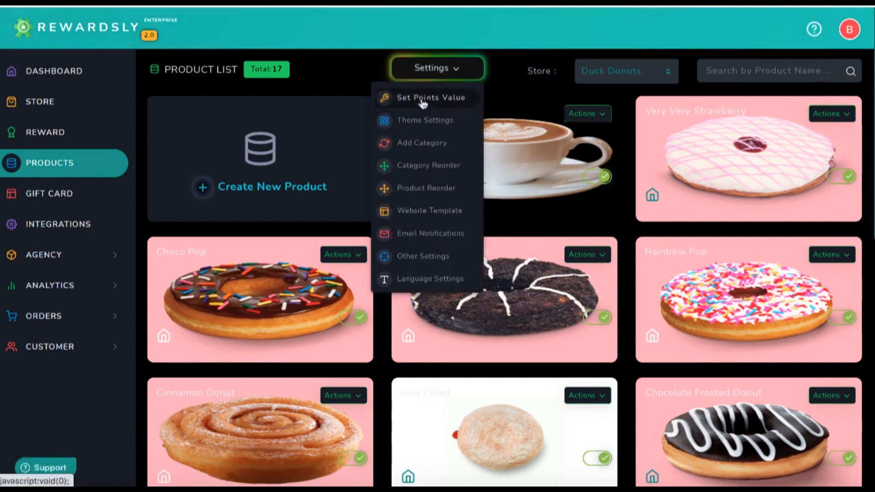
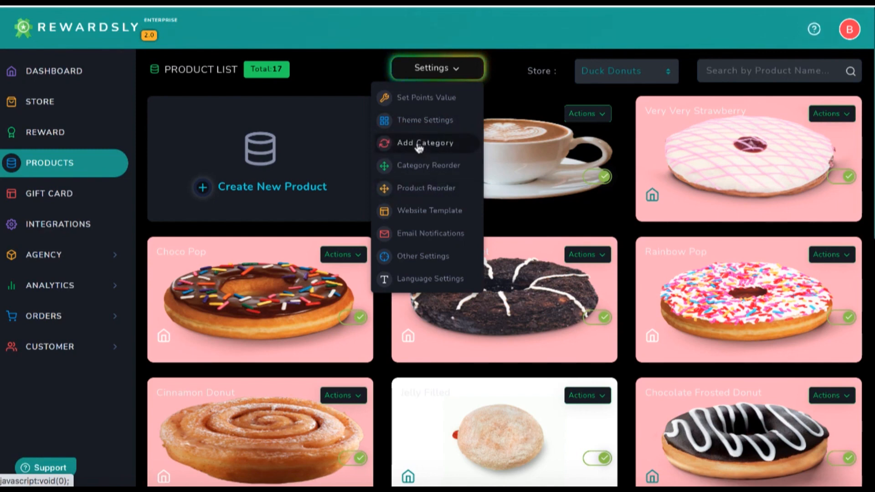
Open the Duck Donuts website template and launch its live site preview
click(415, 216)
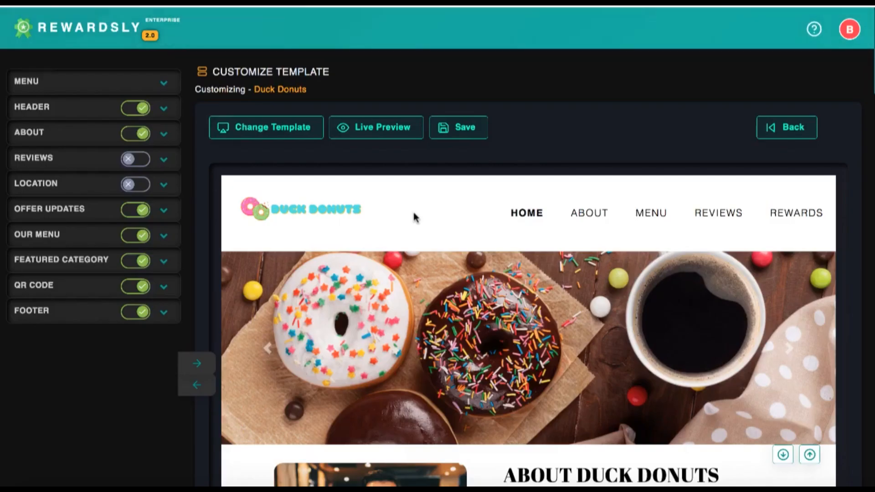
click(383, 128)
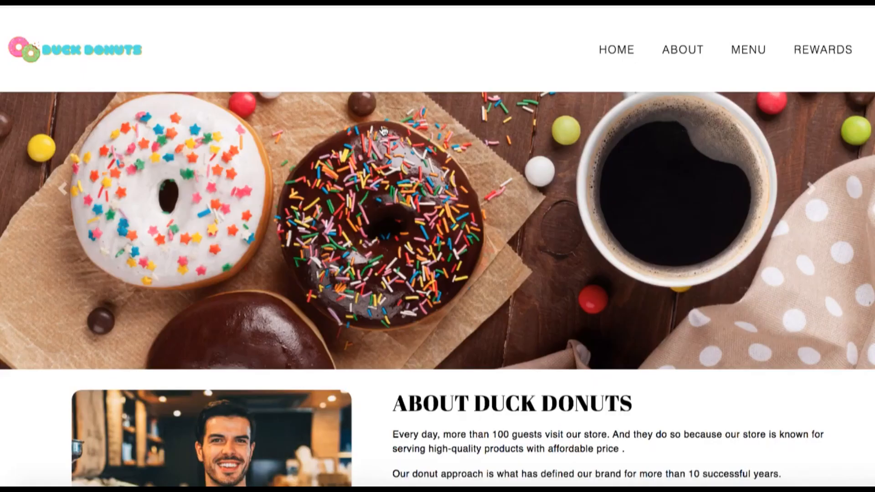
Browse the live Duck Donuts site, then view its rewards Sign In and Sign Up pages
scroll(437, 189, down, 10)
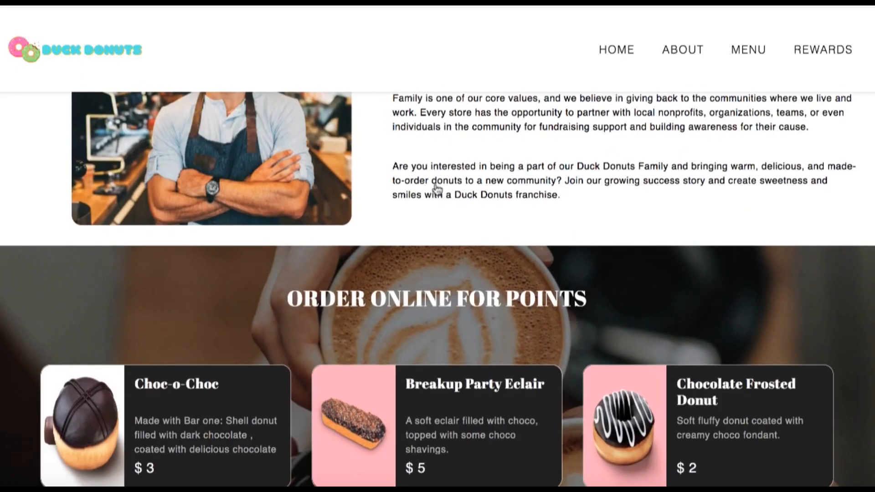
scroll(437, 189, down, 4)
scroll(437, 189, up, 8)
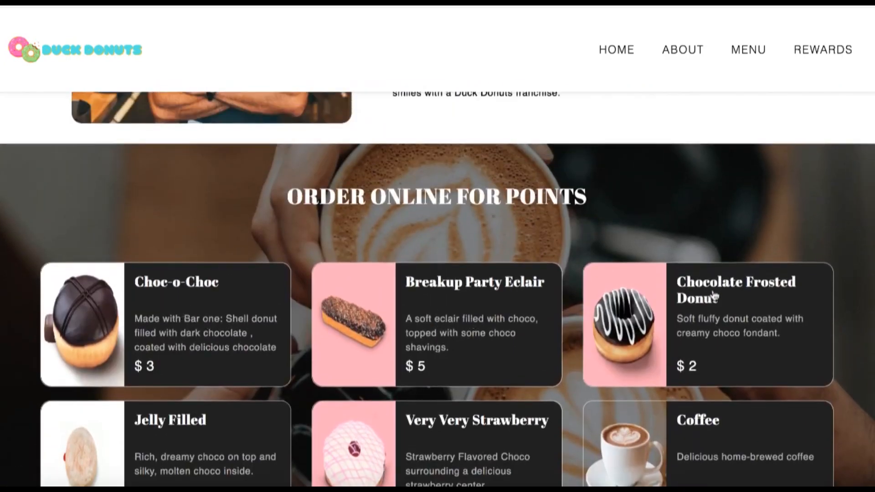
click(717, 318)
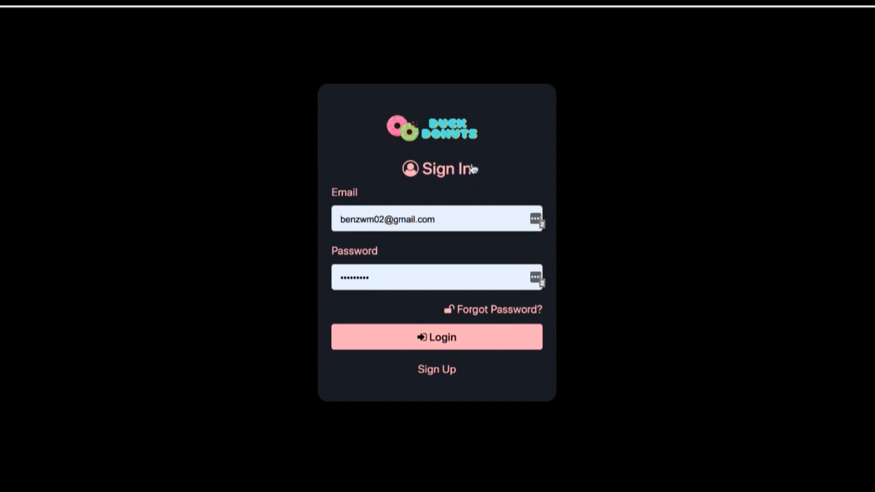
click(436, 368)
scroll(436, 366, down, 3)
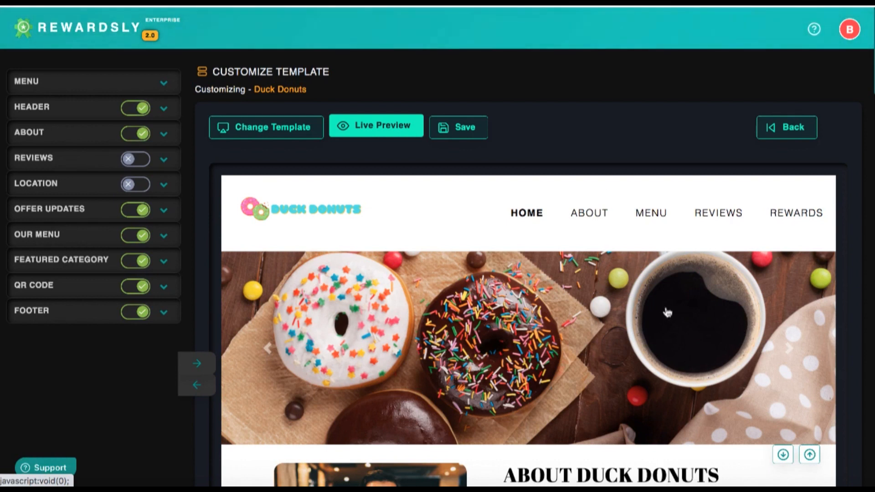
scroll(629, 336, down, 4)
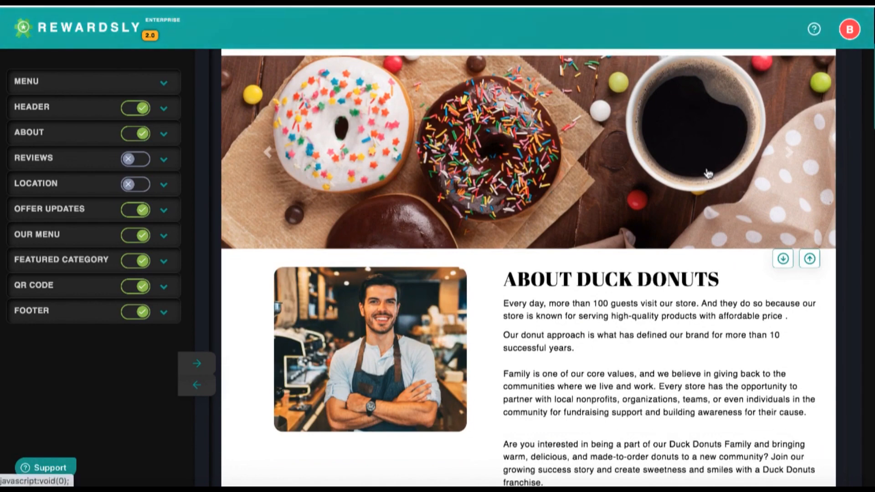
scroll(537, 280, up, 4)
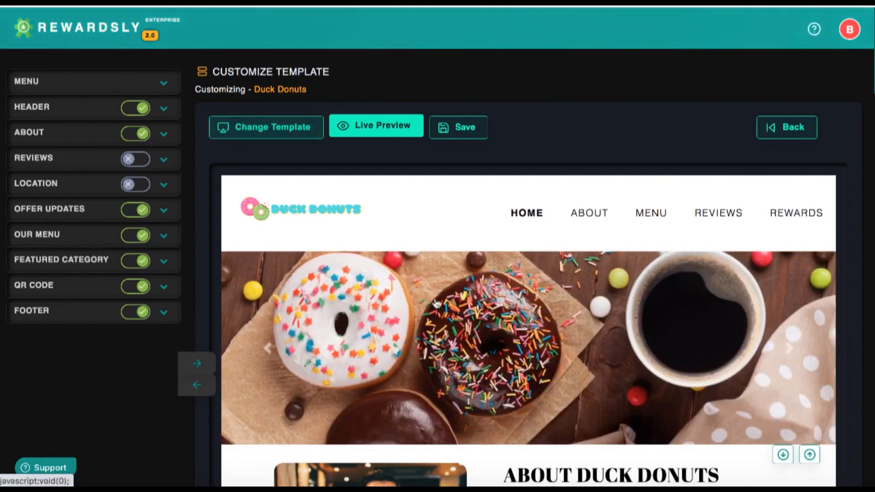
scroll(437, 301, down, 15)
scroll(435, 297, down, 10)
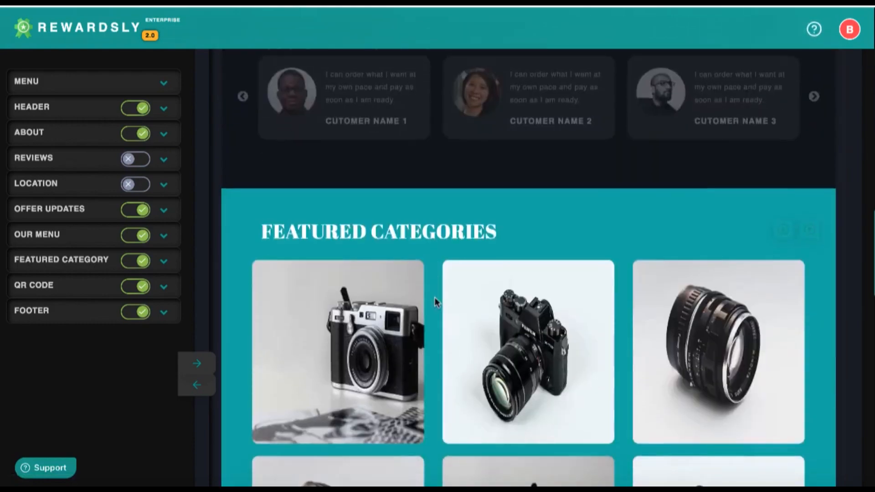
scroll(435, 297, up, 9)
scroll(435, 297, up, 6)
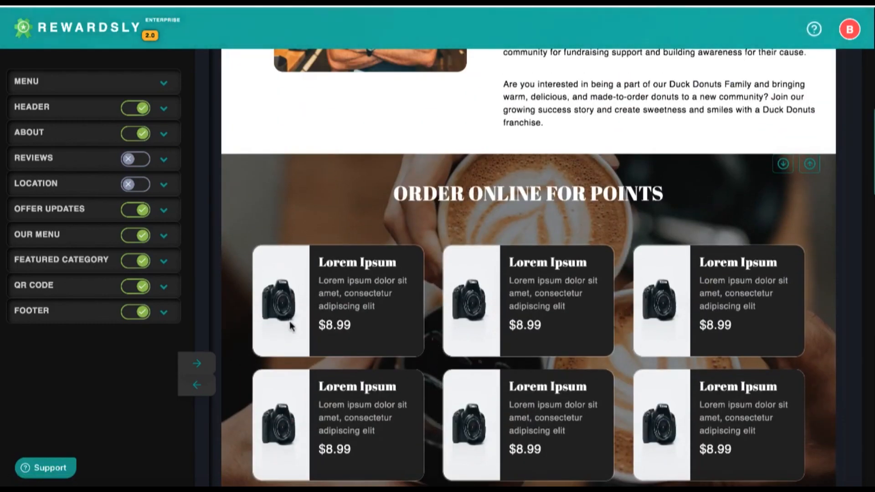
scroll(290, 322, up, 8)
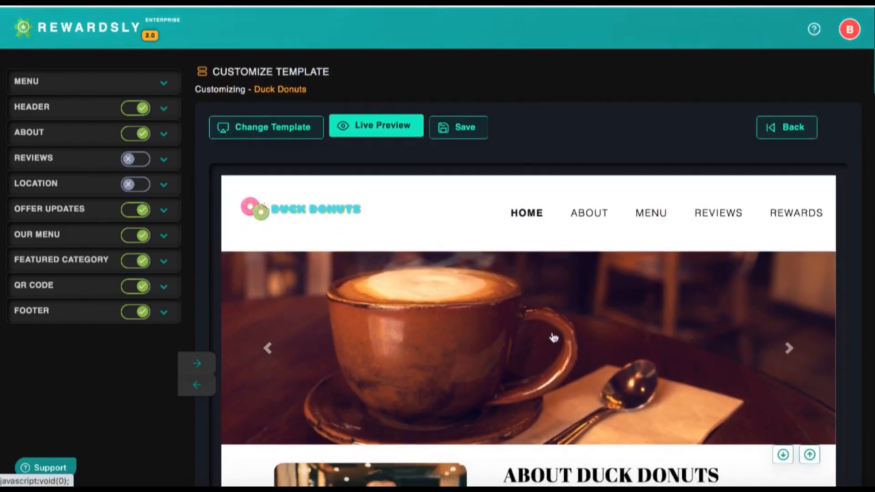
scroll(551, 332, down, 8)
scroll(551, 332, up, 6)
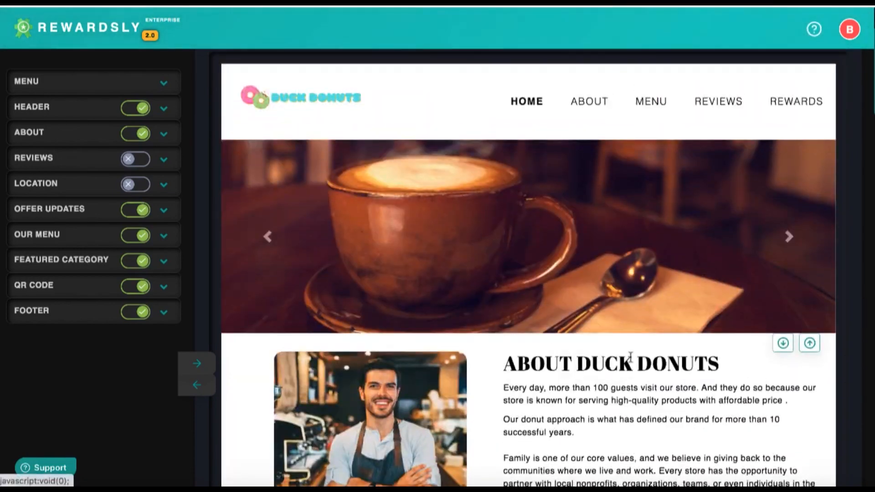
scroll(552, 324, down, 10)
scroll(630, 359, up, 3)
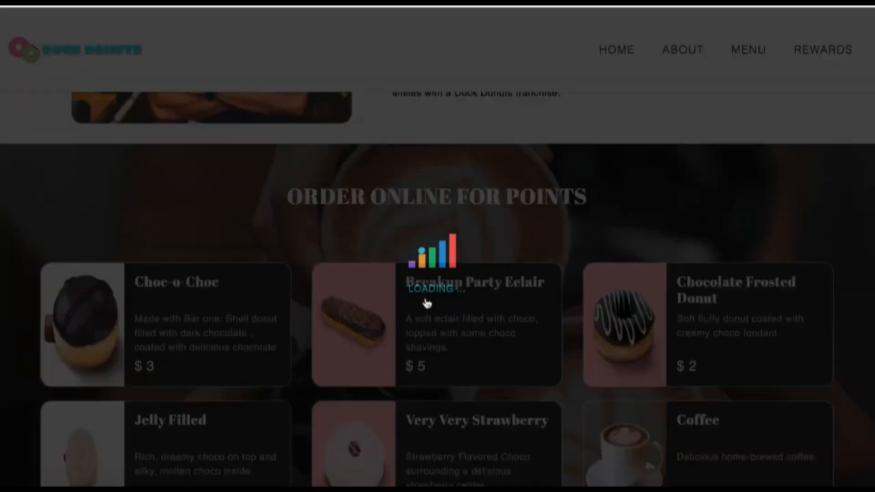
scroll(448, 169, down, 4)
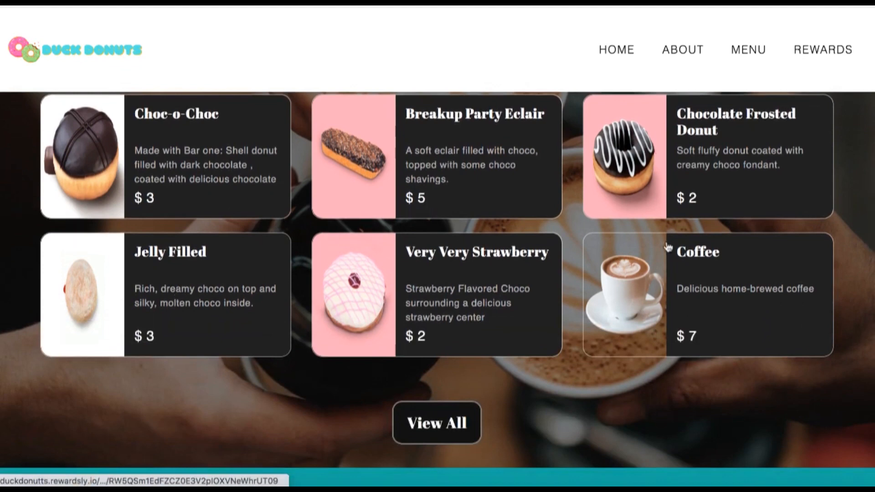
scroll(666, 269, down, 10)
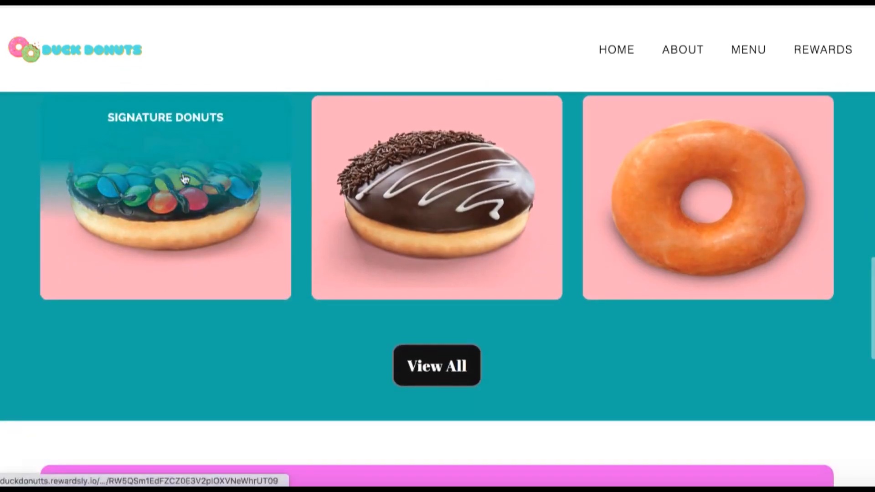
scroll(631, 215, up, 1)
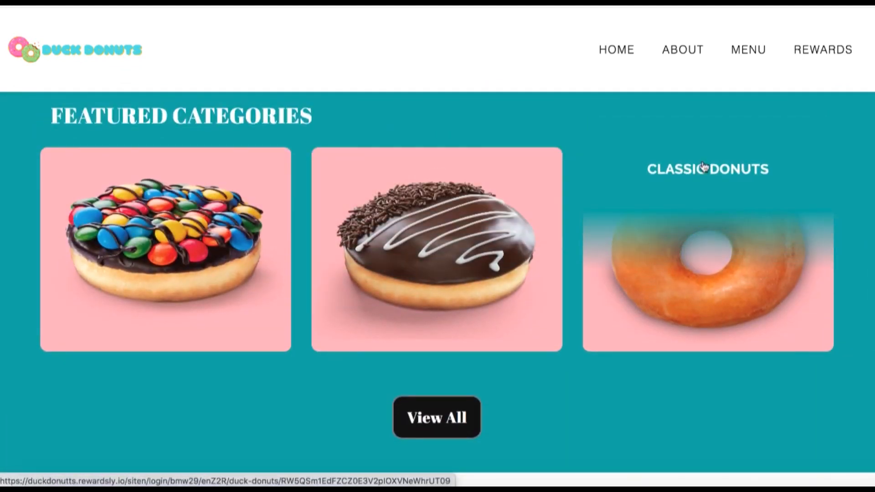
scroll(562, 340, down, 7)
scroll(562, 339, down, 5)
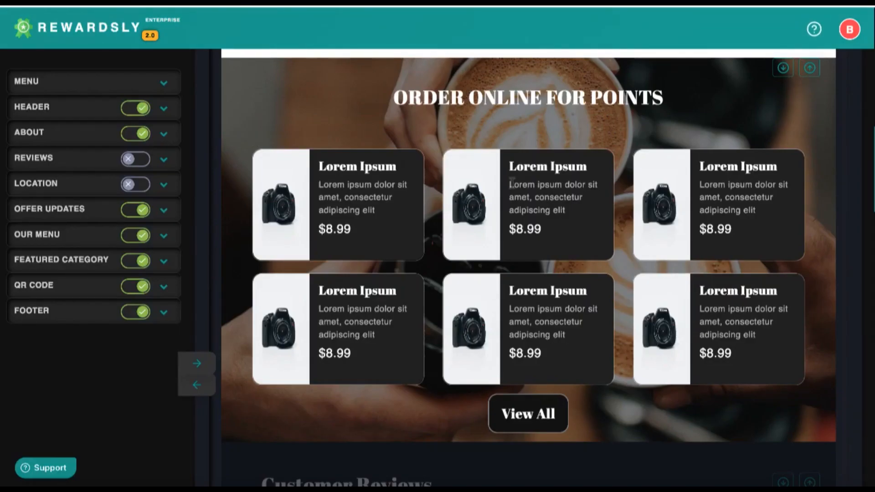
scroll(511, 183, up, 6)
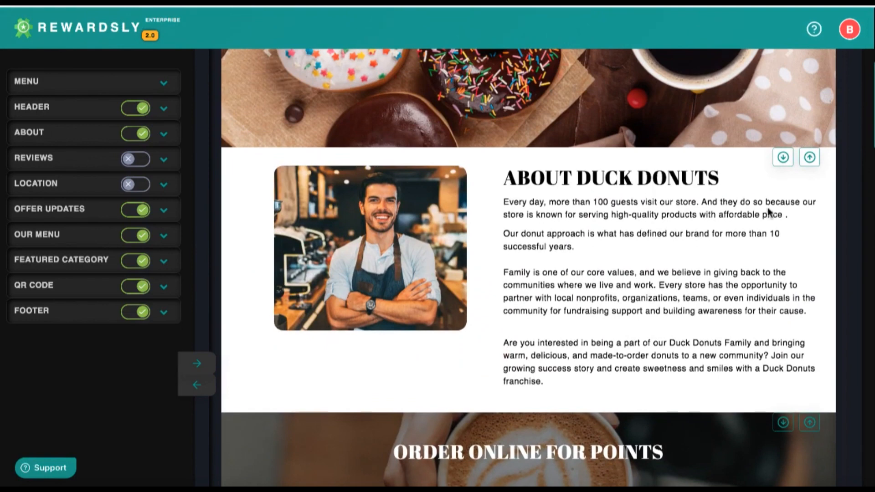
Move the Order Online section above About, then back below it
scroll(810, 294, down, 2)
click(809, 324)
scroll(774, 206, up, 5)
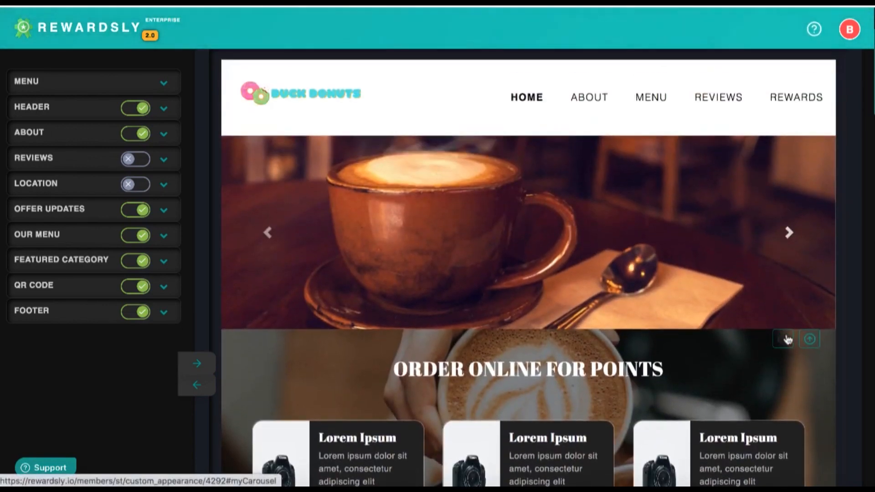
click(784, 339)
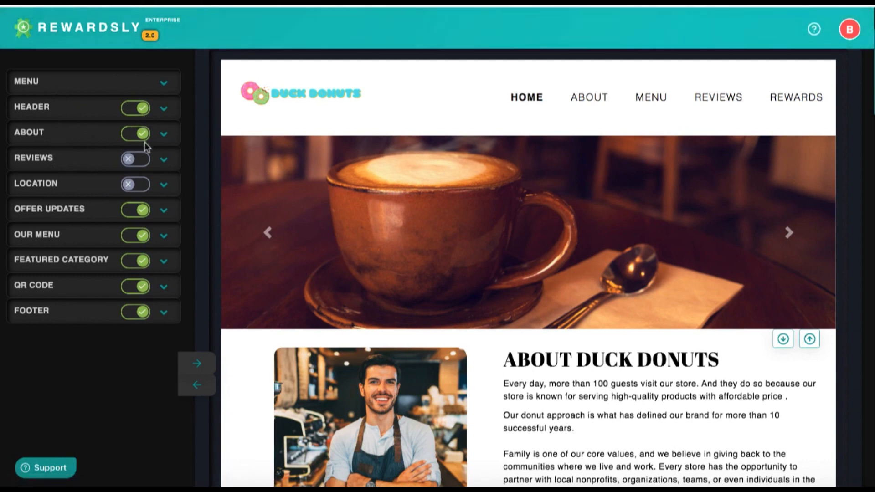
Expand the About section's settings and look over its title colour and Description text
click(162, 134)
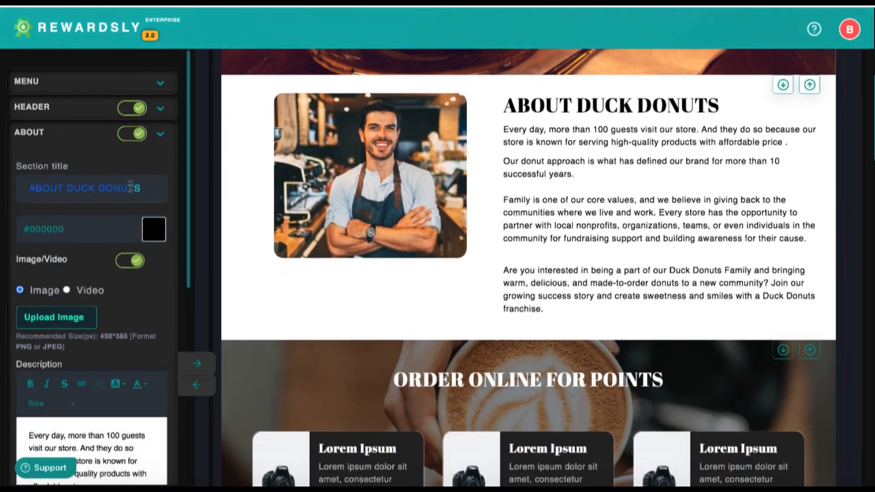
click(102, 231)
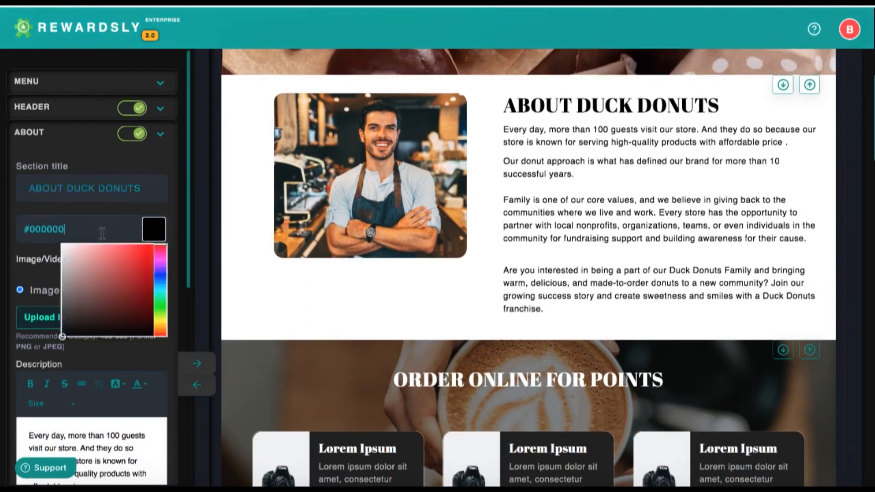
scroll(101, 255, down, 3)
click(94, 340)
drag(54, 333, 92, 355)
click(92, 355)
scroll(92, 381, down, 3)
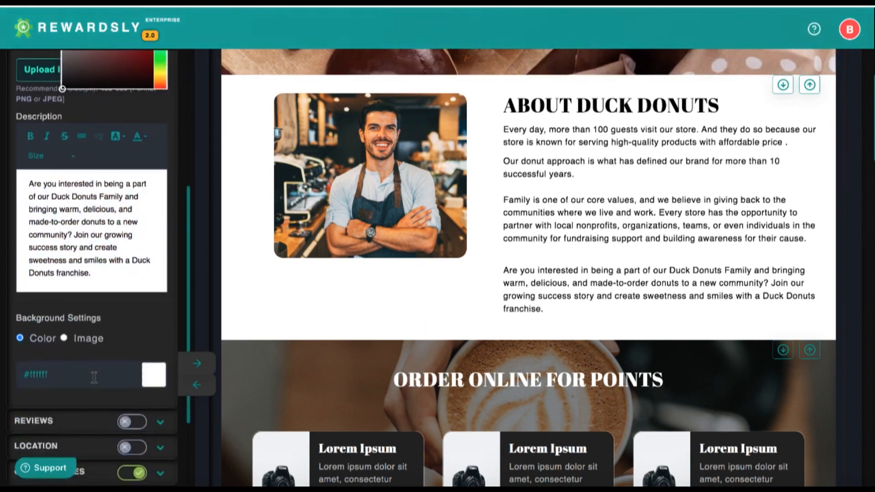
drag(99, 270, 30, 181)
click(49, 214)
scroll(52, 253, down, 3)
scroll(70, 285, down, 5)
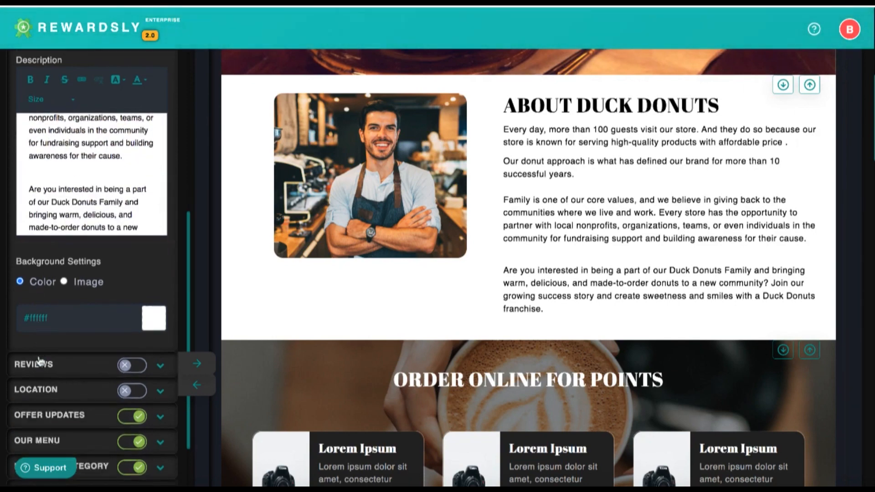
Set the About section's background colour to #fffcfc and review the result
click(85, 270)
drag(97, 316, 63, 276)
click(129, 235)
scroll(91, 328, down, 1)
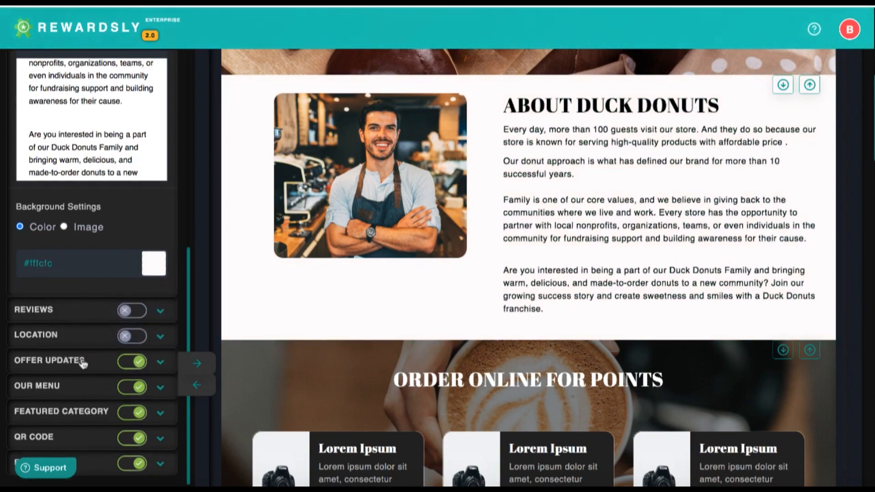
scroll(496, 366, down, 10)
scroll(497, 372, up, 1)
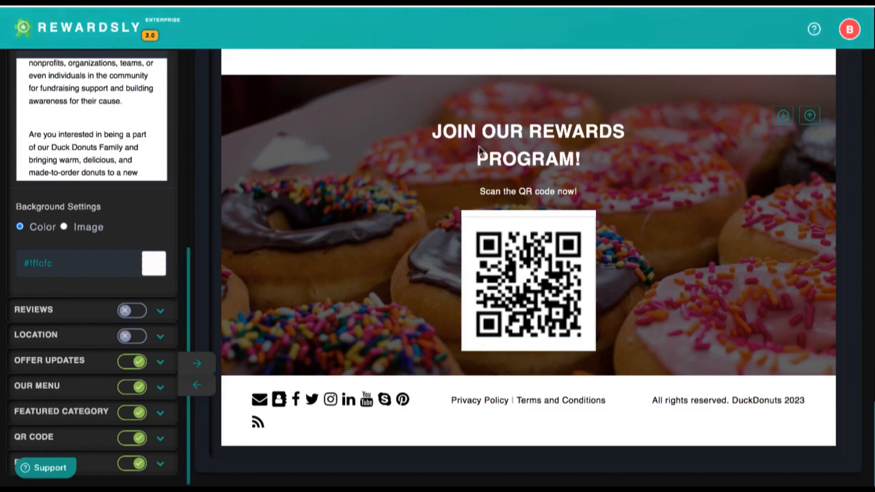
scroll(530, 190, up, 15)
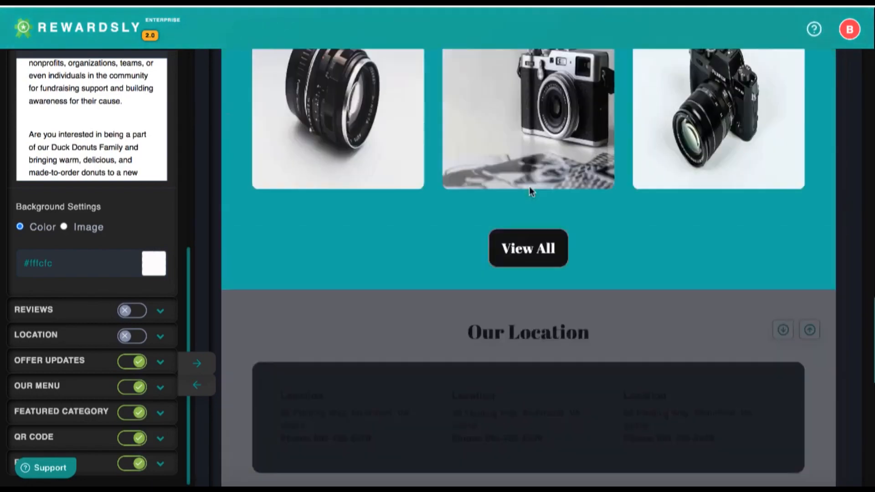
scroll(532, 193, up, 10)
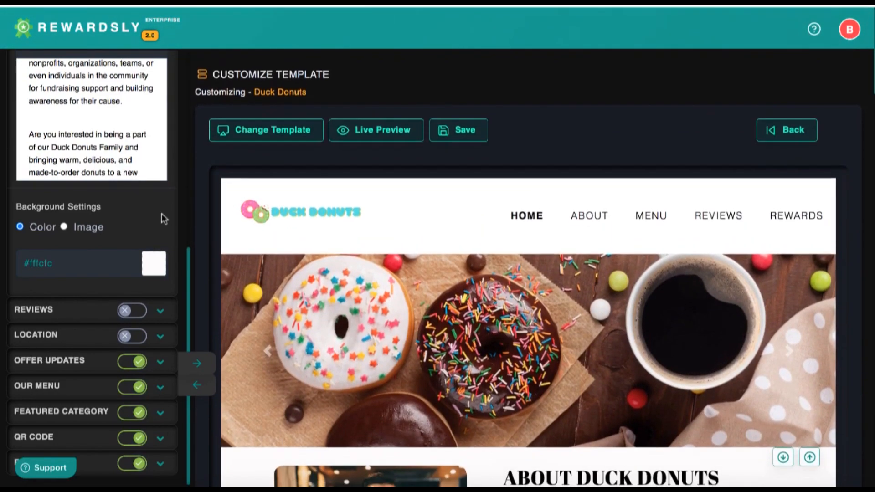
scroll(109, 215, up, 8)
scroll(390, 132, down, 1)
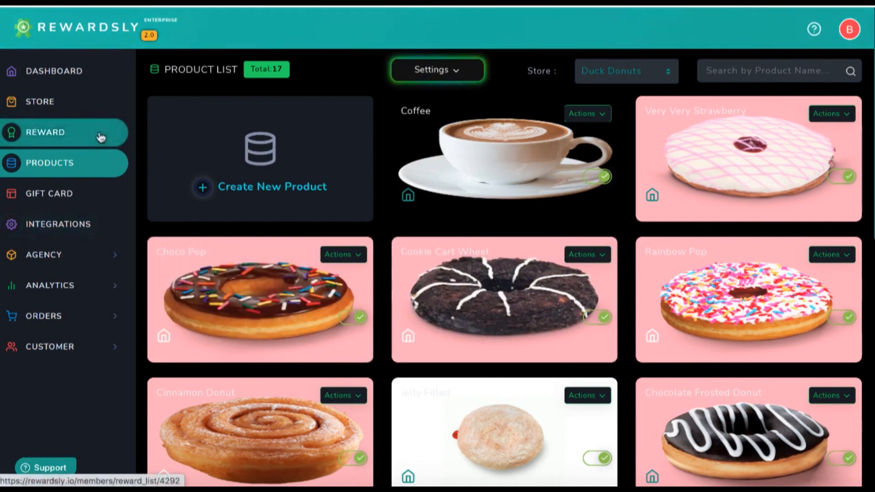
View the Duck Donuts payment integrations and start the Stripe Connect setup
click(47, 222)
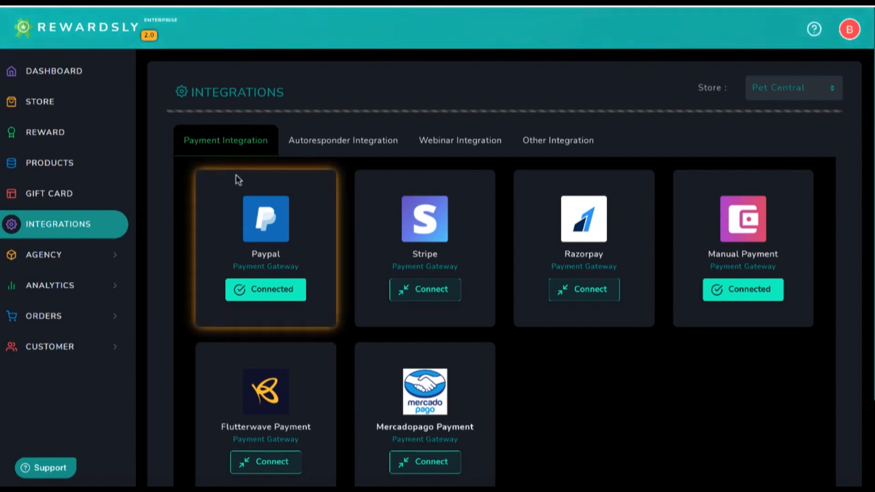
click(786, 91)
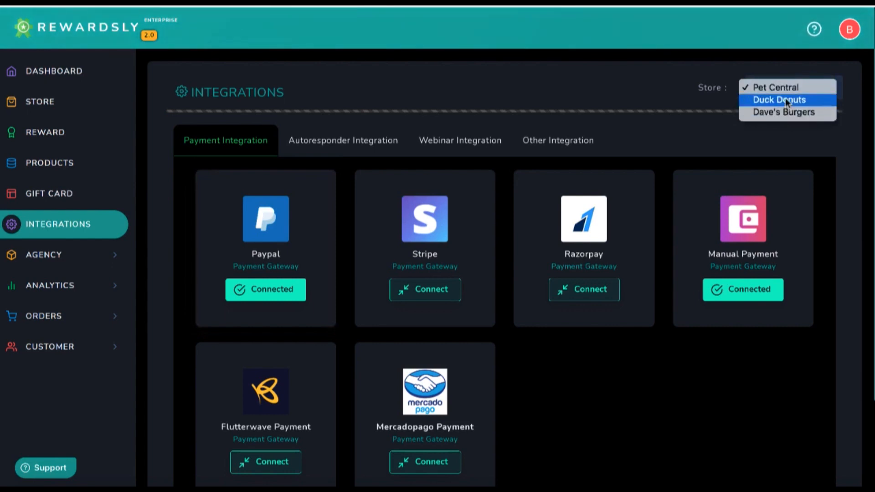
click(781, 100)
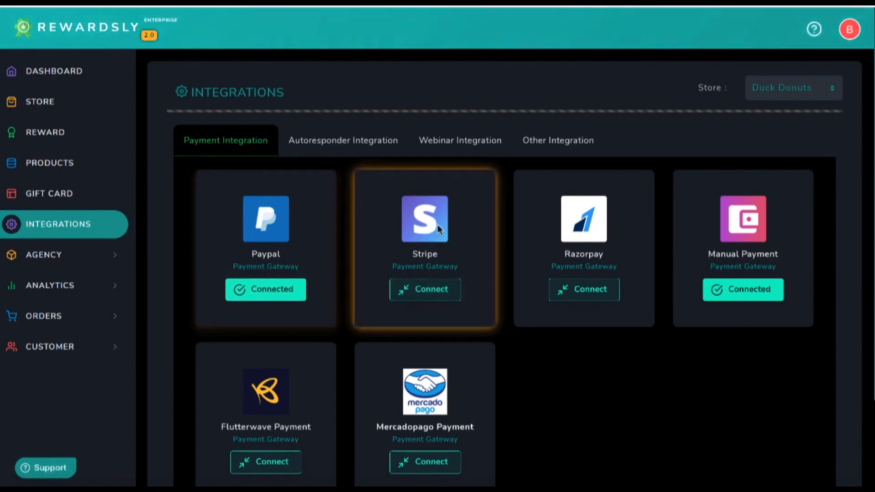
click(421, 291)
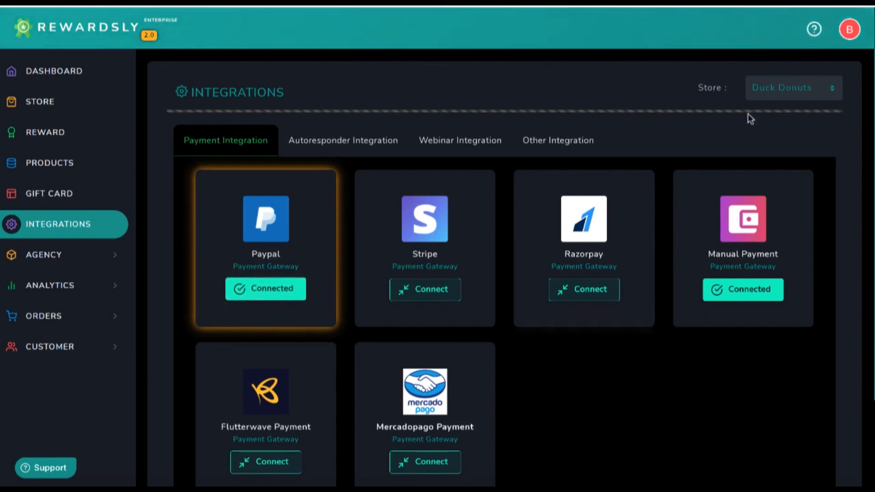
click(789, 88)
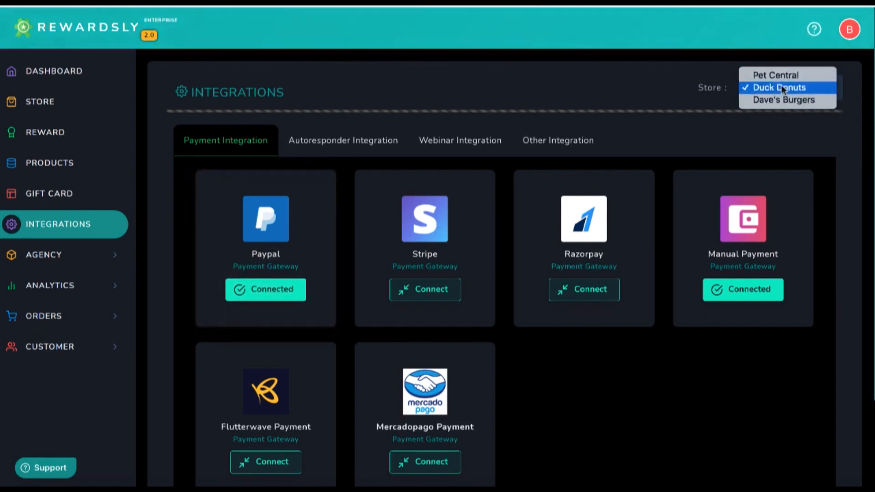
click(584, 83)
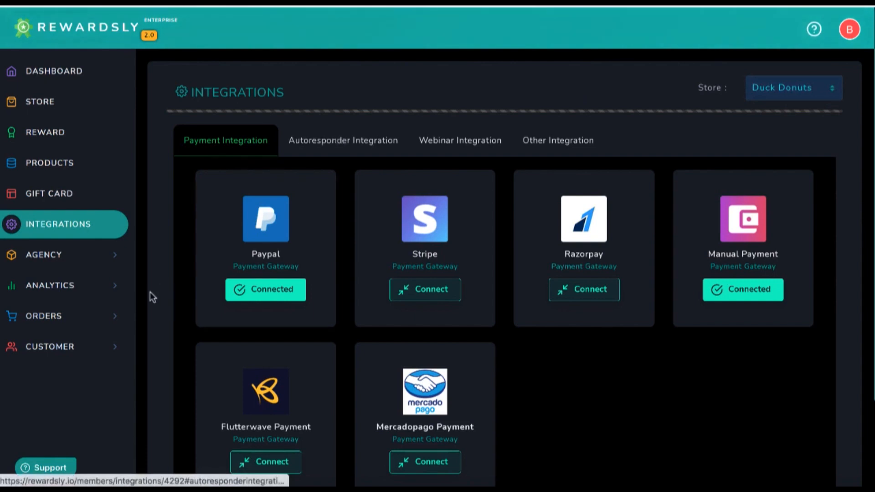
Review the Agency Manage Client page, then show the Reward Customer list
click(57, 255)
click(56, 288)
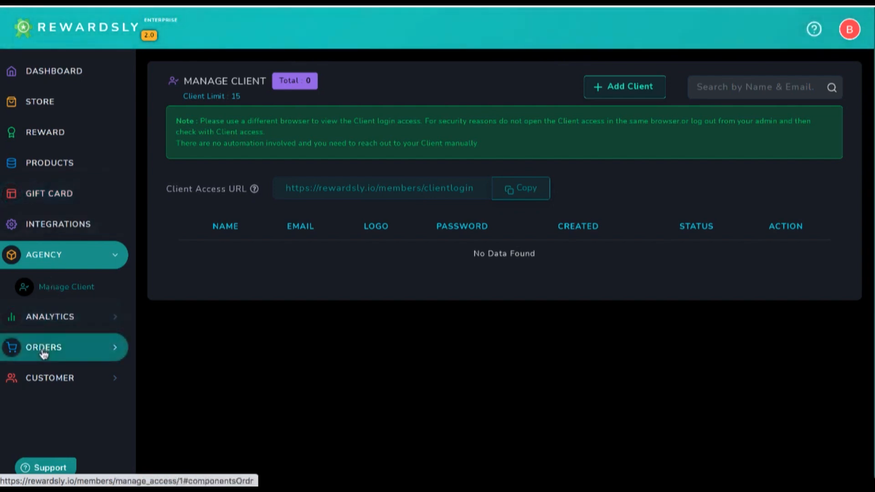
click(45, 378)
click(102, 385)
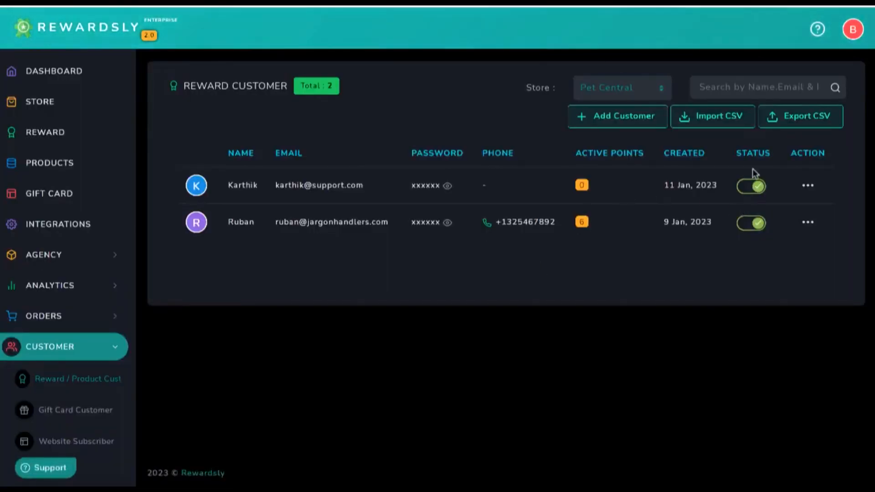
click(809, 187)
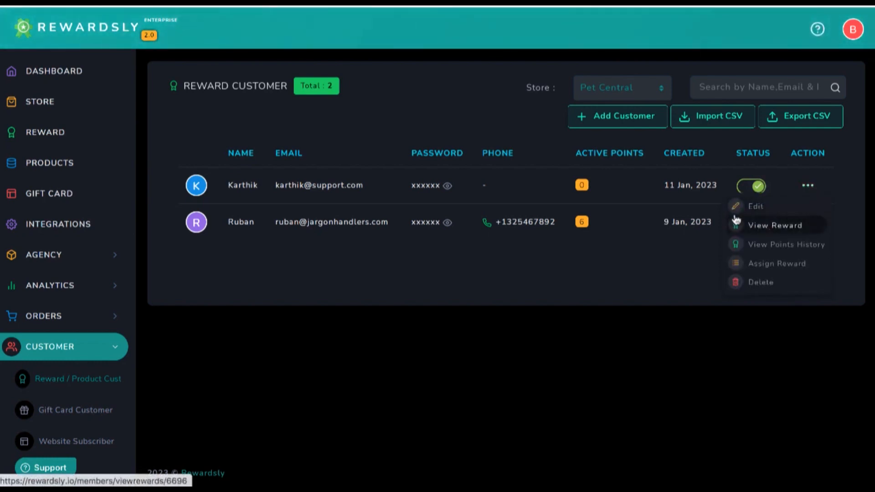
click(780, 246)
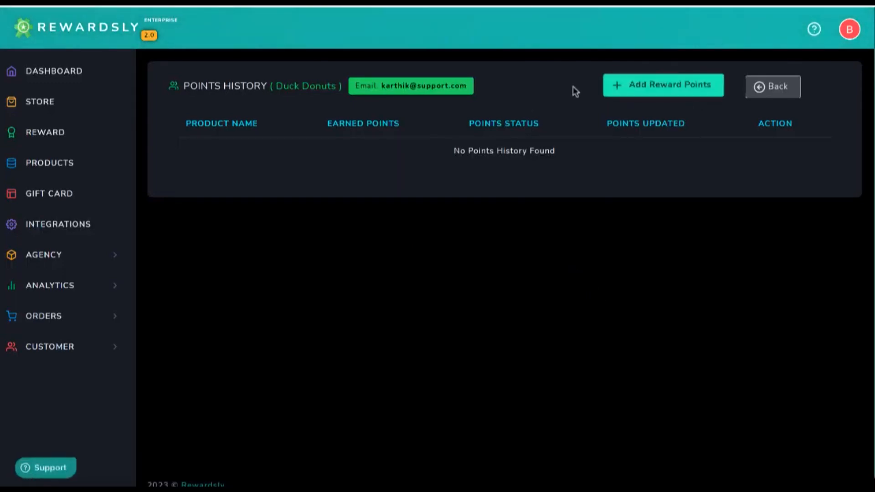
click(759, 85)
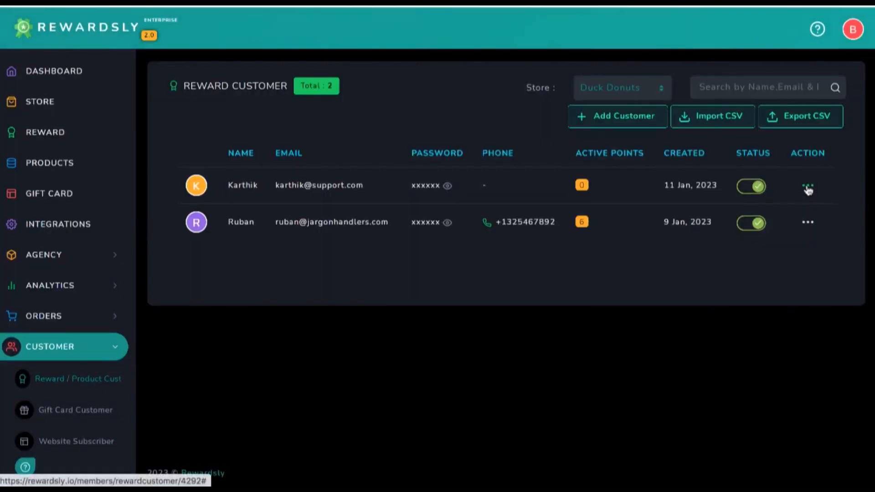
click(808, 186)
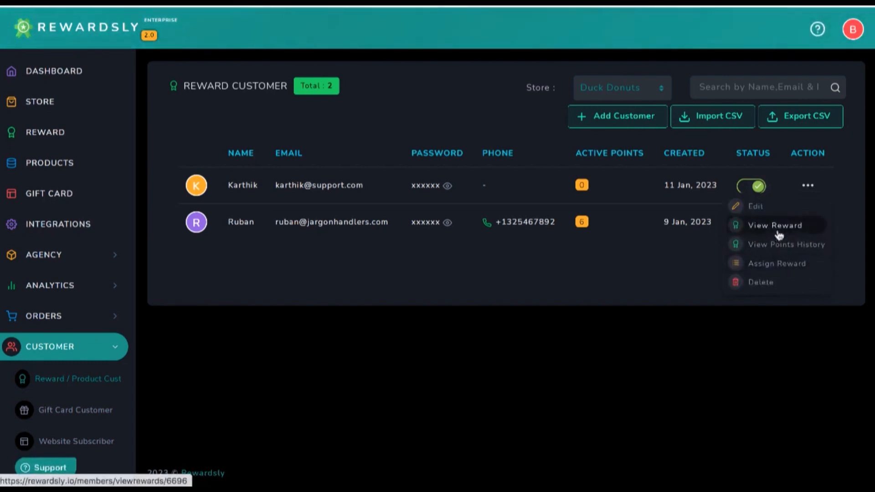
click(774, 244)
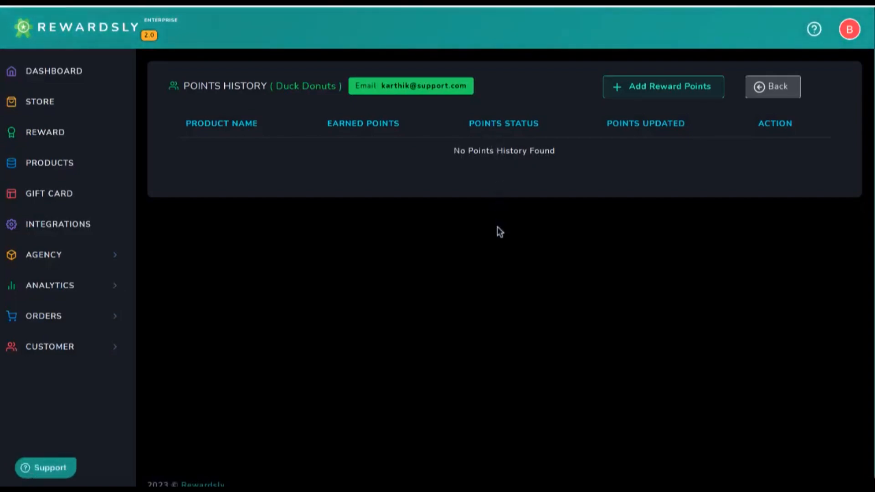
click(780, 89)
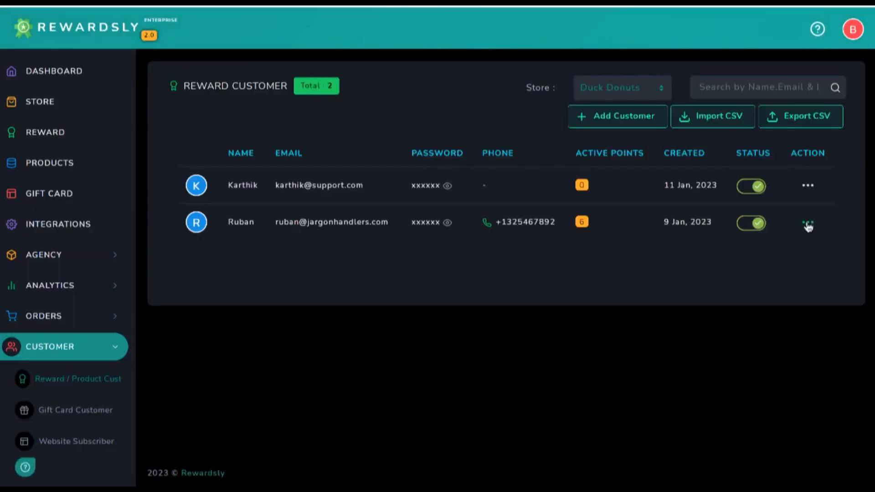
click(807, 224)
click(772, 189)
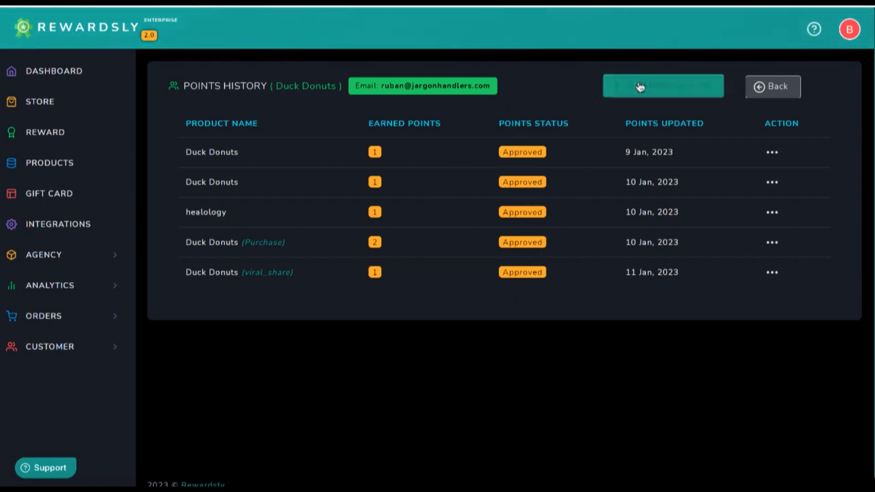
click(766, 86)
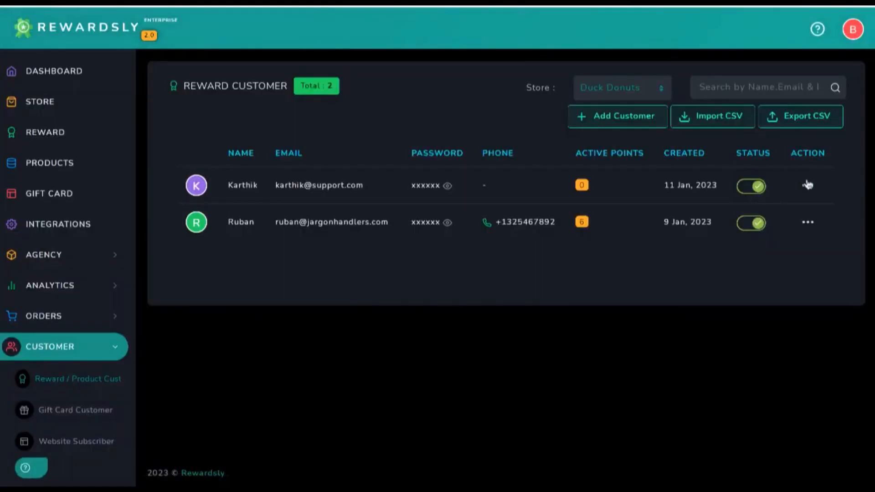
Check the first customer's actions and the Orders and Customer menus, then view Payment Integrations
click(807, 185)
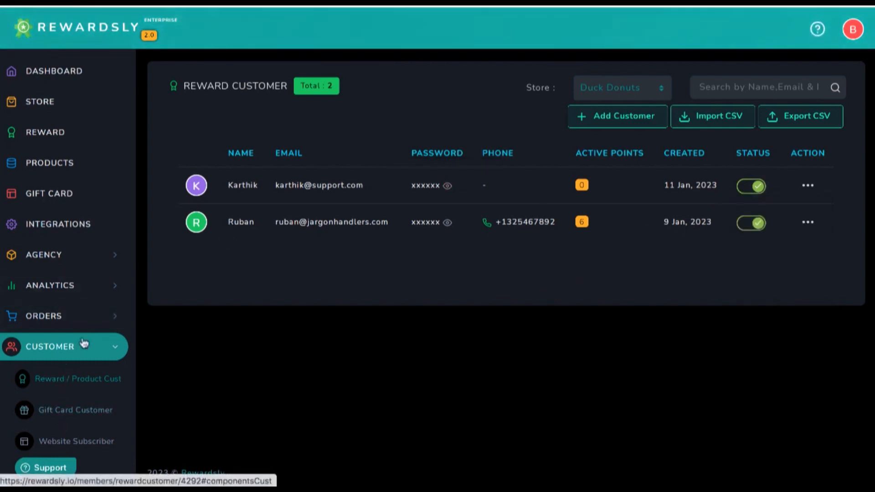
click(107, 318)
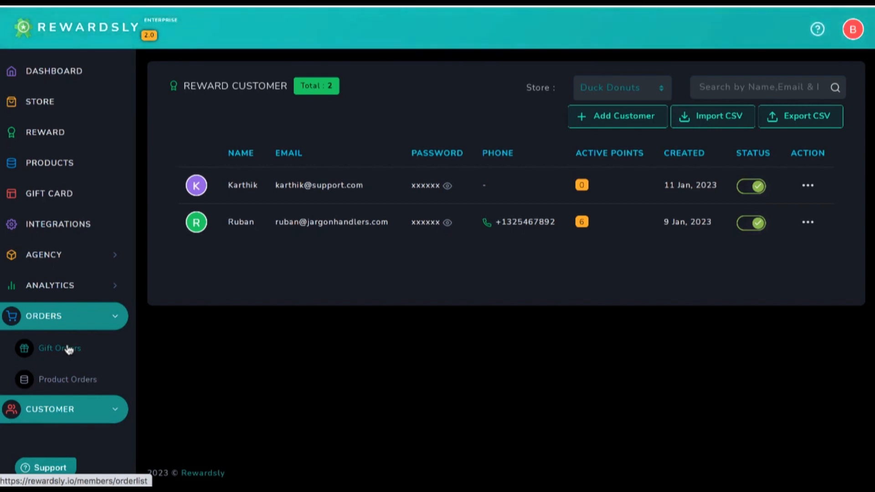
click(68, 403)
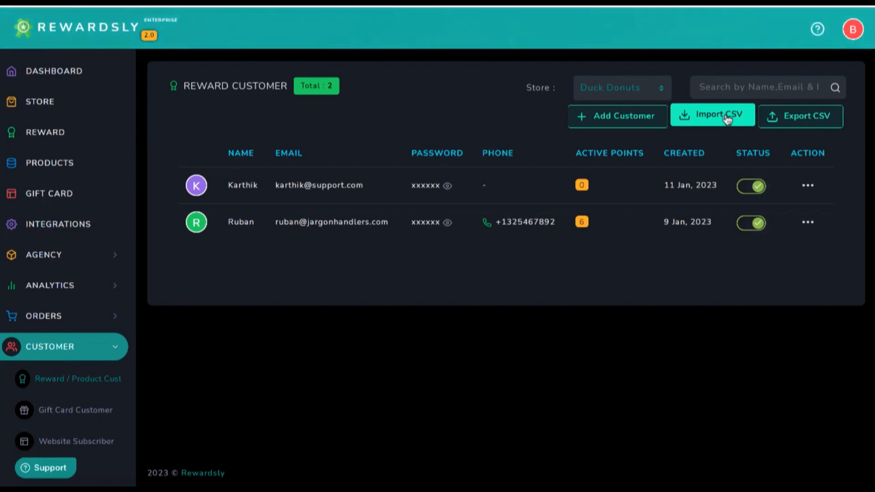
click(91, 235)
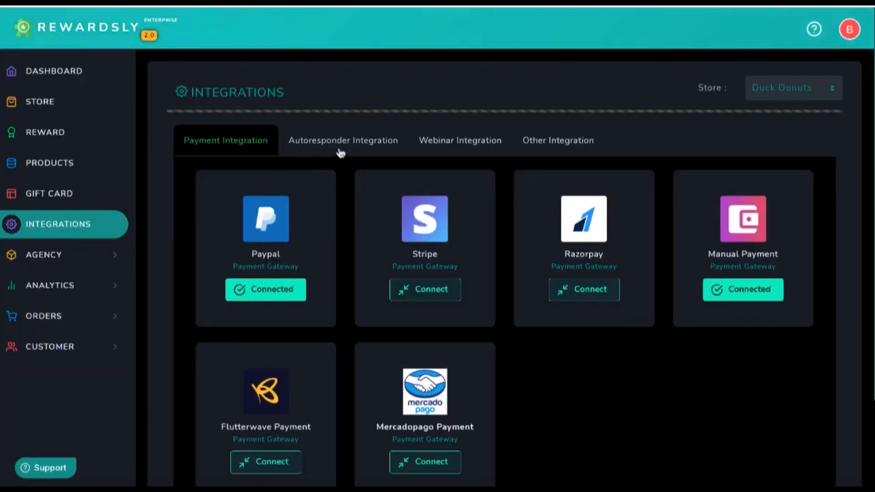
scroll(496, 288, down, 3)
Scroll the Rewardsly 2.0 bonus page from Launch Premium Bonus #1 down to the 200+ bonuses pack
scroll(496, 288, up, 3)
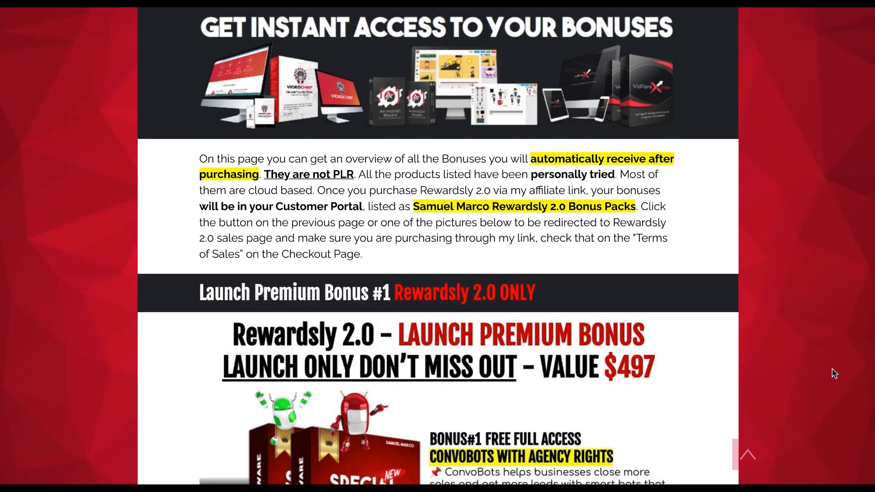
scroll(834, 371, down, 8)
scroll(833, 417, down, 20)
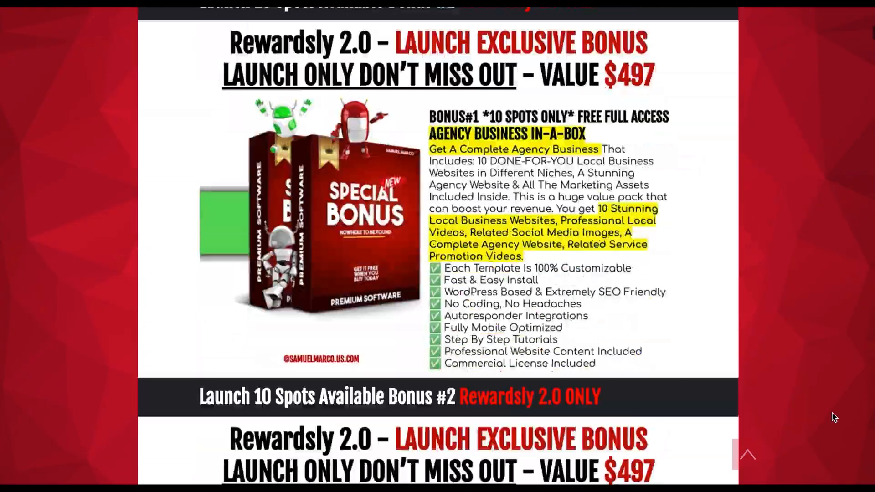
scroll(834, 417, down, 20)
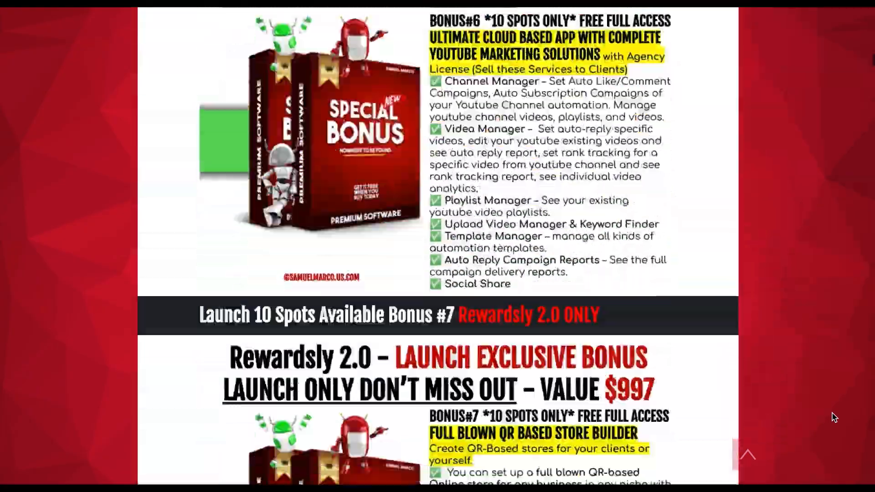
scroll(834, 417, down, 20)
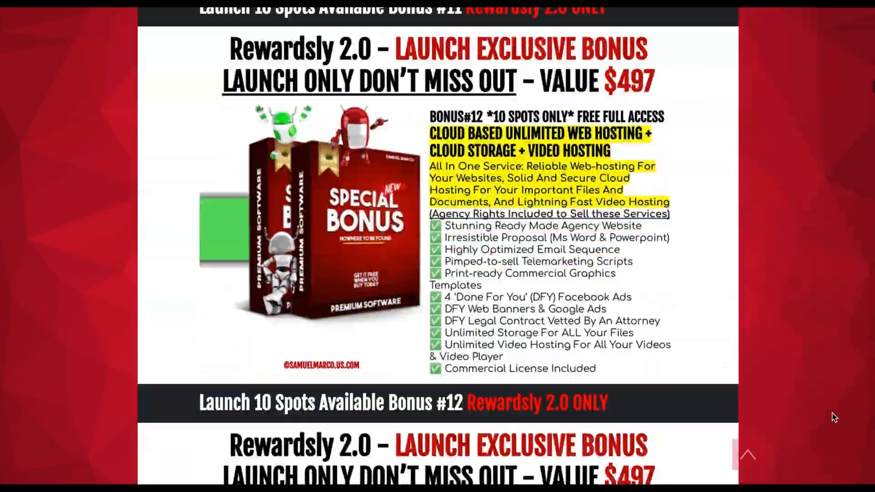
scroll(834, 418, down, 13)
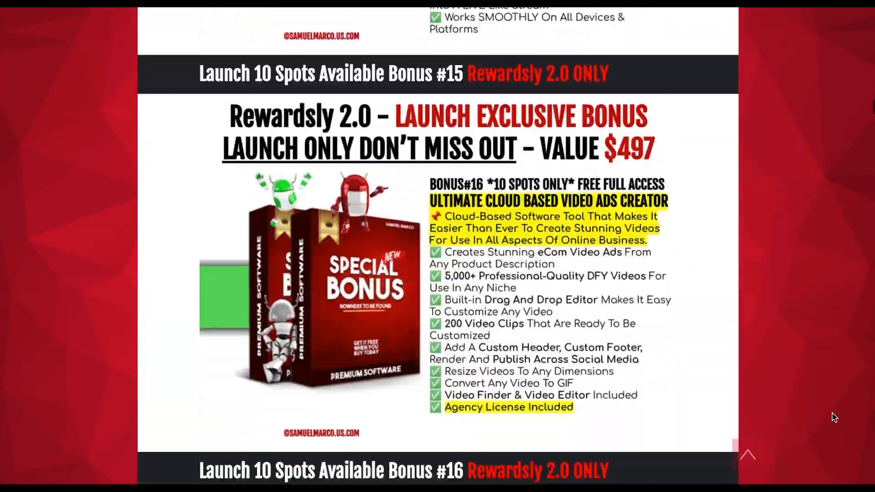
scroll(834, 417, down, 20)
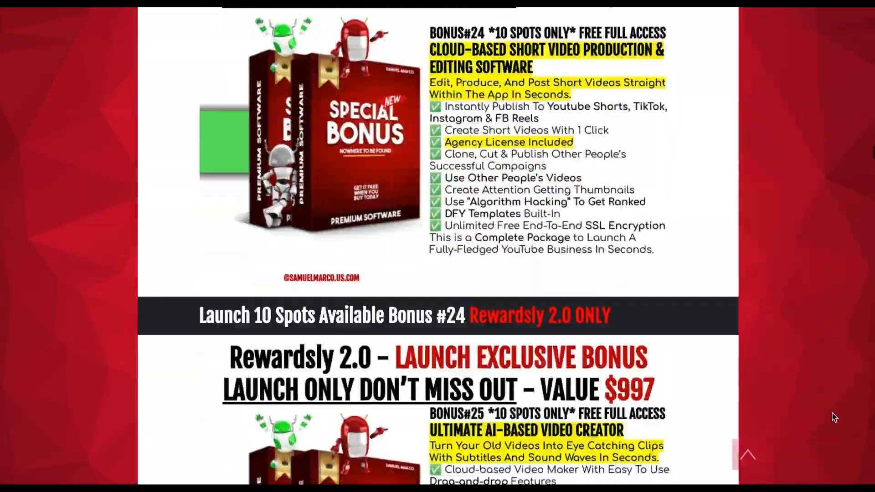
scroll(834, 417, down, 9)
scroll(833, 417, down, 20)
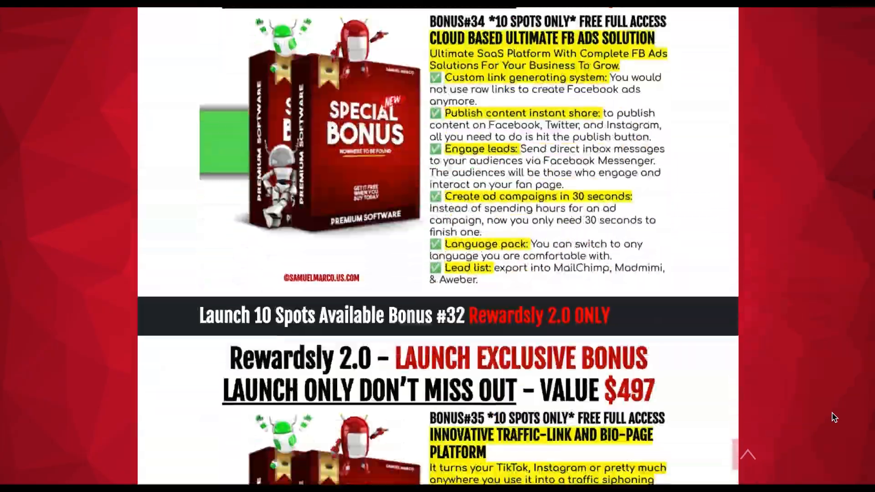
scroll(834, 418, down, 20)
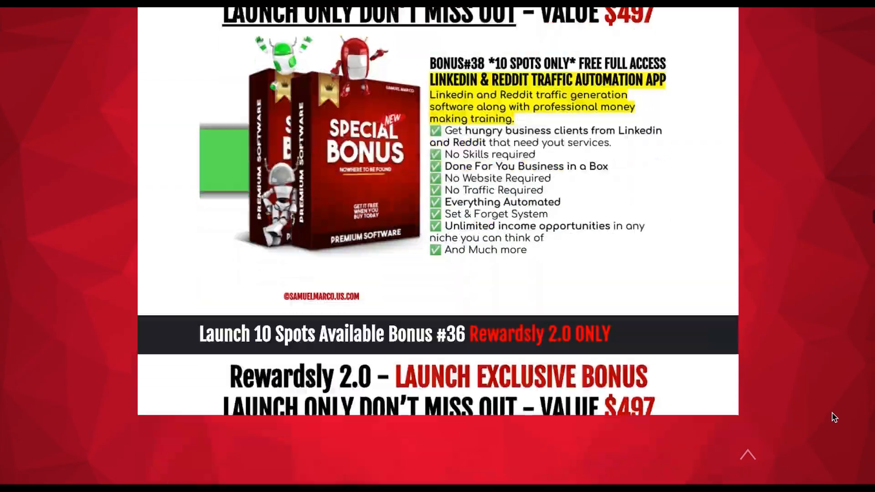
scroll(834, 418, down, 20)
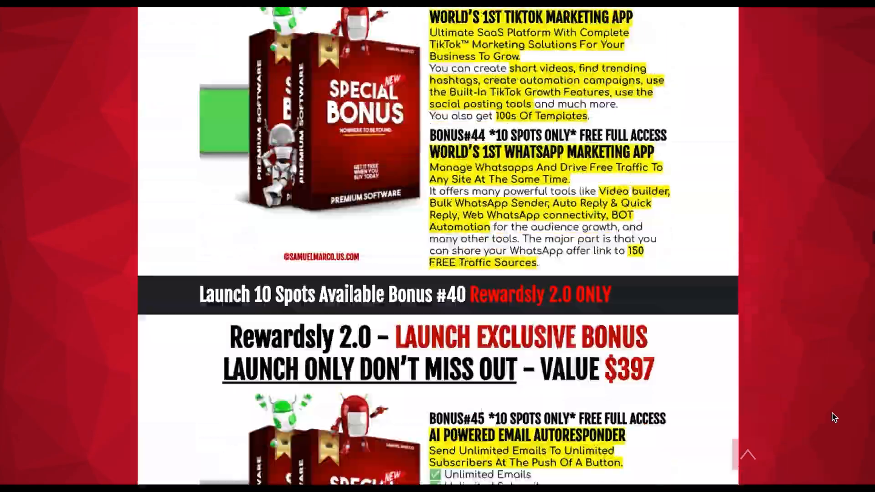
scroll(834, 418, down, 20)
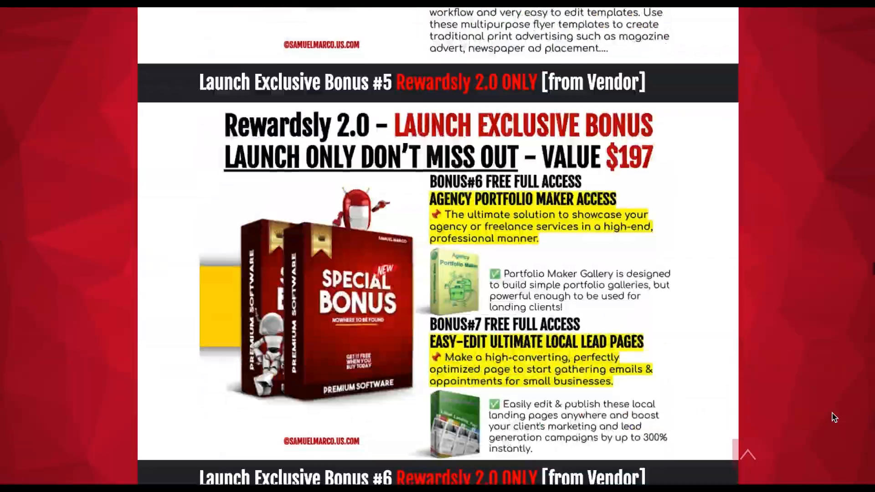
scroll(834, 417, down, 20)
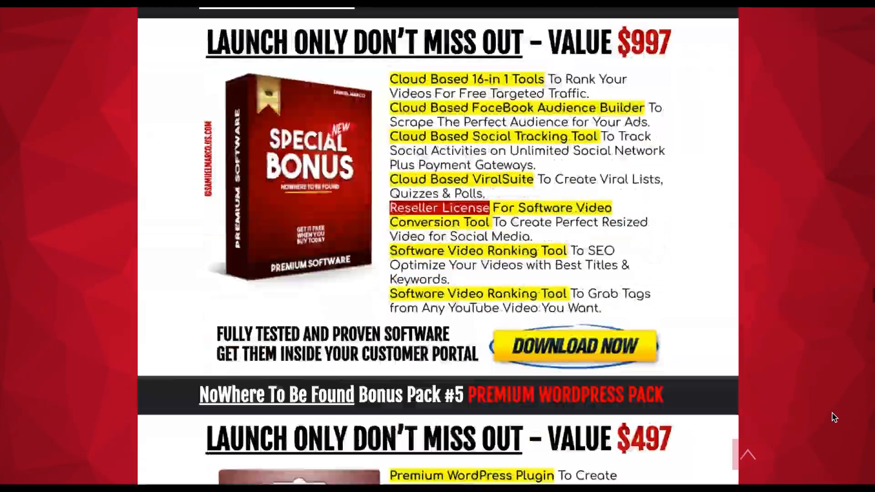
scroll(834, 417, down, 15)
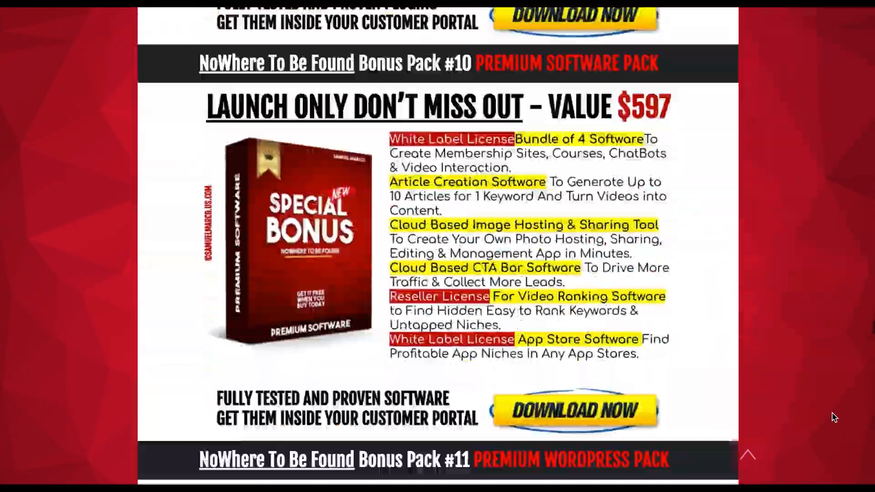
scroll(833, 418, down, 15)
scroll(834, 417, down, 20)
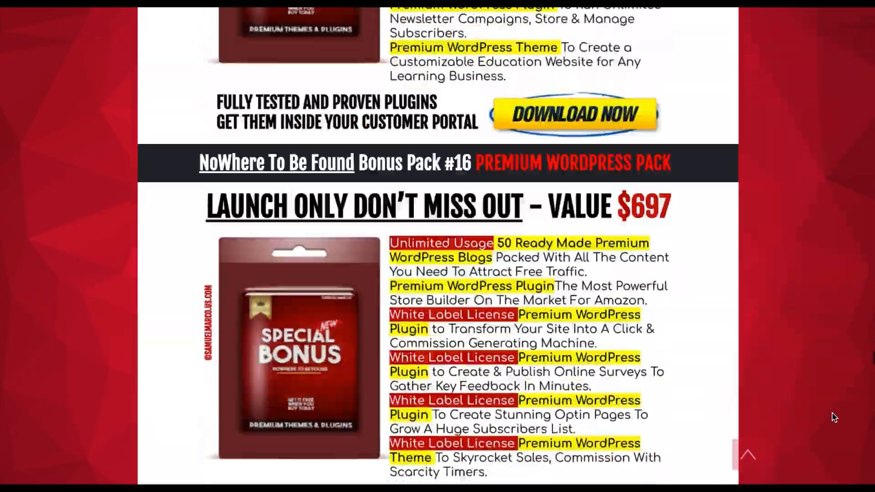
scroll(834, 417, down, 20)
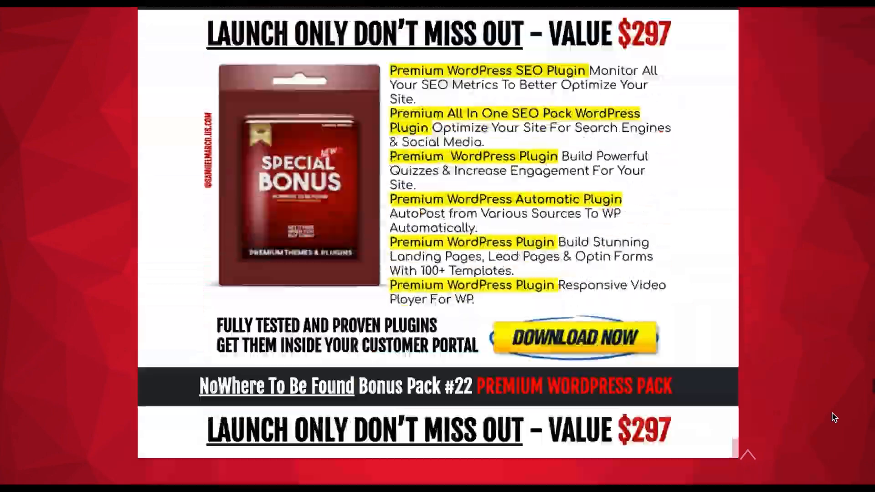
scroll(833, 418, down, 20)
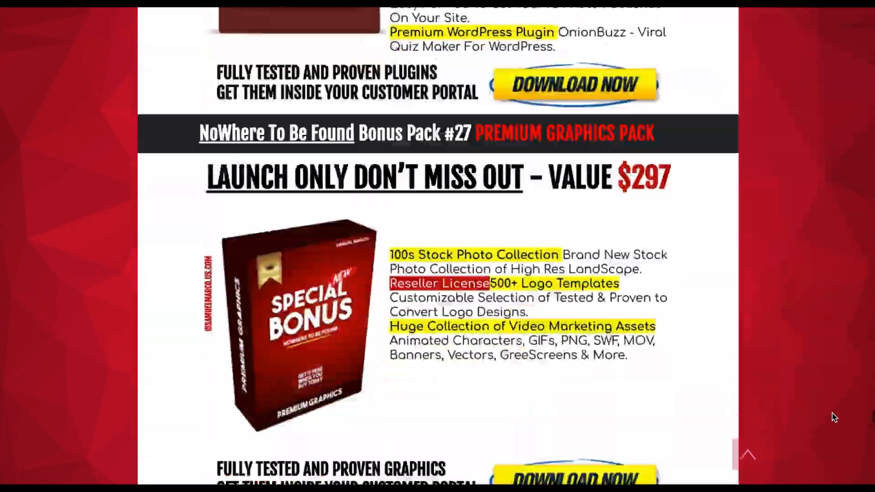
scroll(834, 417, down, 20)
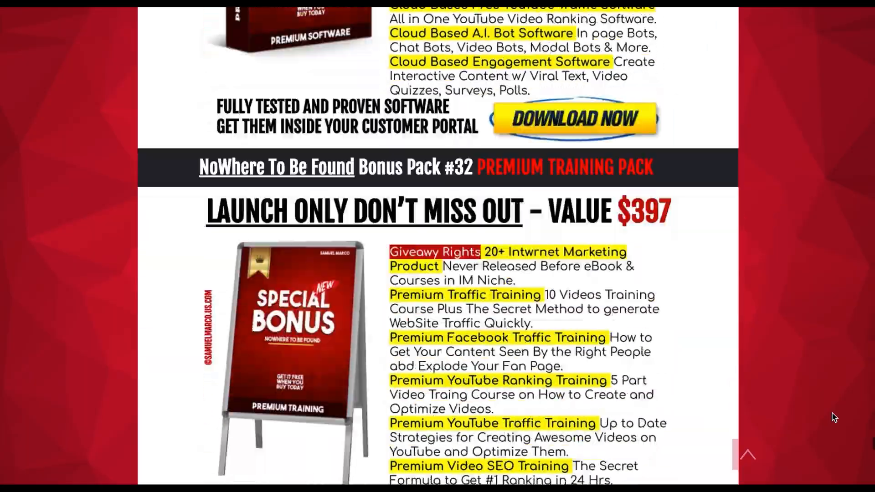
scroll(834, 417, down, 12)
scroll(834, 417, down, 20)
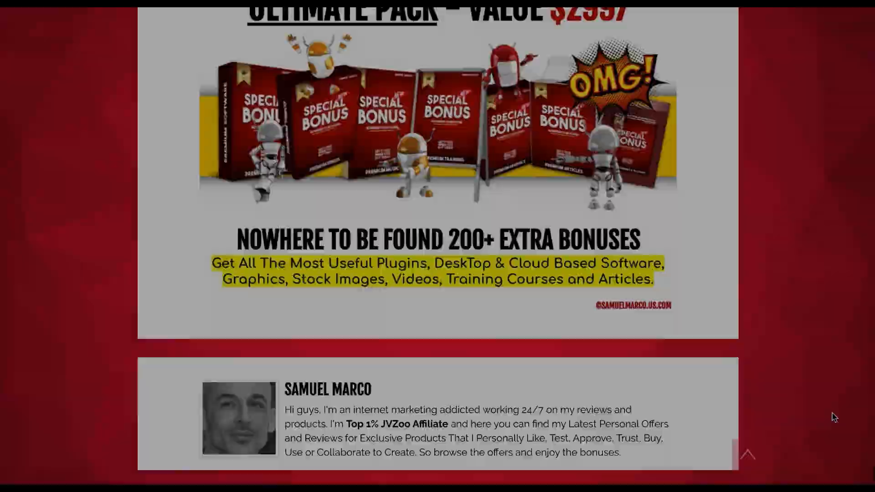